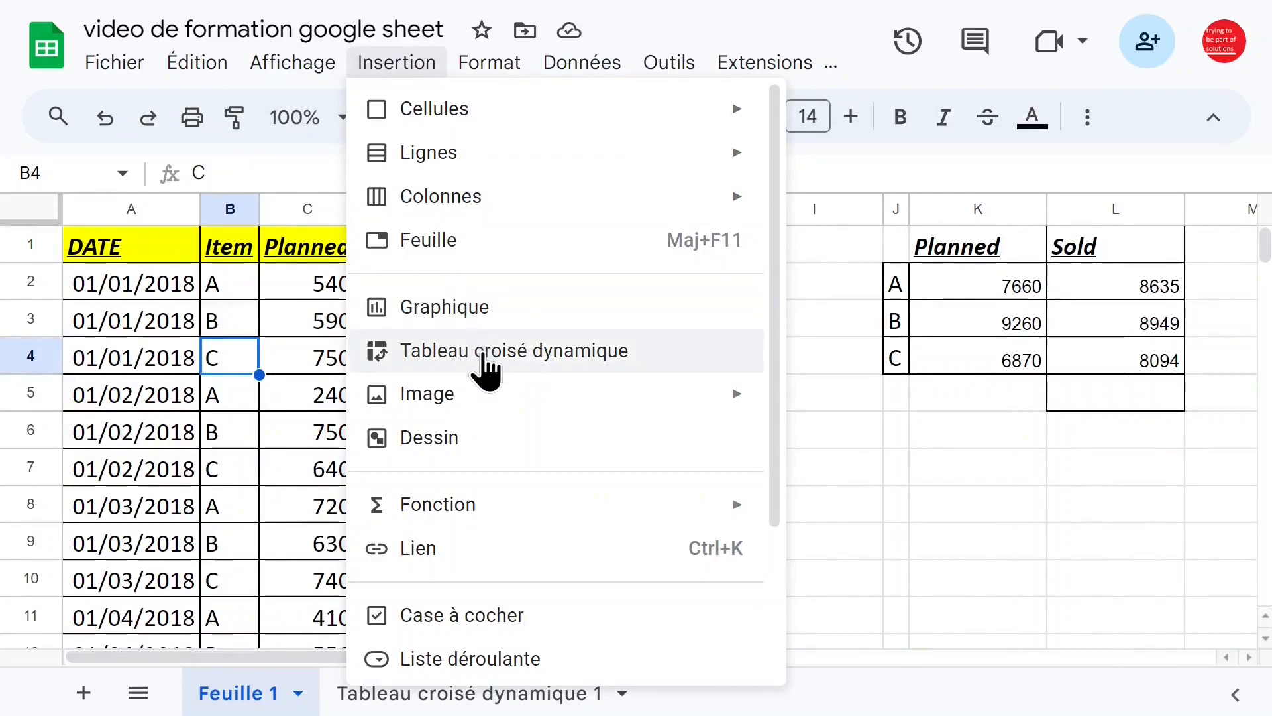
- Create a pivot table from the Feuille 1 data on a new sheet and rename that sheet tcd2
{"action": "left_click", "coordinate": [804, 537]}
{"action": "double_click", "coordinate": [562, 695]}
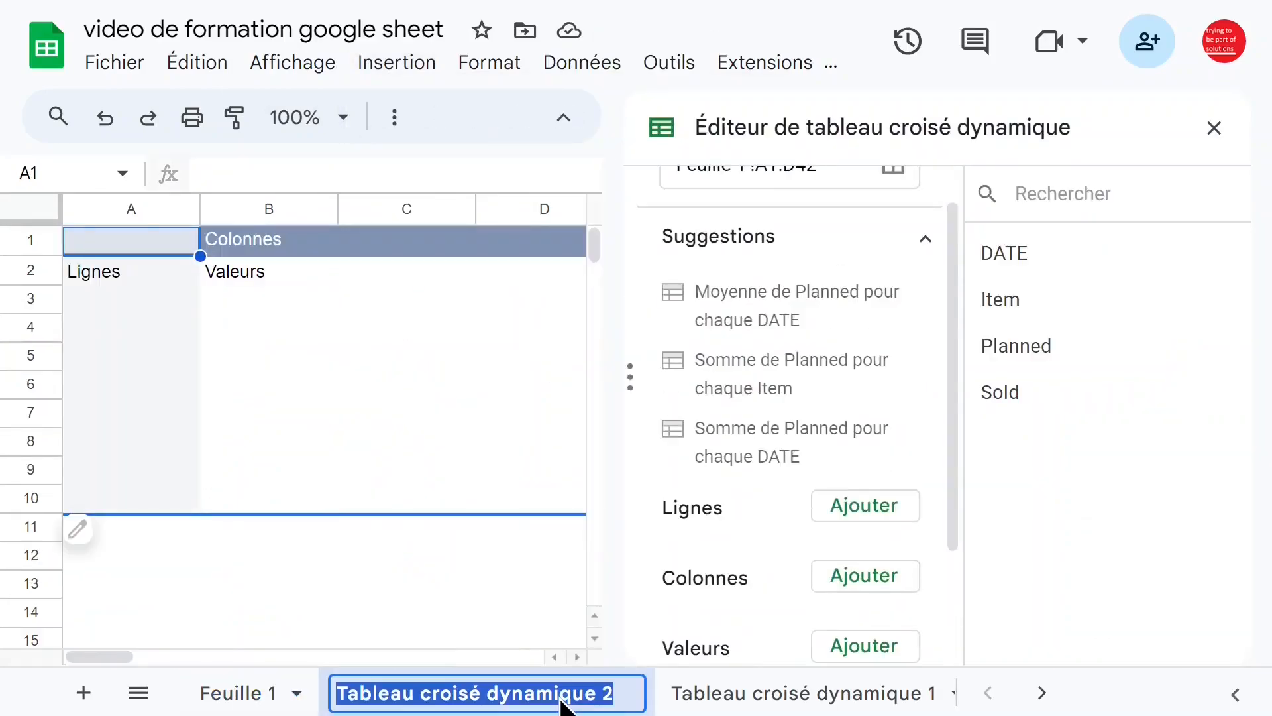
{"action": "type", "text": "tcd2"}
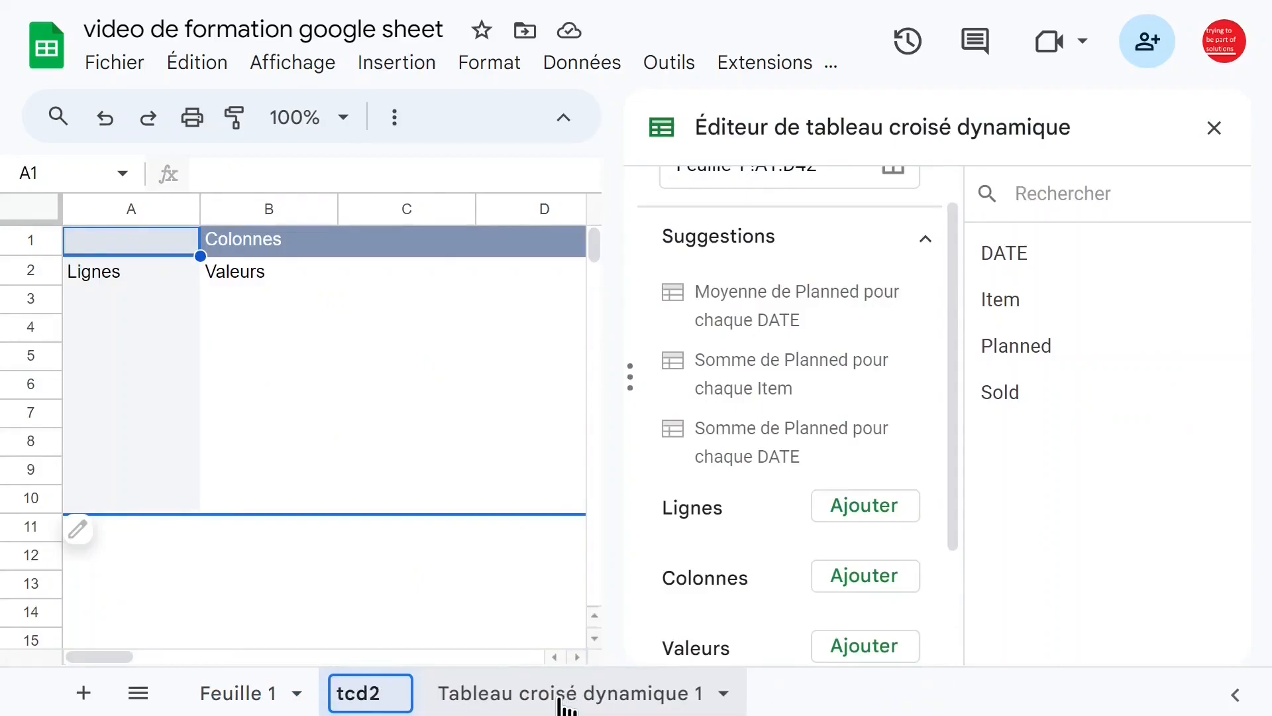
{"action": "key", "text": "Return"}
{"action": "left_click", "coordinate": [401, 693]}
{"action": "left_click", "coordinate": [404, 695]}
- Add the Item field to the rows of the pivot table
{"action": "scroll", "coordinate": [955, 362], "scroll_direction": "down", "scroll_amount": 2}
{"action": "left_click_drag", "start_coordinate": [956, 362], "coordinate": [956, 371]}
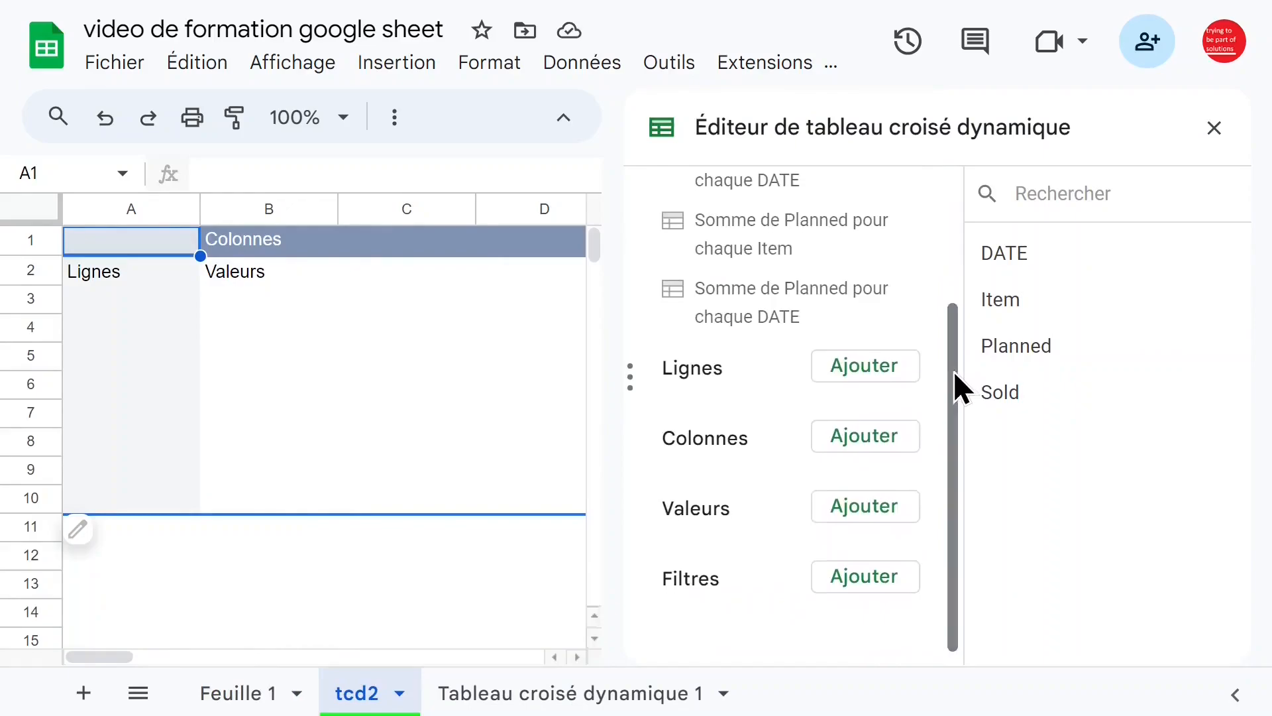
{"action": "left_click", "coordinate": [875, 369]}
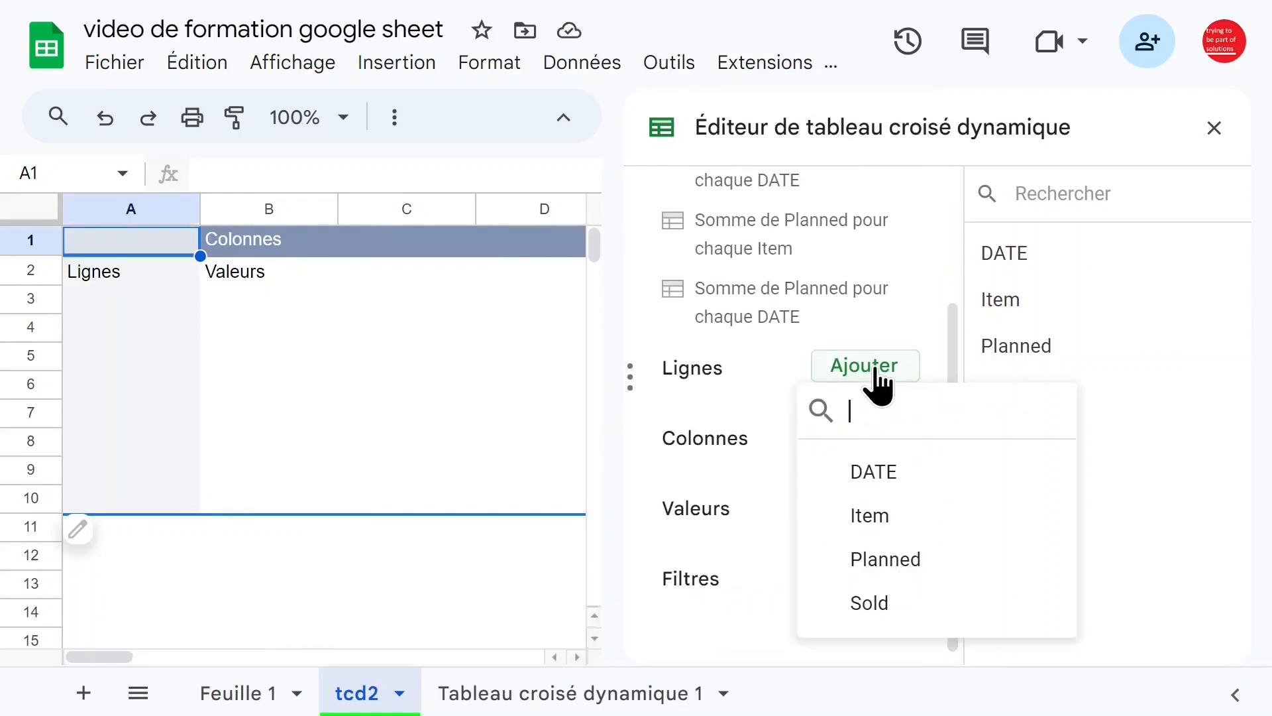
{"action": "left_click", "coordinate": [870, 515]}
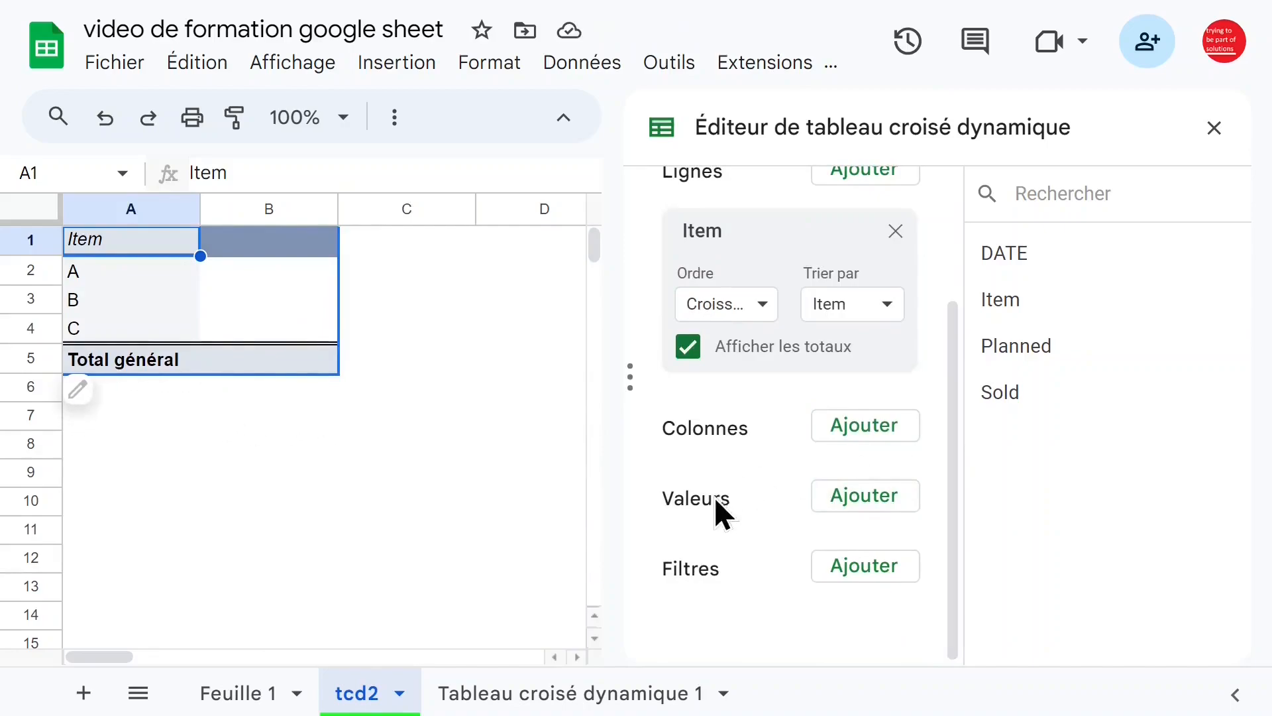
- Add the Planned and Sold fields to the pivot table values, each summarised with SUM
{"action": "left_click", "coordinate": [867, 515]}
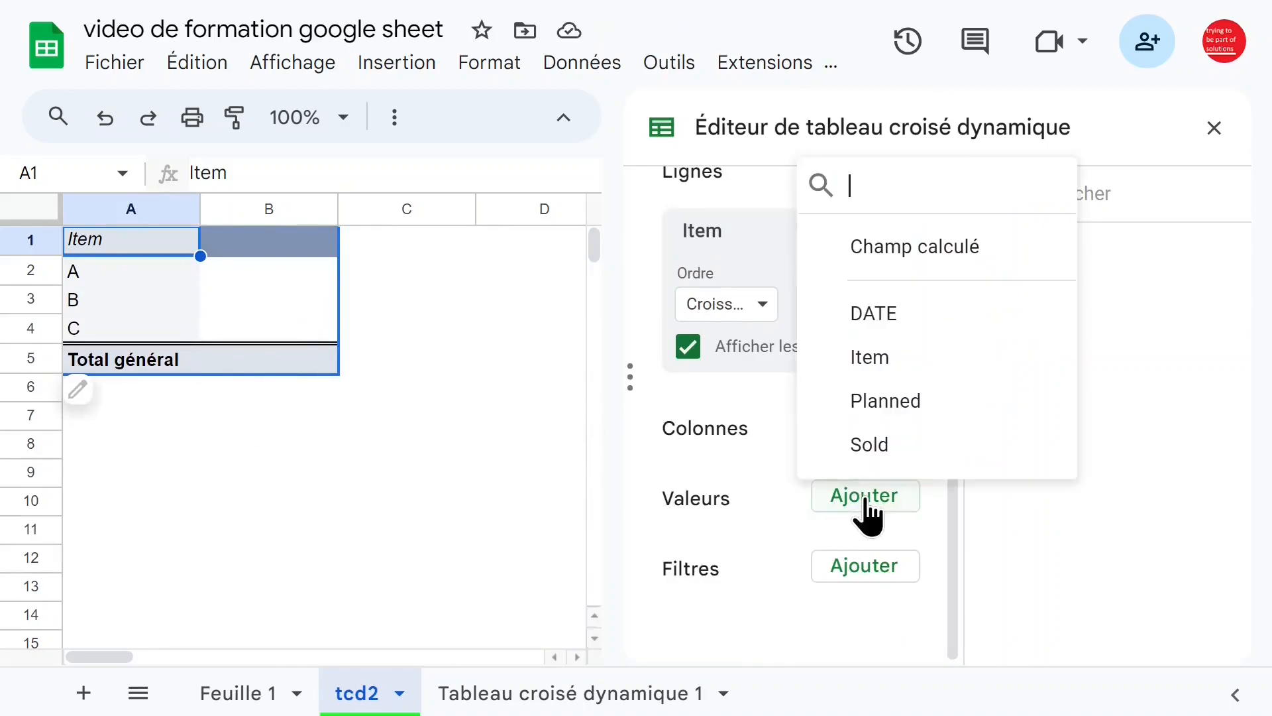
{"action": "left_click", "coordinate": [923, 403]}
{"action": "scroll", "coordinate": [952, 477], "scroll_direction": "down", "scroll_amount": 3}
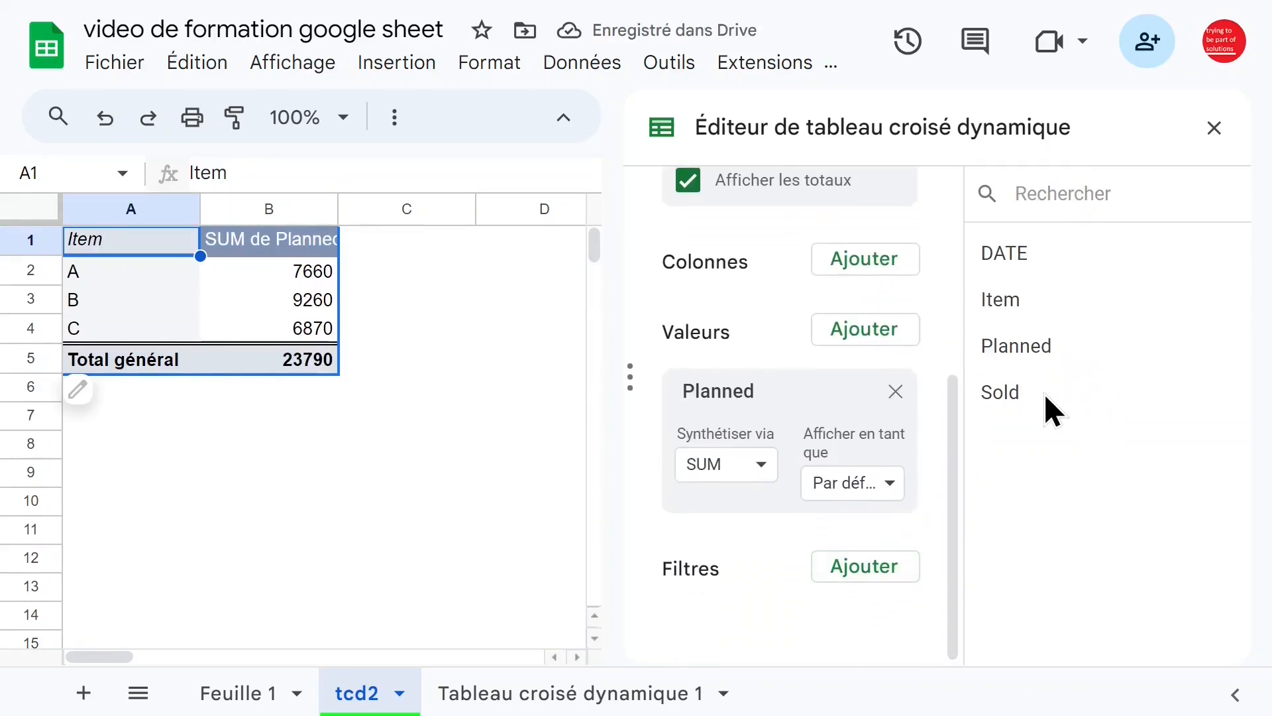
{"action": "left_click_drag", "start_coordinate": [1013, 395], "coordinate": [749, 536]}
{"action": "left_click", "coordinate": [468, 472]}
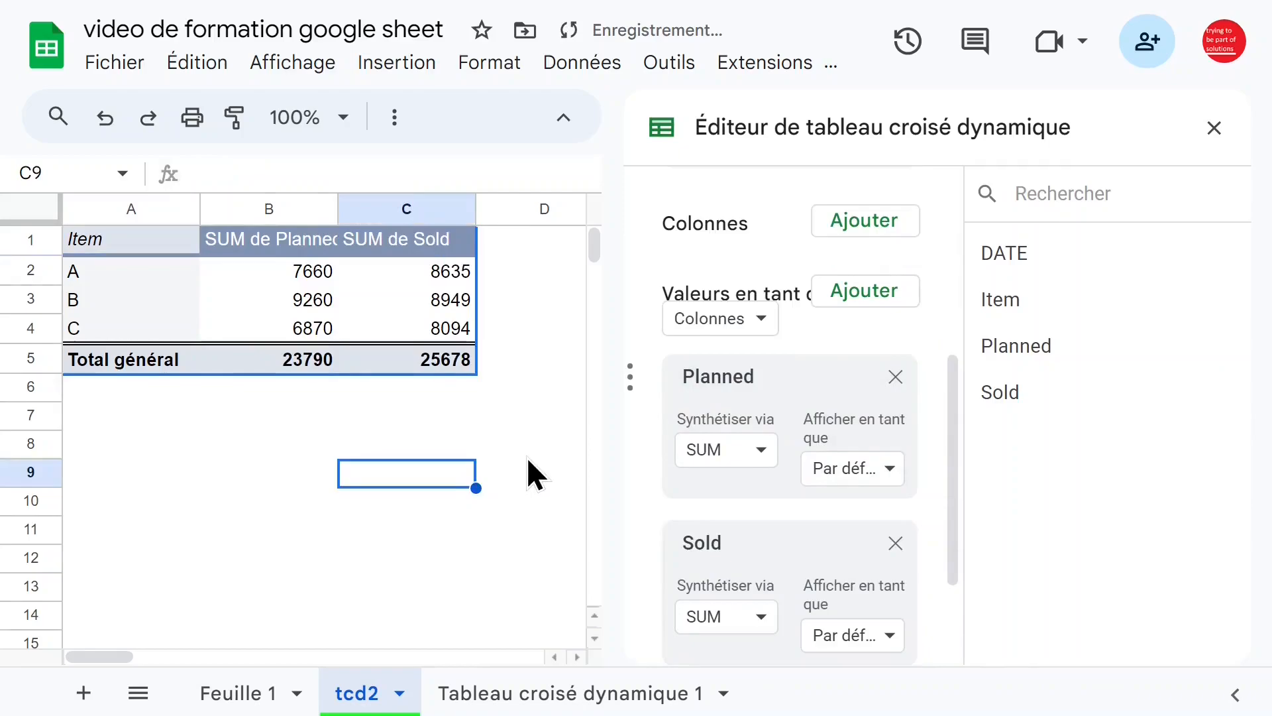
- Fit the width of column B to its "SUM de Planned" header
{"action": "left_click", "coordinate": [268, 416]}
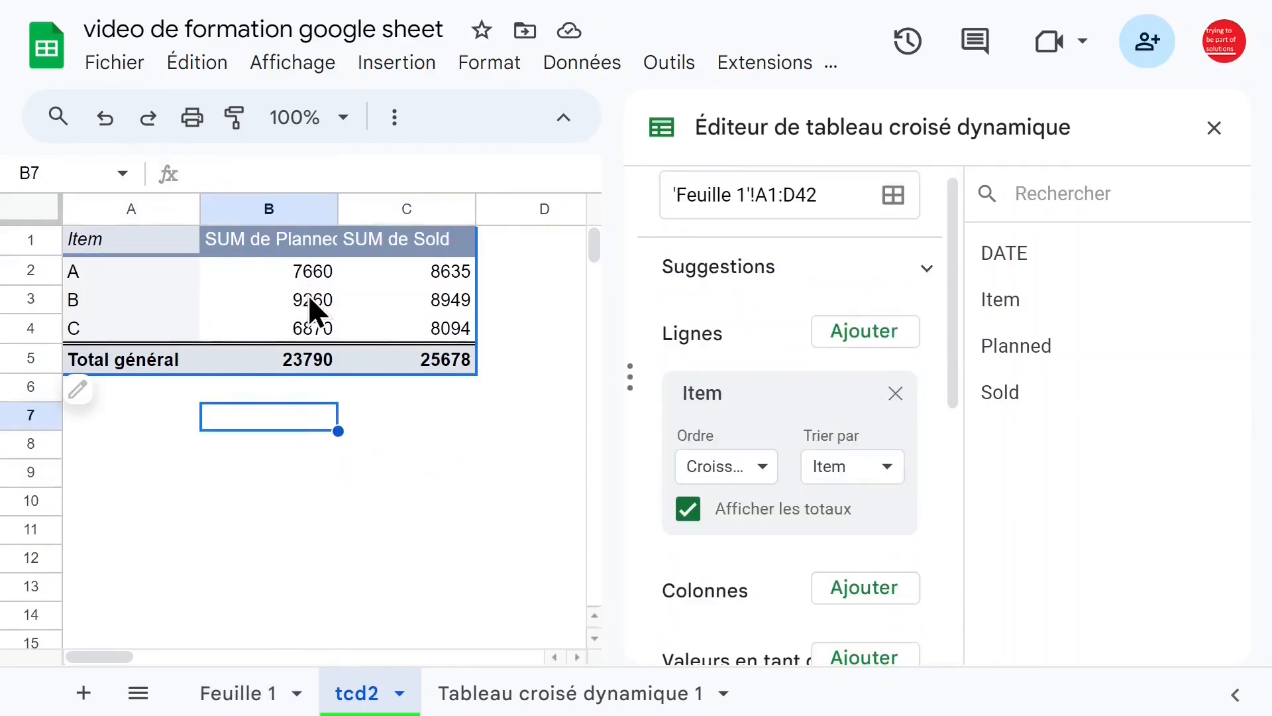
{"action": "left_click", "coordinate": [319, 272]}
{"action": "double_click", "coordinate": [338, 205]}
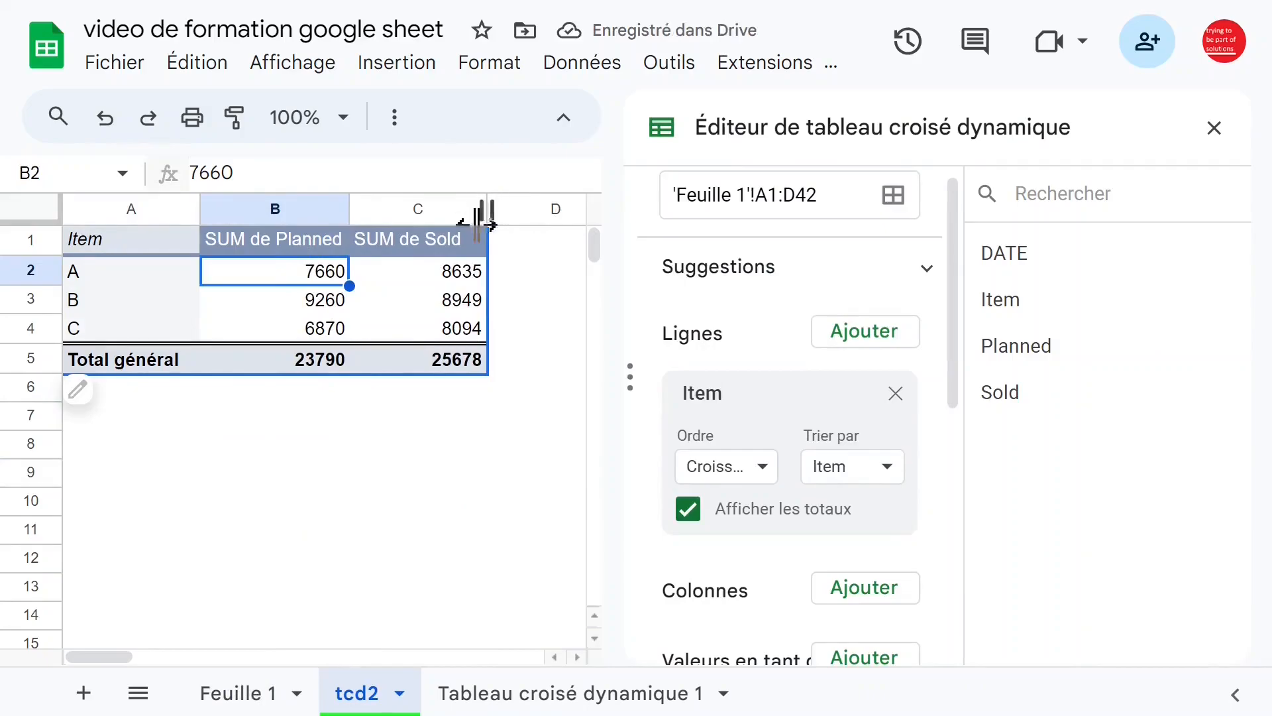
{"action": "left_click", "coordinate": [436, 266]}
{"action": "left_click", "coordinate": [379, 369]}
{"action": "left_click_drag", "start_coordinate": [316, 284], "coordinate": [318, 328]}
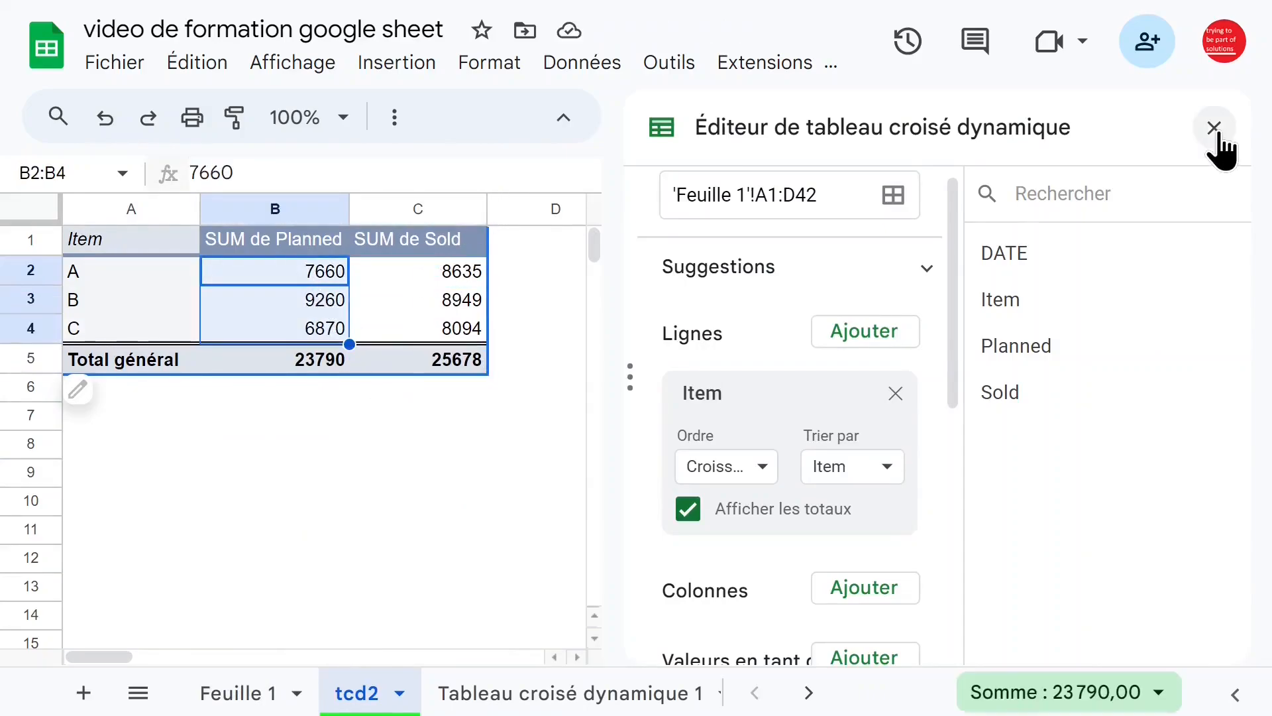
- Close the pivot table editor and set the sheet zoom to 200%
{"action": "left_click", "coordinate": [1214, 130]}
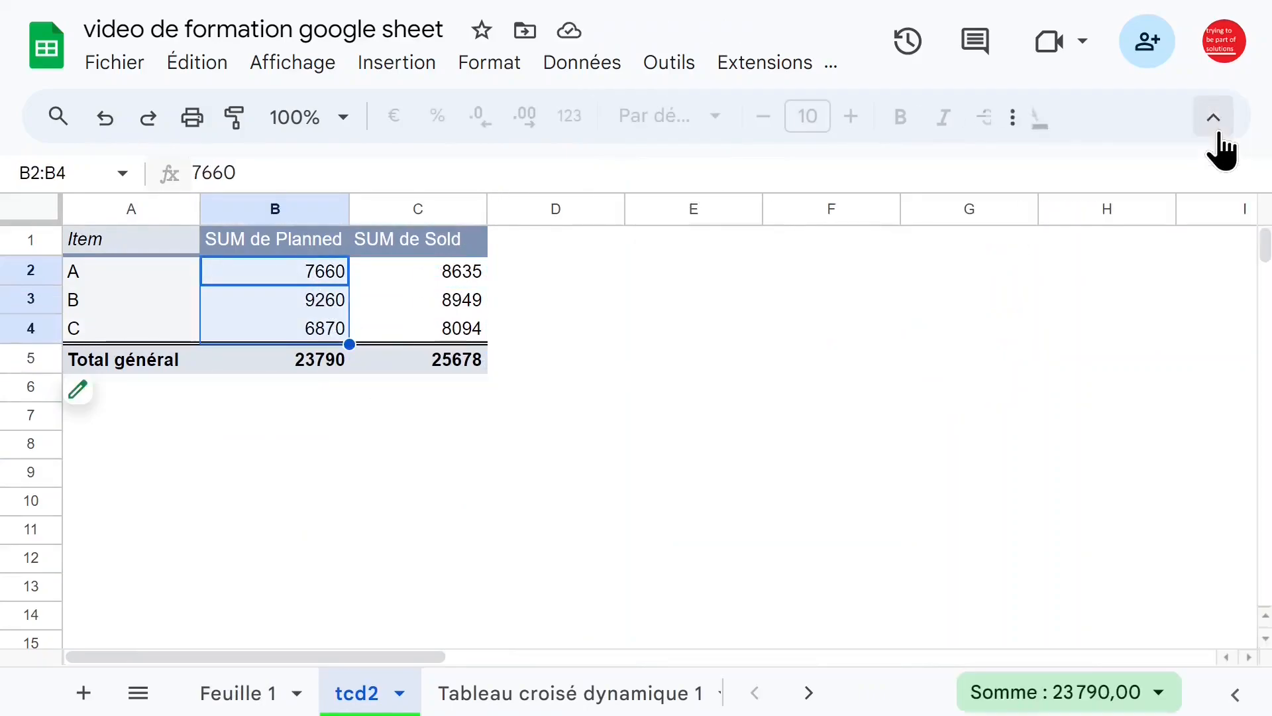
{"action": "left_click", "coordinate": [541, 335]}
{"action": "left_click", "coordinate": [300, 277]}
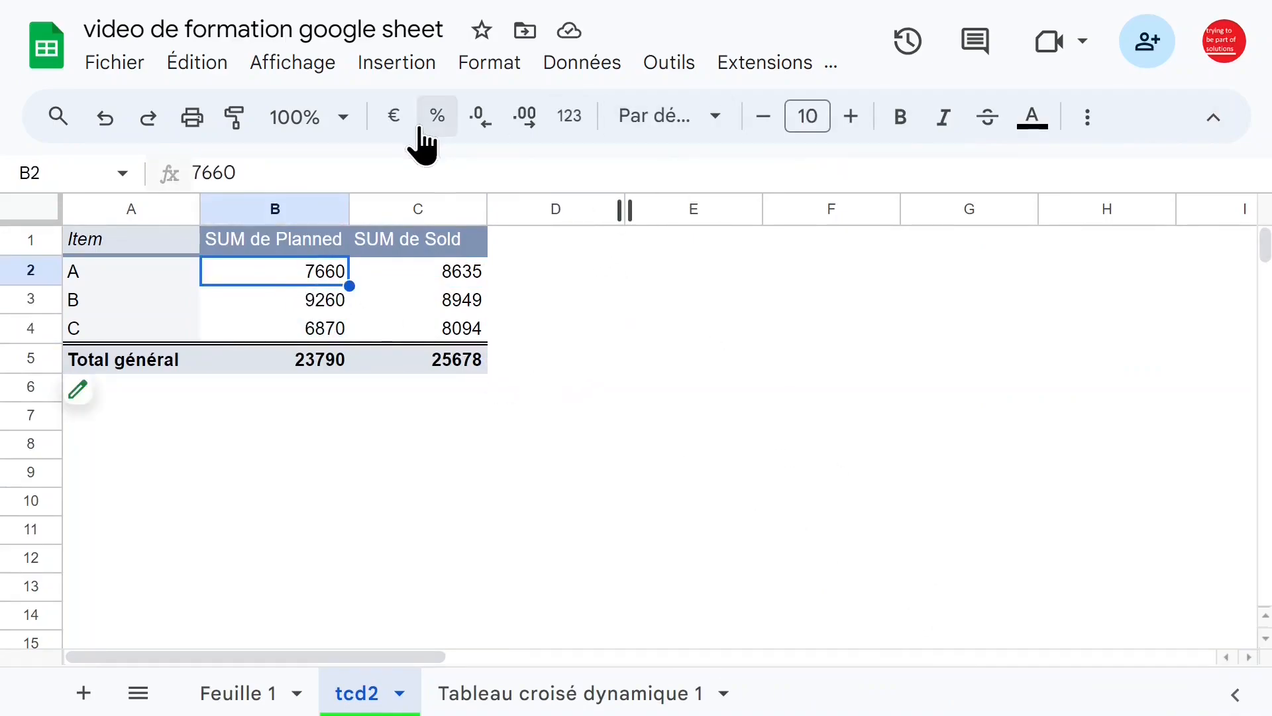
{"action": "left_click", "coordinate": [343, 119]}
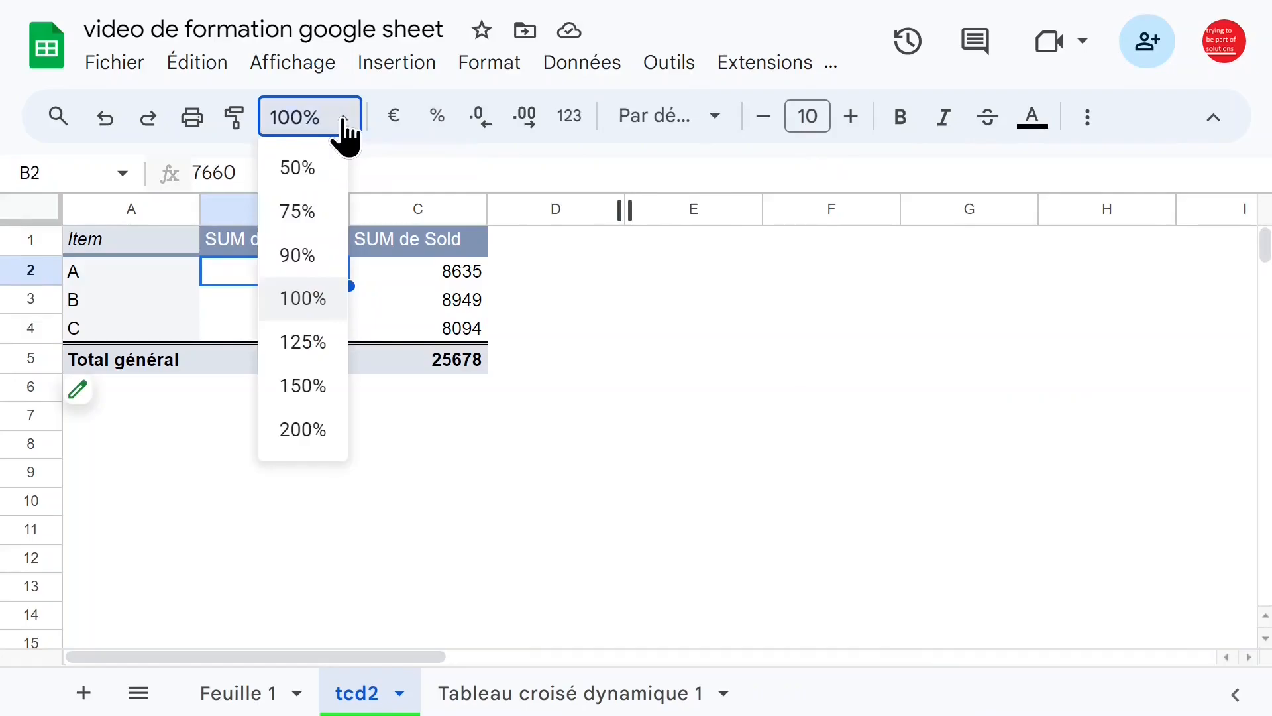
{"action": "left_click", "coordinate": [305, 431]}
{"action": "left_click", "coordinate": [213, 345]}
{"action": "left_click_drag", "start_coordinate": [557, 335], "coordinate": [560, 524]}
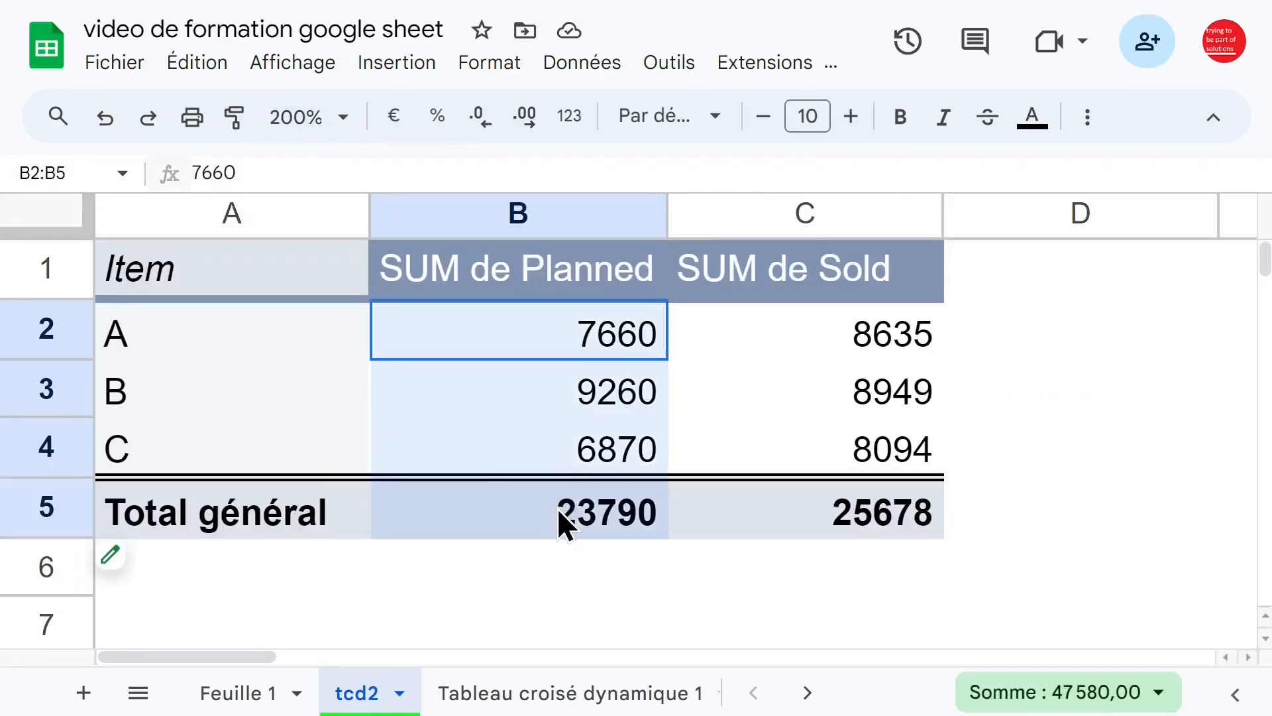
{"action": "left_click", "coordinate": [551, 357]}
- Reopen the pivot table editor and show the Planned values as a percentage of the column total
{"action": "left_click", "coordinate": [157, 563]}
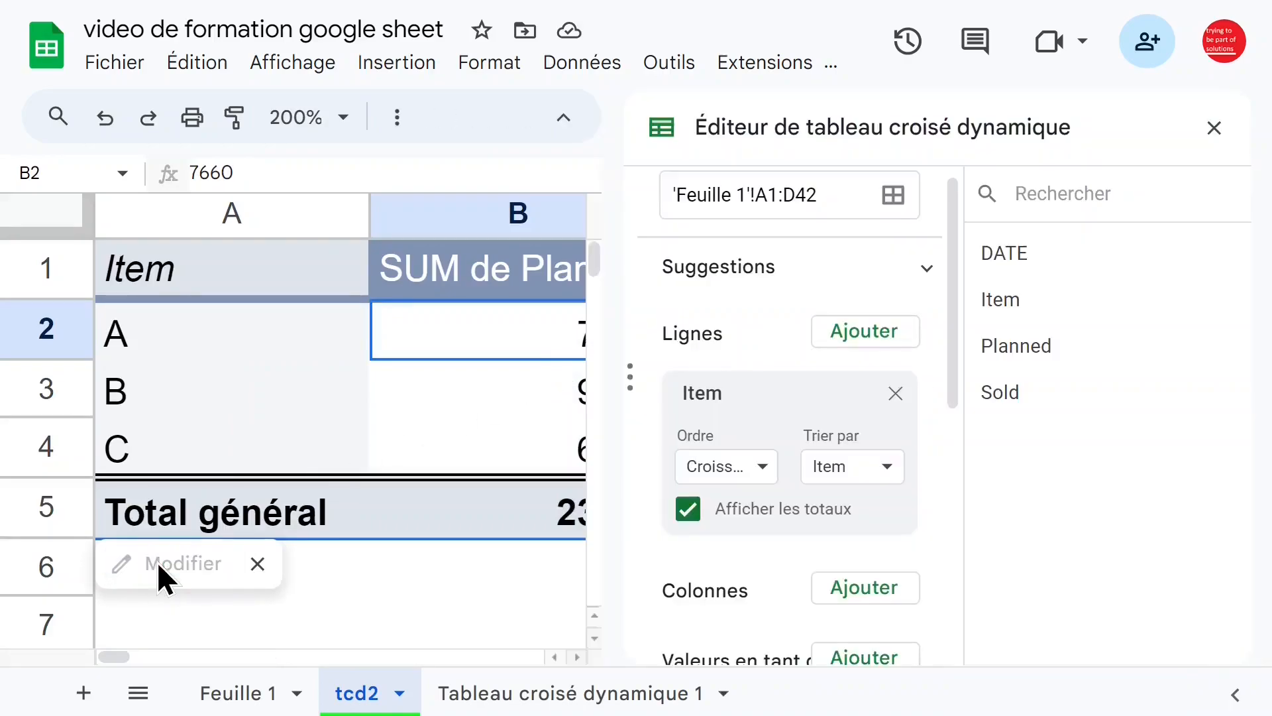
{"action": "scroll", "coordinate": [961, 396], "scroll_direction": "down", "scroll_amount": 5}
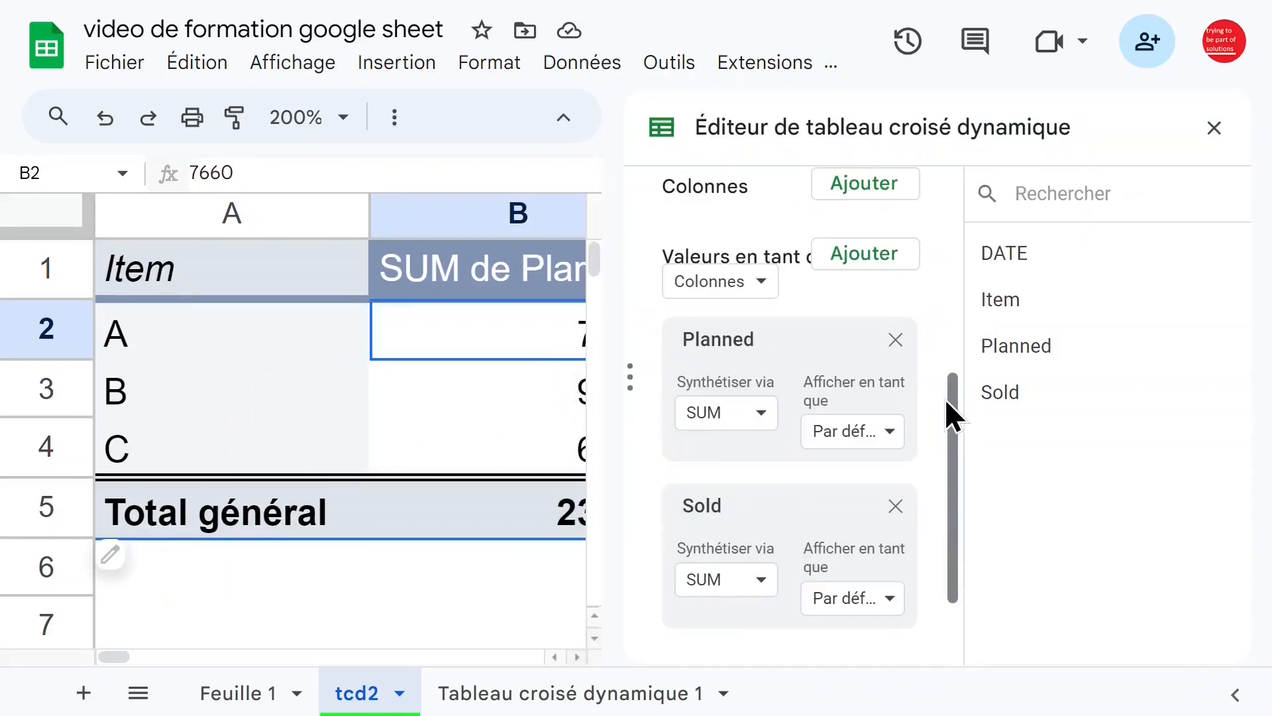
{"action": "scroll", "coordinate": [952, 392], "scroll_direction": "down", "scroll_amount": 3}
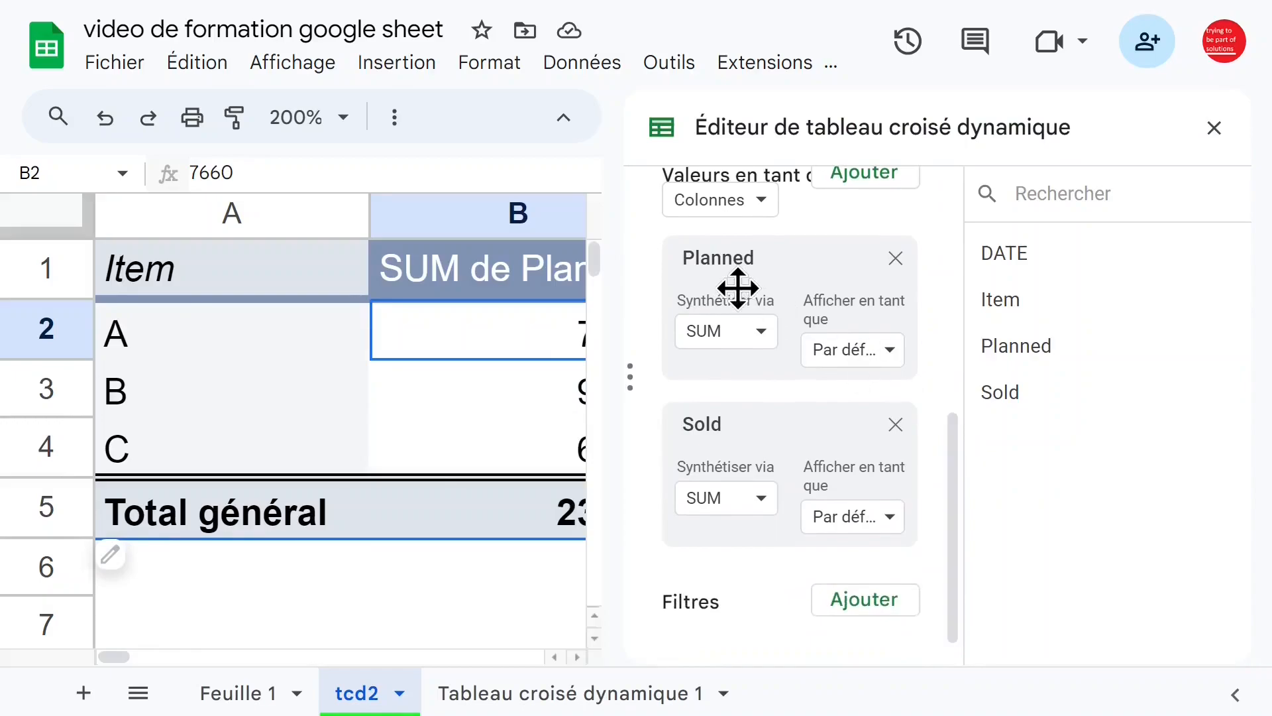
{"action": "left_click", "coordinate": [889, 350]}
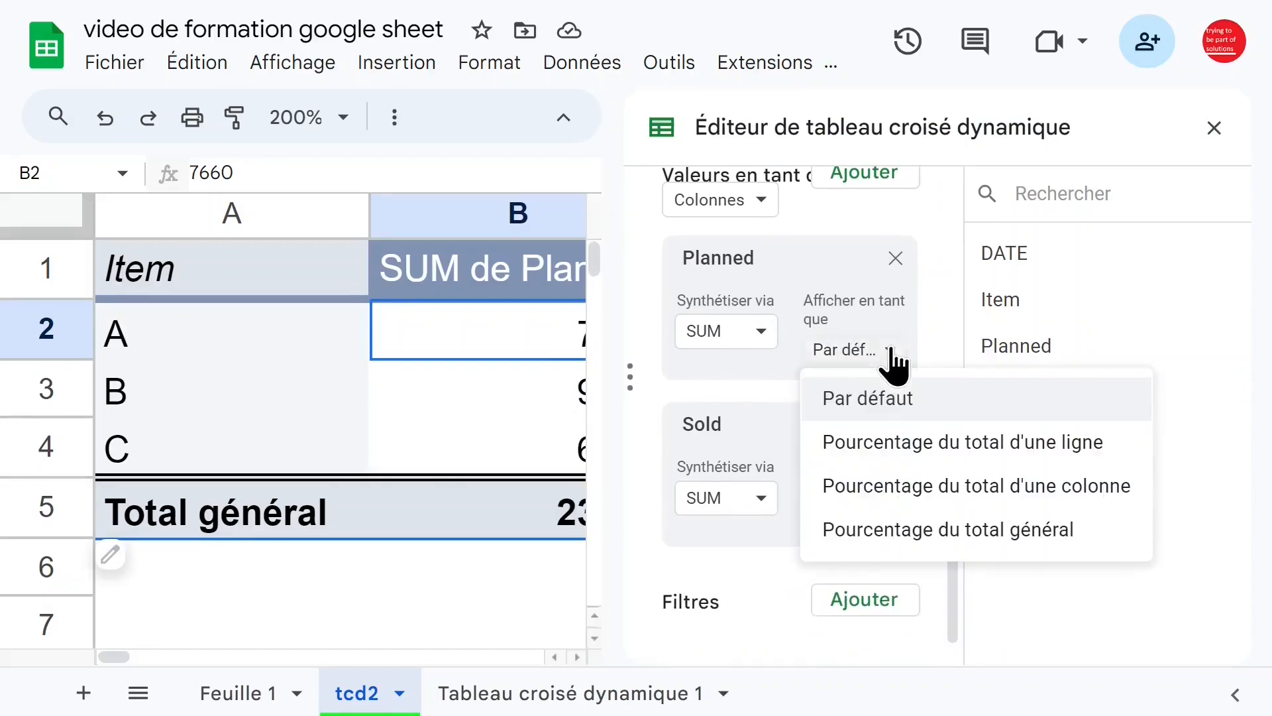
{"action": "left_click", "coordinate": [903, 456]}
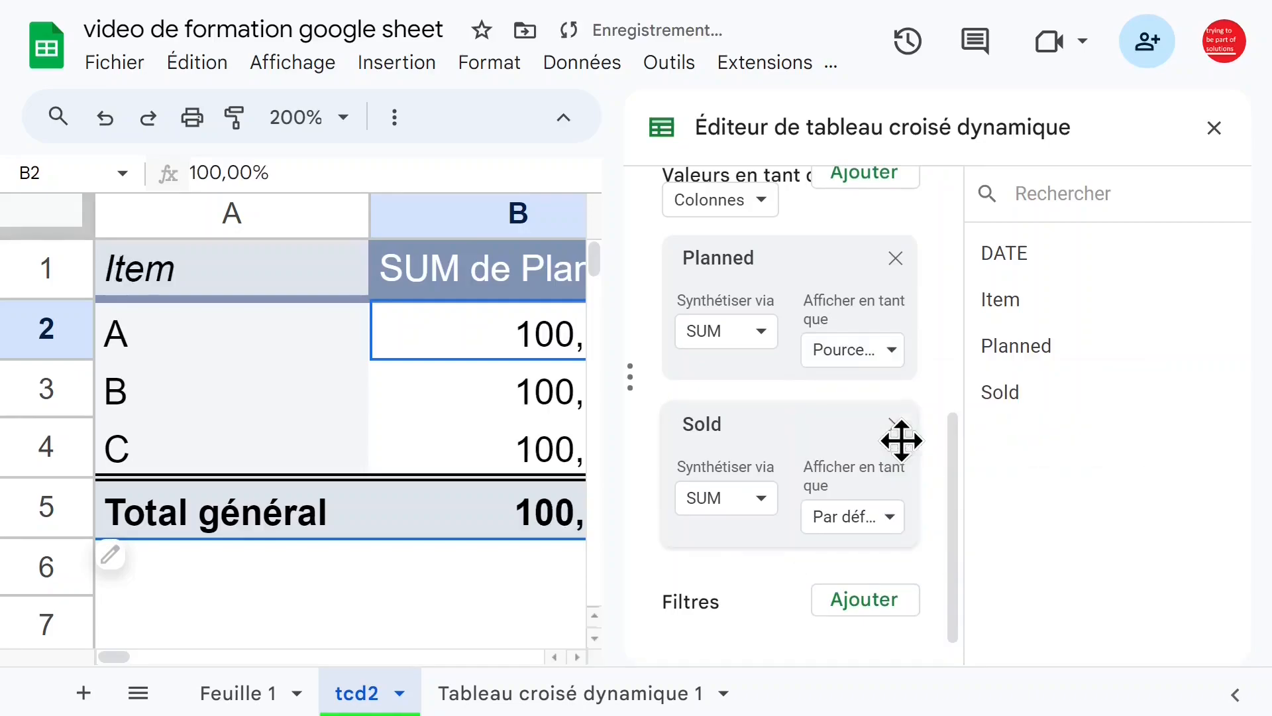
{"action": "left_click", "coordinate": [893, 358]}
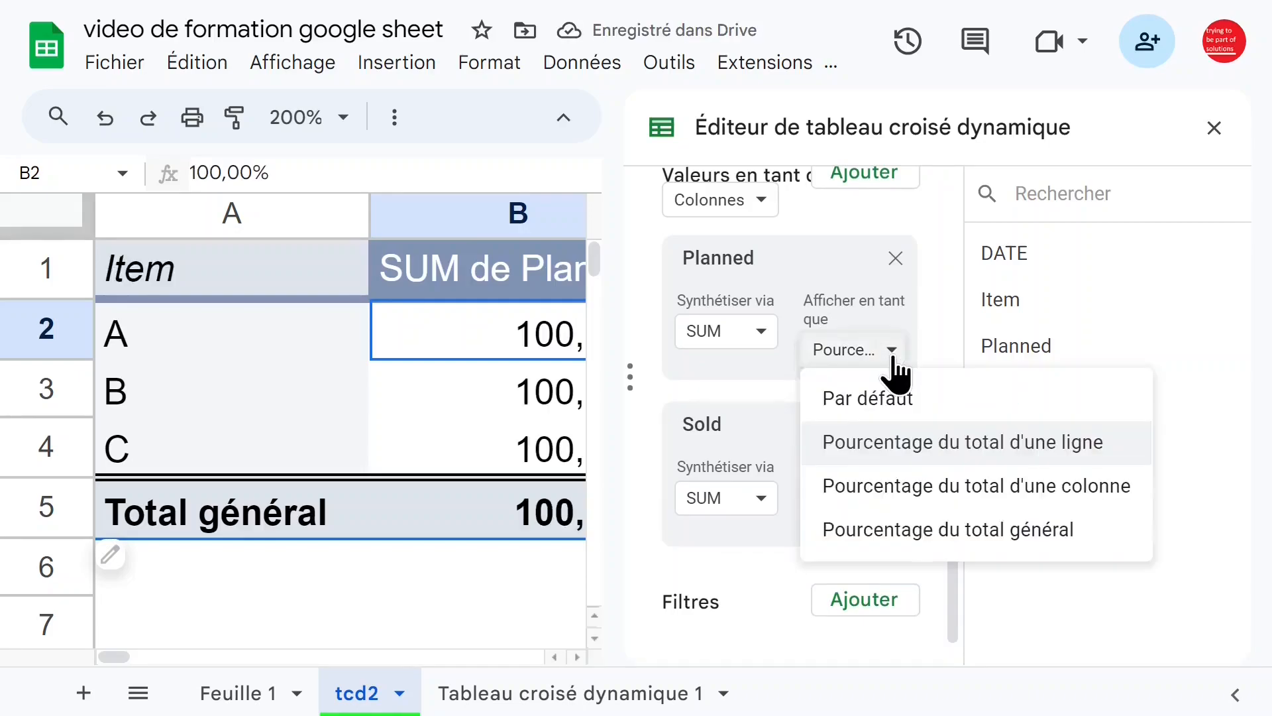
{"action": "left_click", "coordinate": [902, 489]}
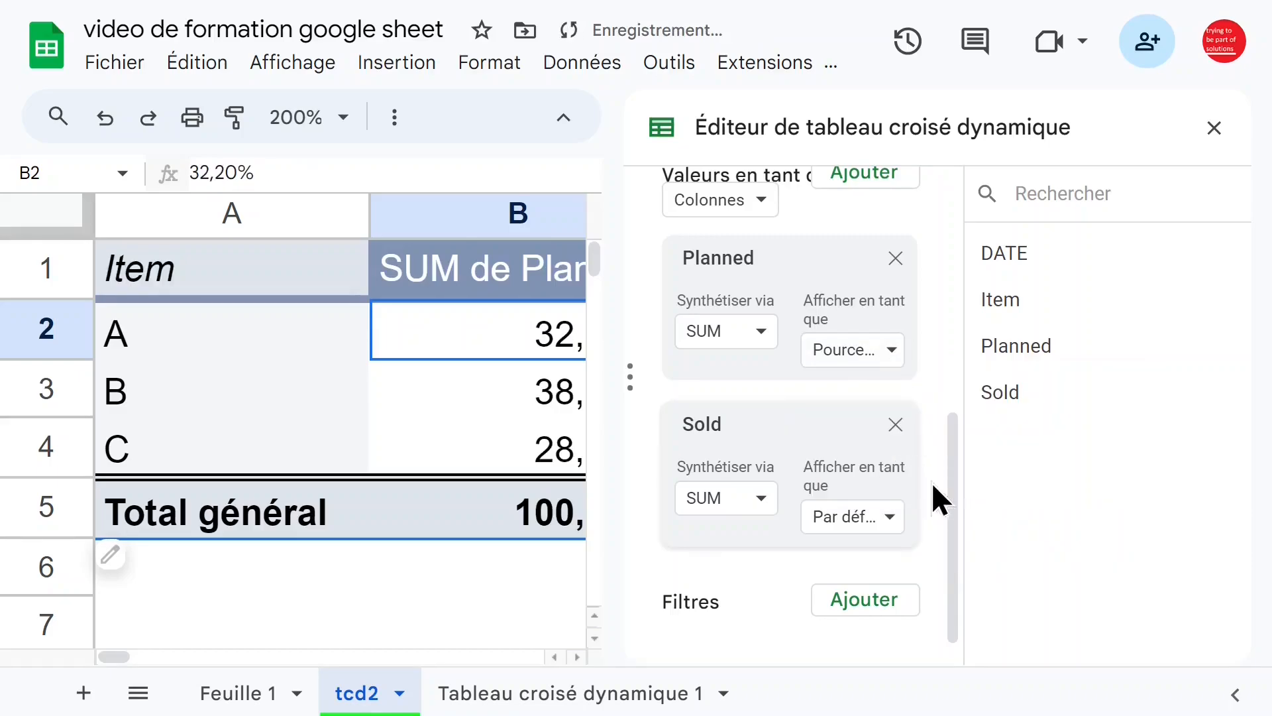
- Show the Sold values as a percentage of the column total and close the pivot table editor
{"action": "left_click", "coordinate": [890, 521]}
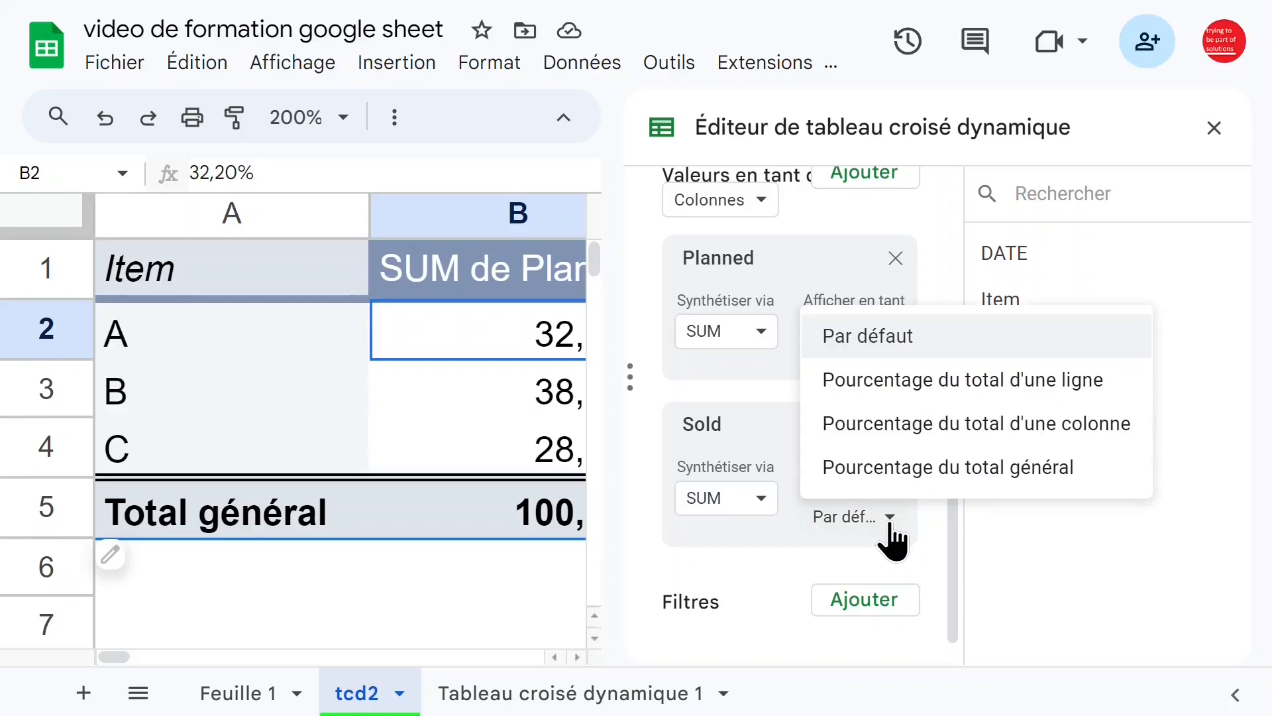
{"action": "left_click", "coordinate": [954, 445]}
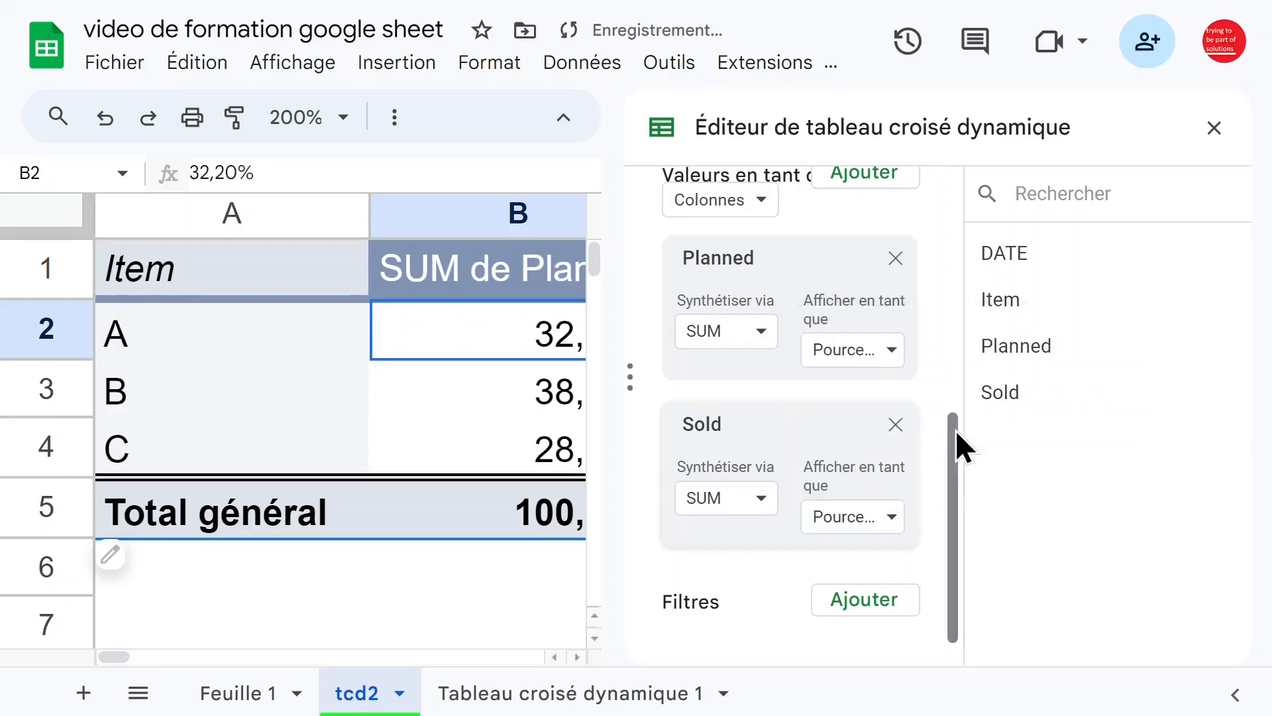
{"action": "left_click", "coordinate": [1214, 129]}
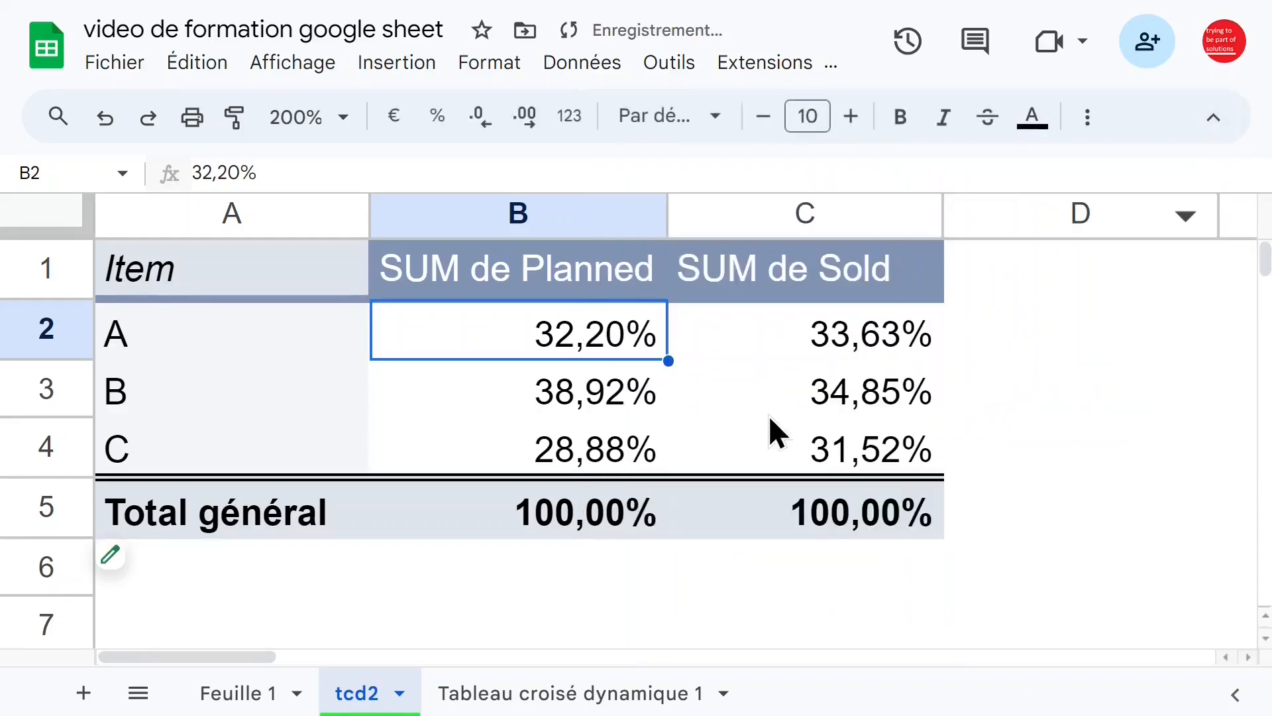
{"action": "left_click", "coordinate": [925, 511]}
{"action": "left_click", "coordinate": [566, 374]}
{"action": "left_click", "coordinate": [558, 347]}
{"action": "left_click", "coordinate": [583, 369]}
{"action": "left_click", "coordinate": [611, 349]}
{"action": "left_click", "coordinate": [848, 336]}
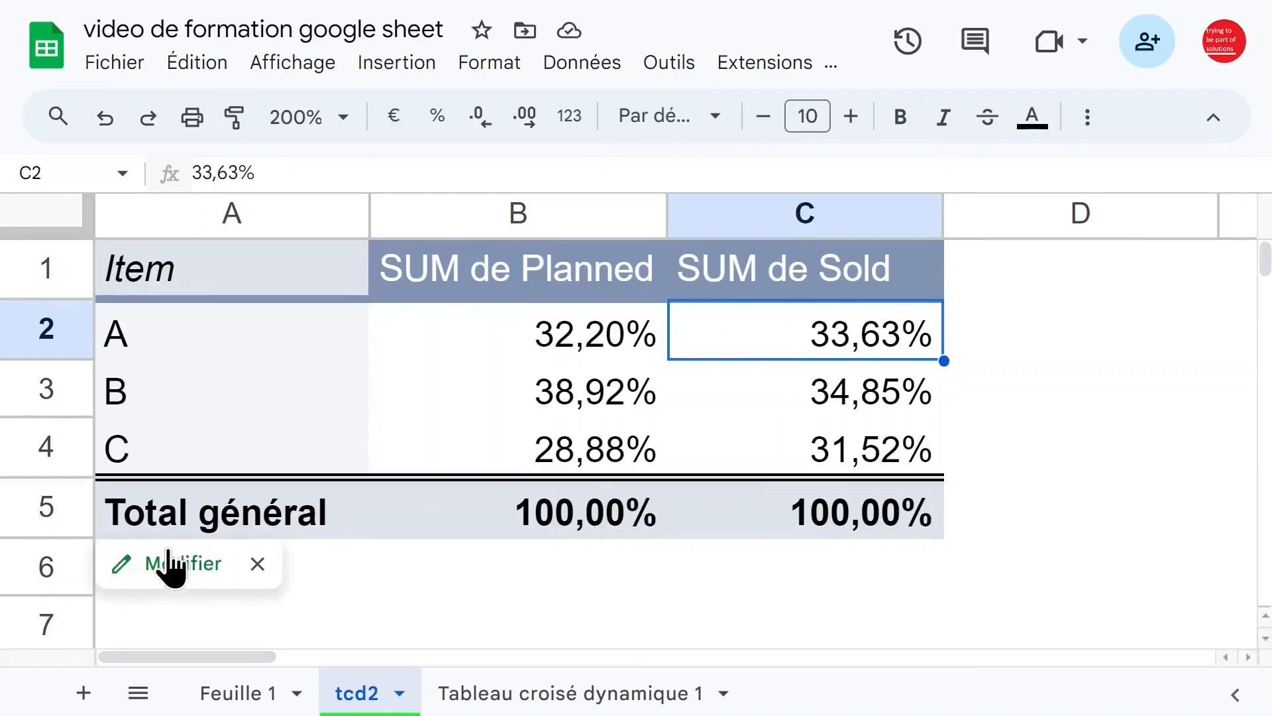
- Add Planned and Sold to the pivot table values a second time with default display, placed between the two percentage fields
{"action": "left_click", "coordinate": [165, 567]}
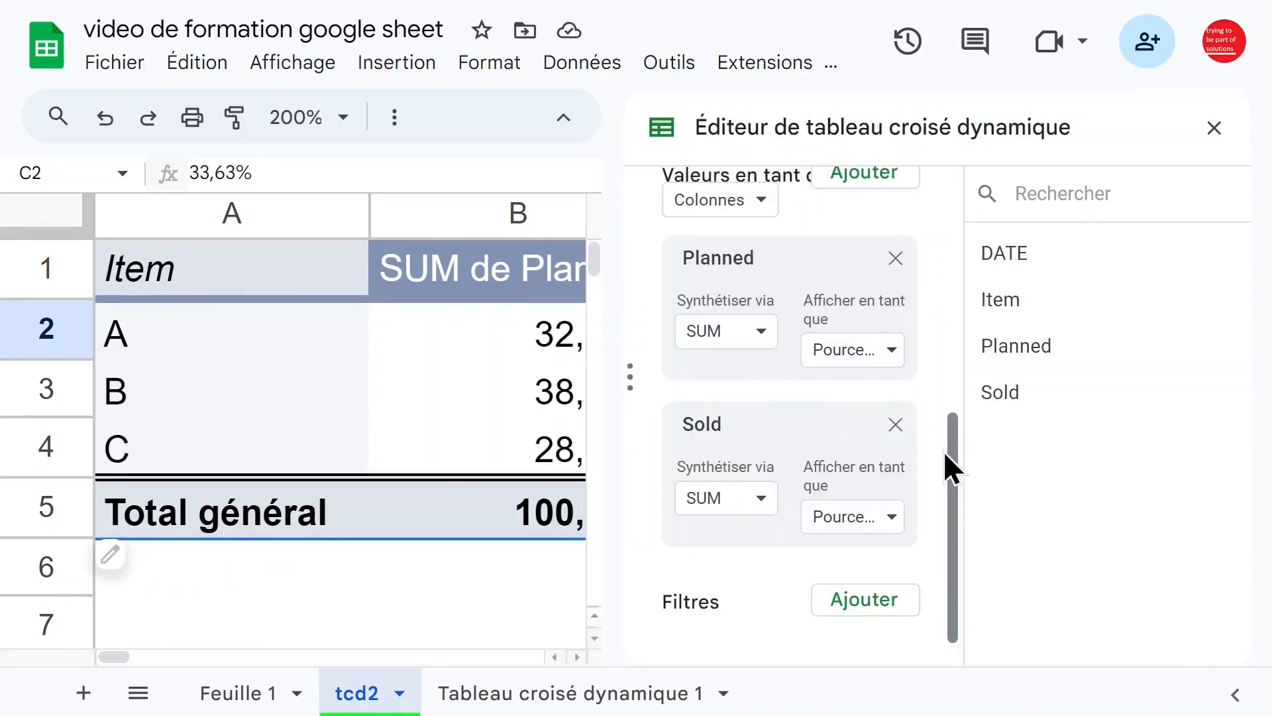
{"action": "left_click_drag", "start_coordinate": [957, 431], "coordinate": [954, 470]}
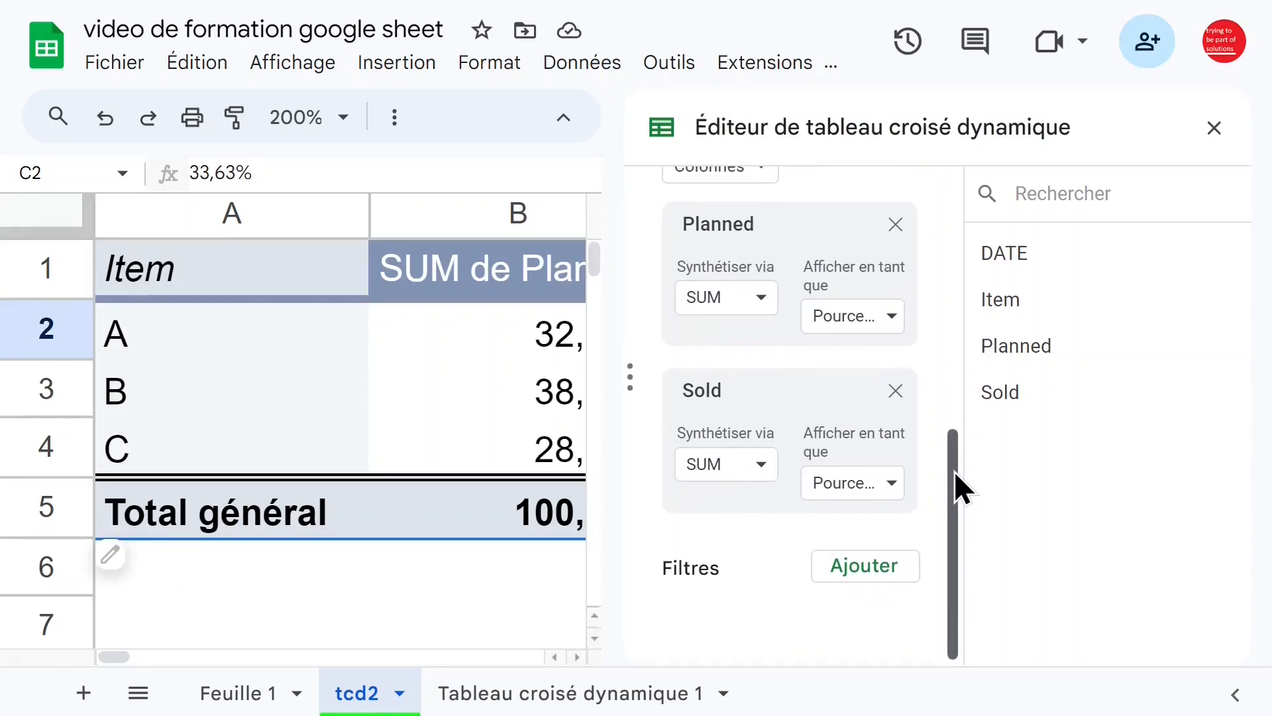
{"action": "left_click_drag", "start_coordinate": [1048, 349], "coordinate": [789, 370]}
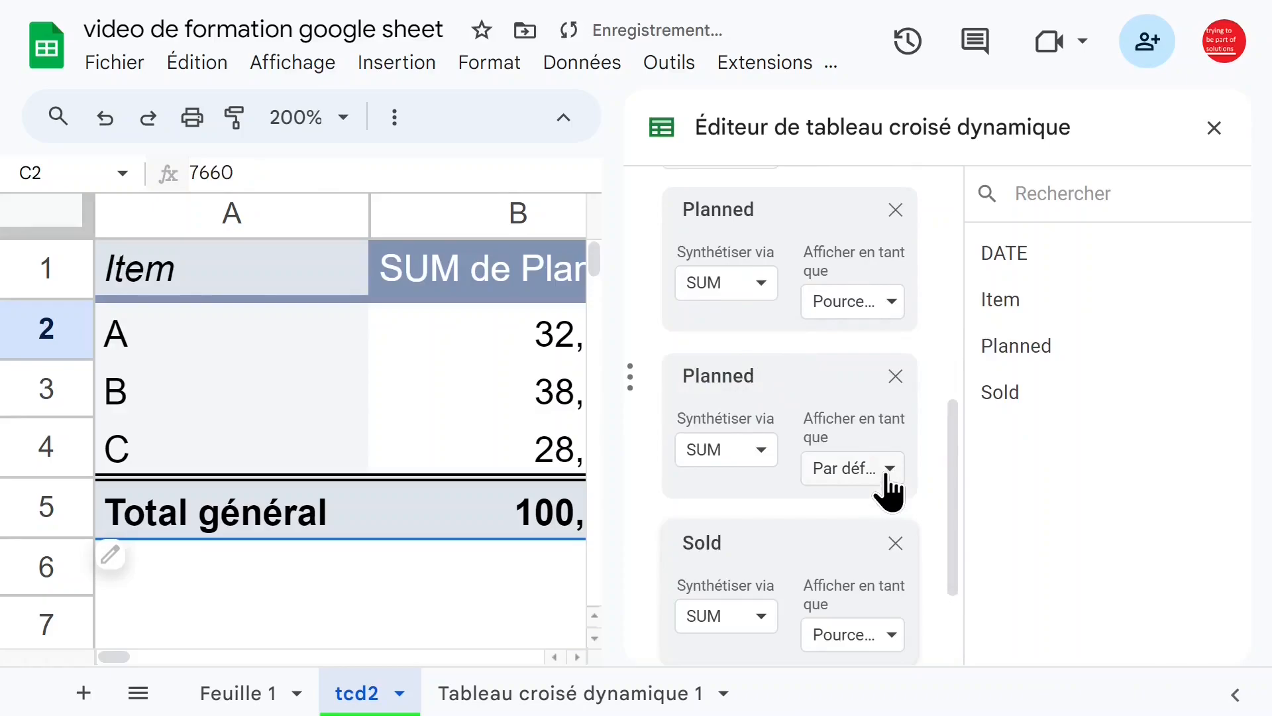
{"action": "left_click_drag", "start_coordinate": [954, 422], "coordinate": [955, 547]}
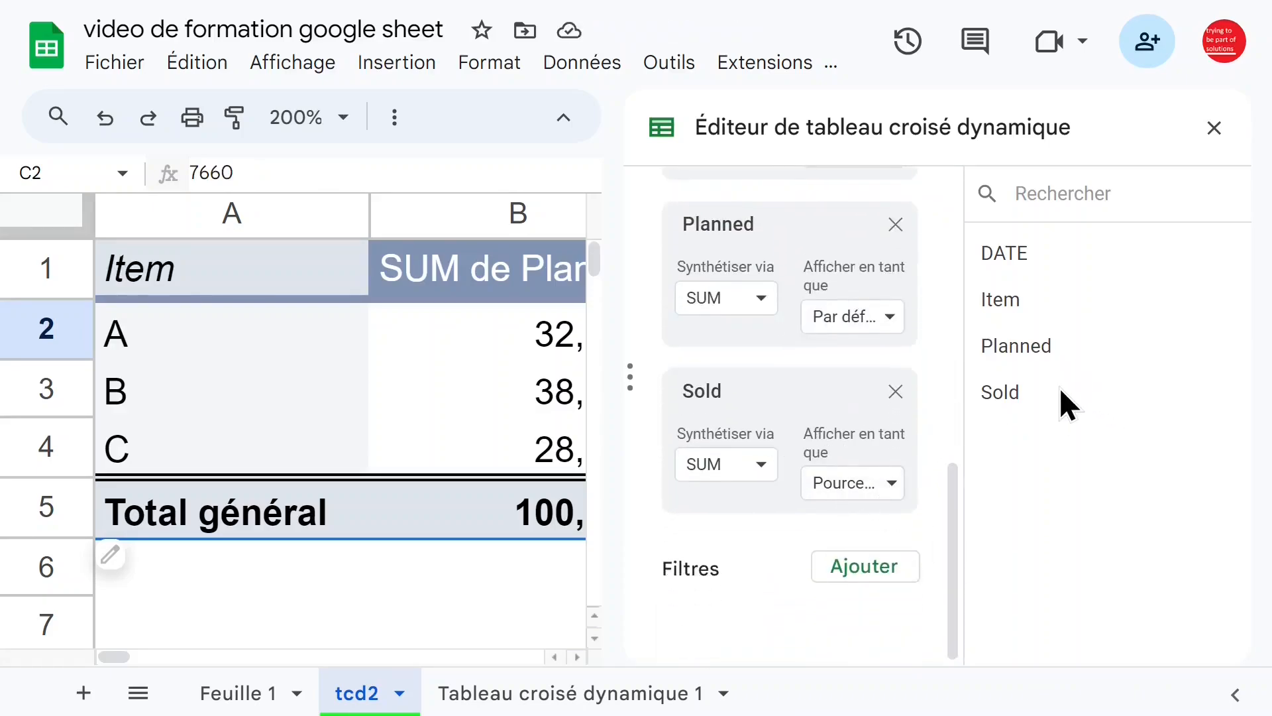
{"action": "left_click_drag", "start_coordinate": [1015, 395], "coordinate": [720, 389]}
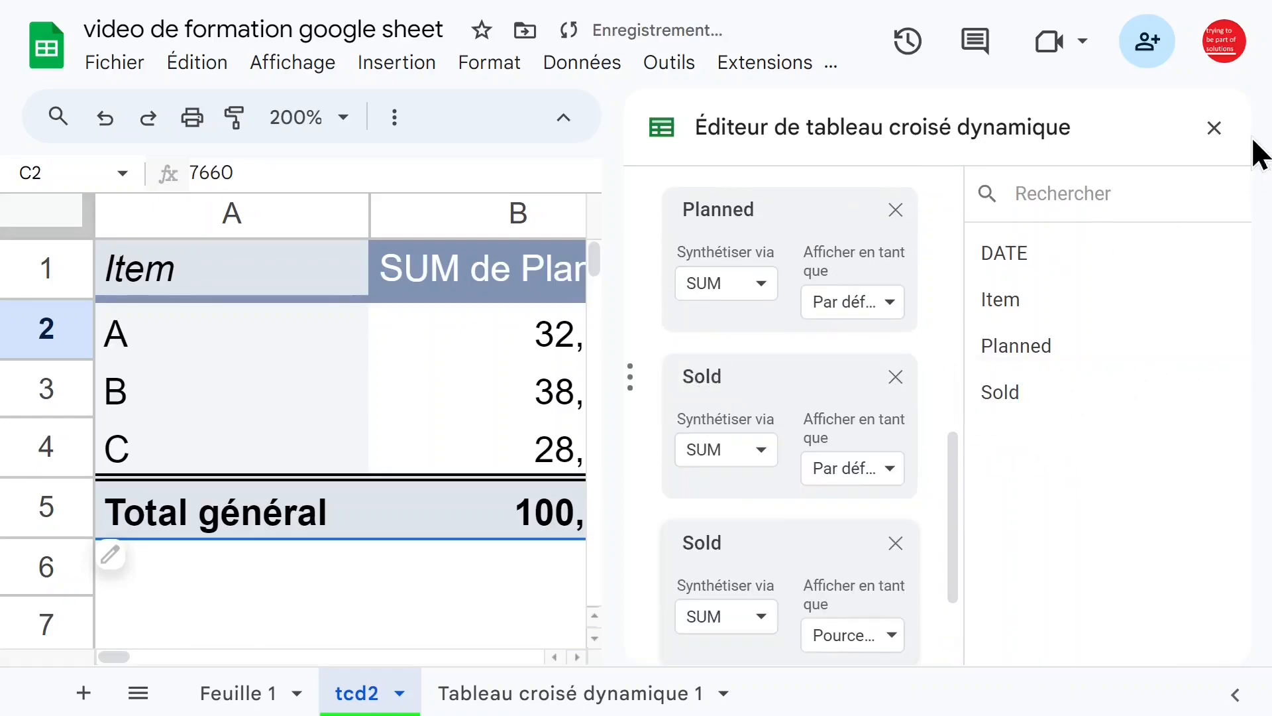
{"action": "left_click", "coordinate": [1214, 127]}
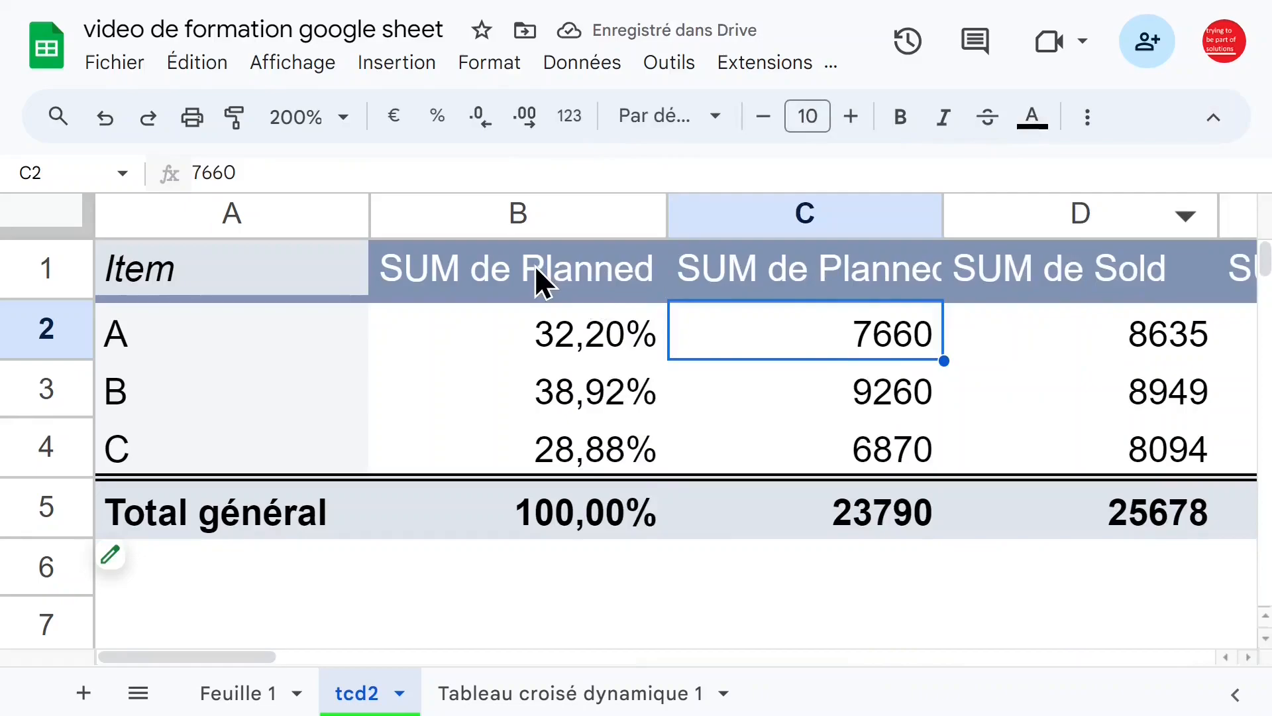
- Set the sheet zoom to 150% so all the pivot table's columns fit in view
{"action": "left_click", "coordinate": [424, 265]}
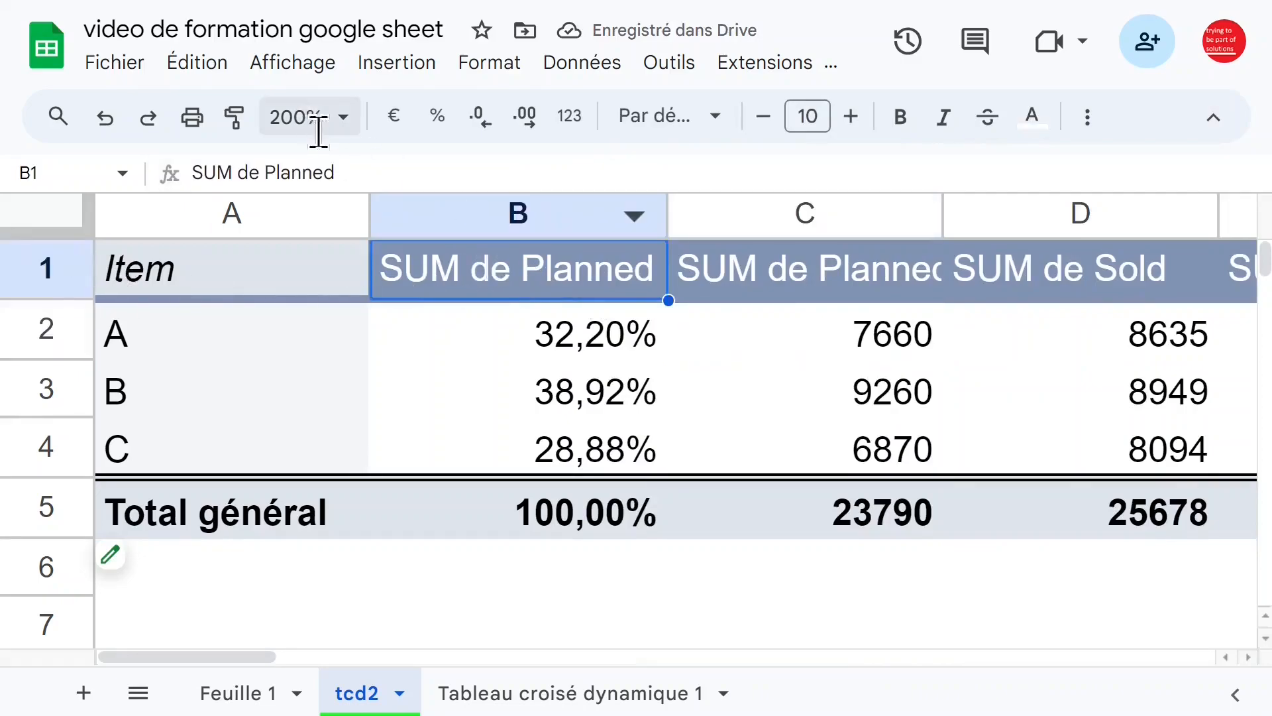
{"action": "left_click", "coordinate": [343, 129]}
{"action": "left_click", "coordinate": [326, 386]}
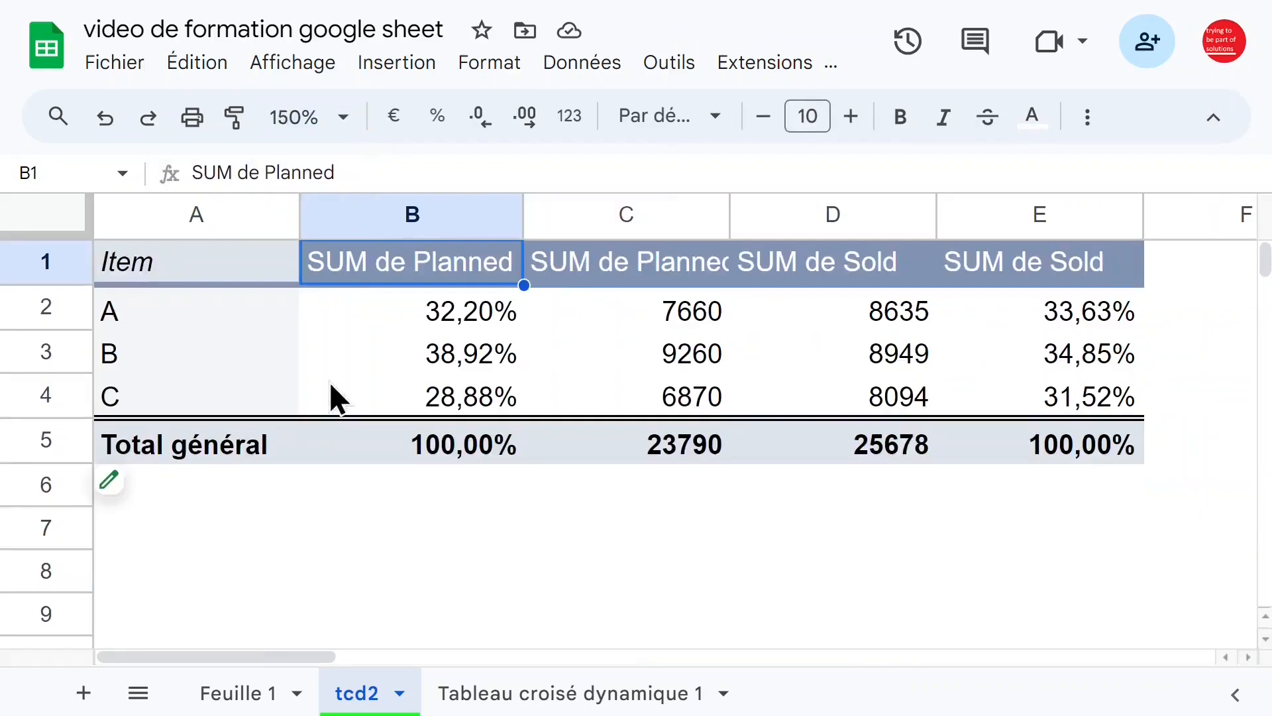
{"action": "left_click", "coordinate": [656, 307]}
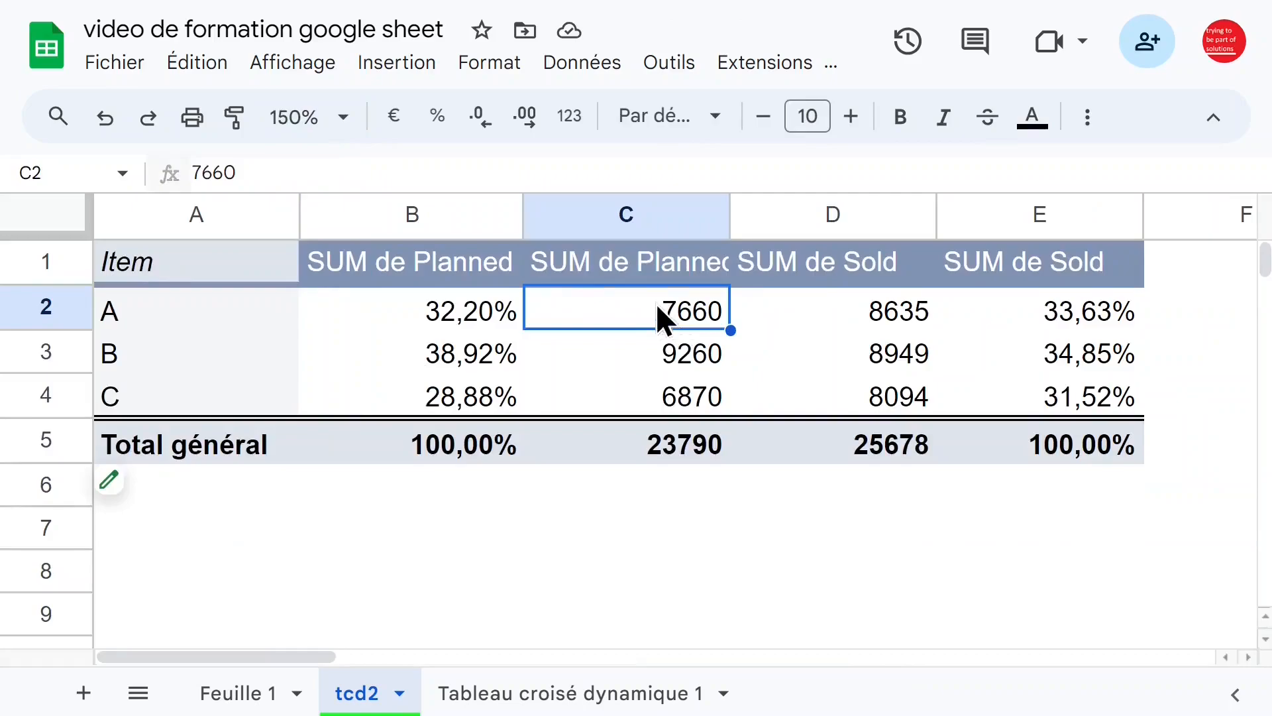
- Fit column C to its header text and rename the Planned percentage header in B1 as "% Planned"
{"action": "double_click", "coordinate": [734, 212]}
{"action": "left_click", "coordinate": [439, 266]}
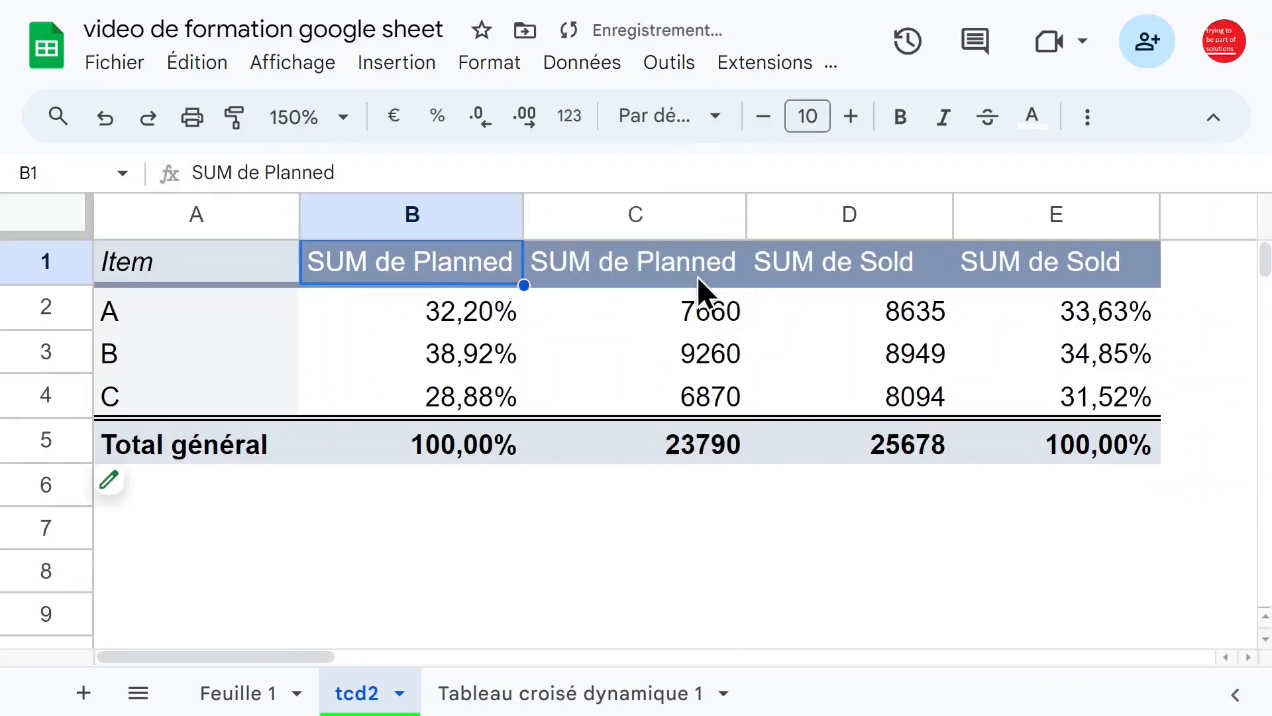
{"action": "left_click", "coordinate": [862, 272]}
{"action": "left_click", "coordinate": [506, 322]}
{"action": "left_click", "coordinate": [469, 266]}
{"action": "left_click_drag", "start_coordinate": [259, 172], "coordinate": [188, 171]}
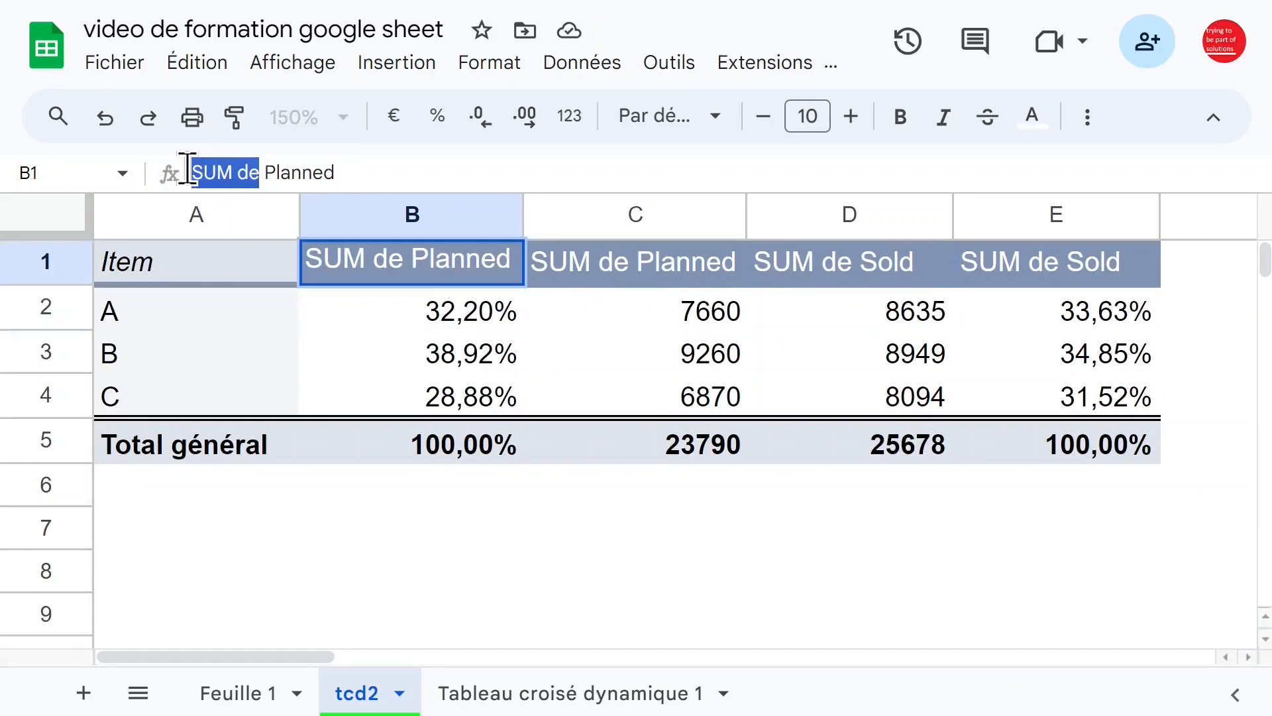
{"action": "type", "text": "%"}
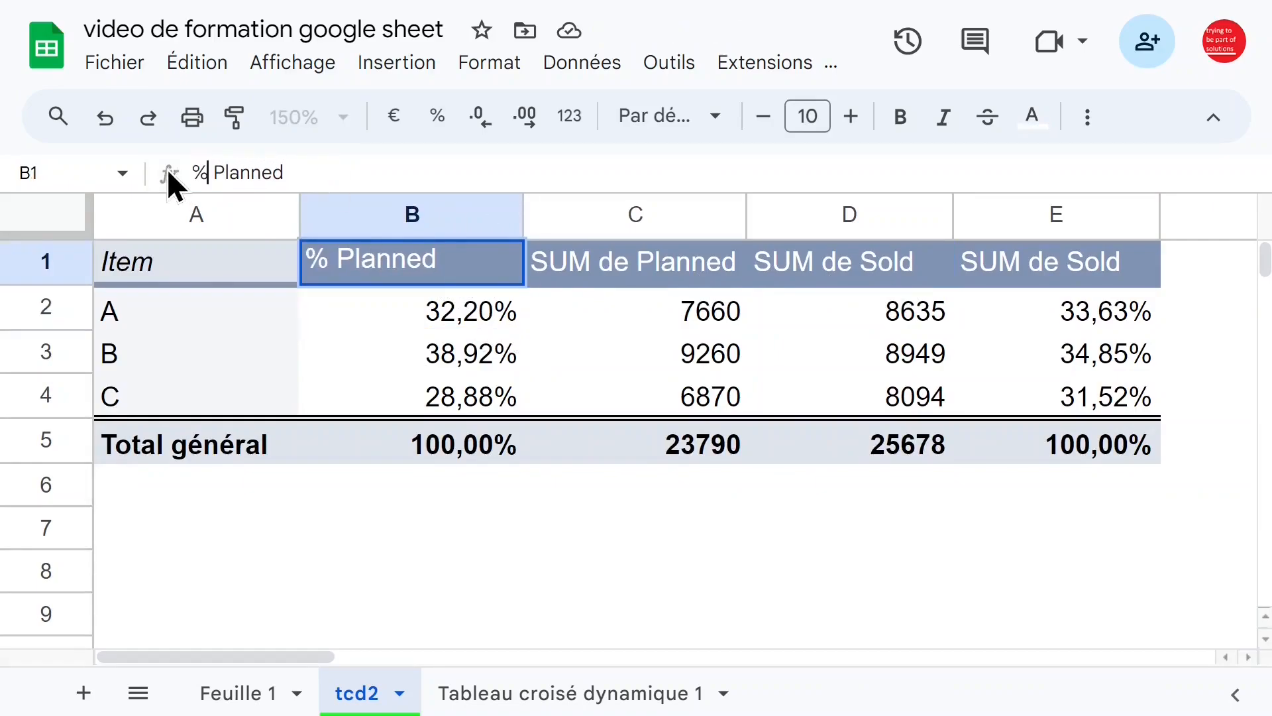
{"action": "left_click", "coordinate": [573, 335]}
- Rename the Sold percentage header in E1 as "% Sold" and narrow columns B and E to fit their contents
{"action": "left_click", "coordinate": [874, 263]}
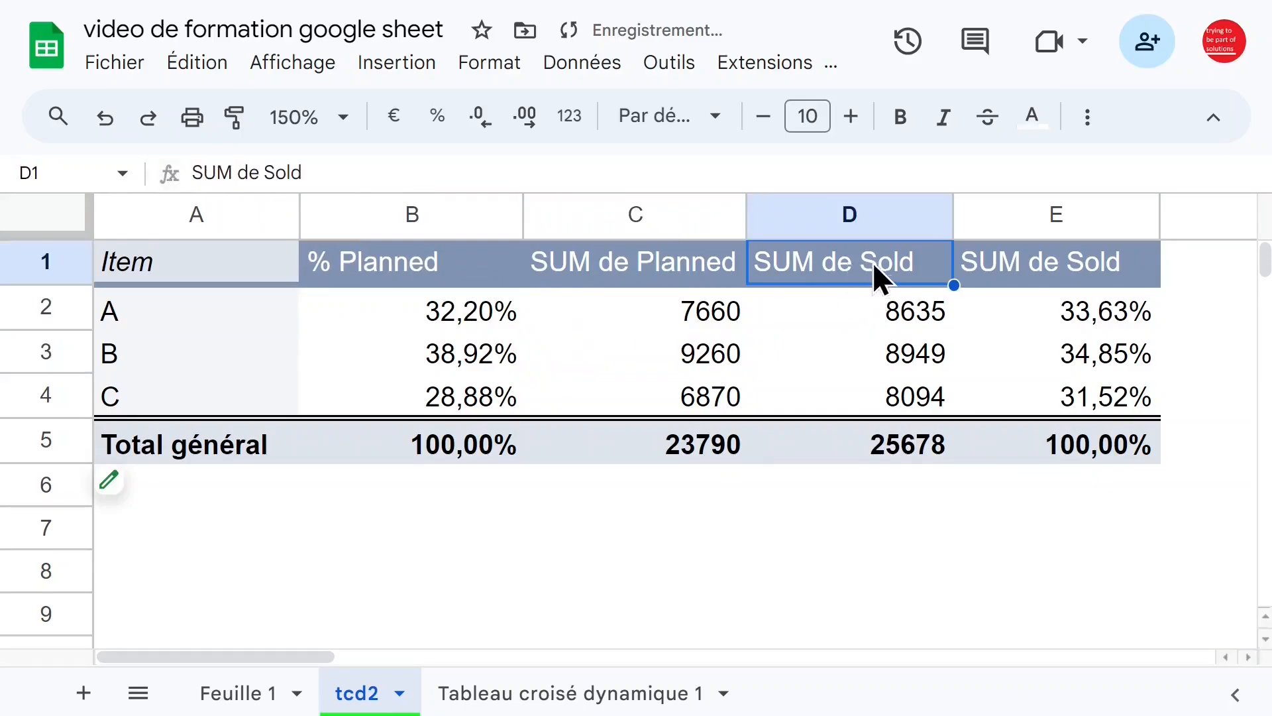
{"action": "left_click", "coordinate": [1084, 310]}
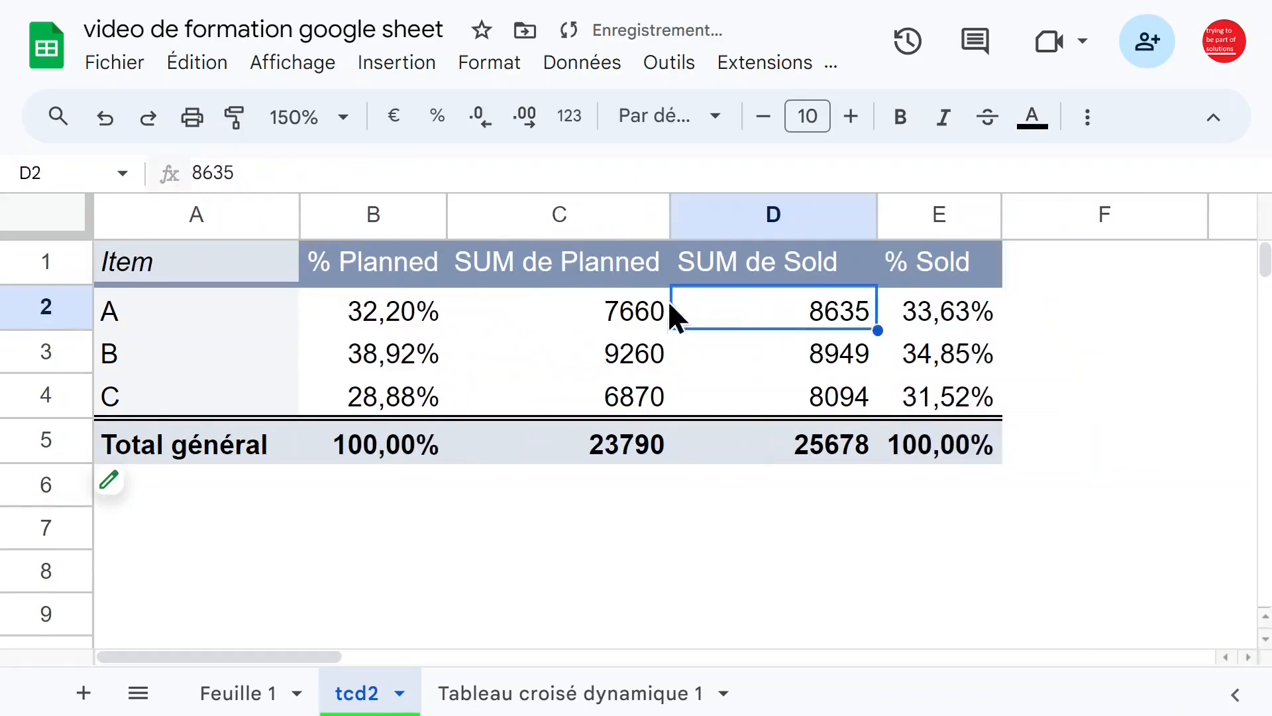
- Examine the percentage and sum columns for Planned and Sold across the items in the pivot table
{"action": "left_click", "coordinate": [362, 268]}
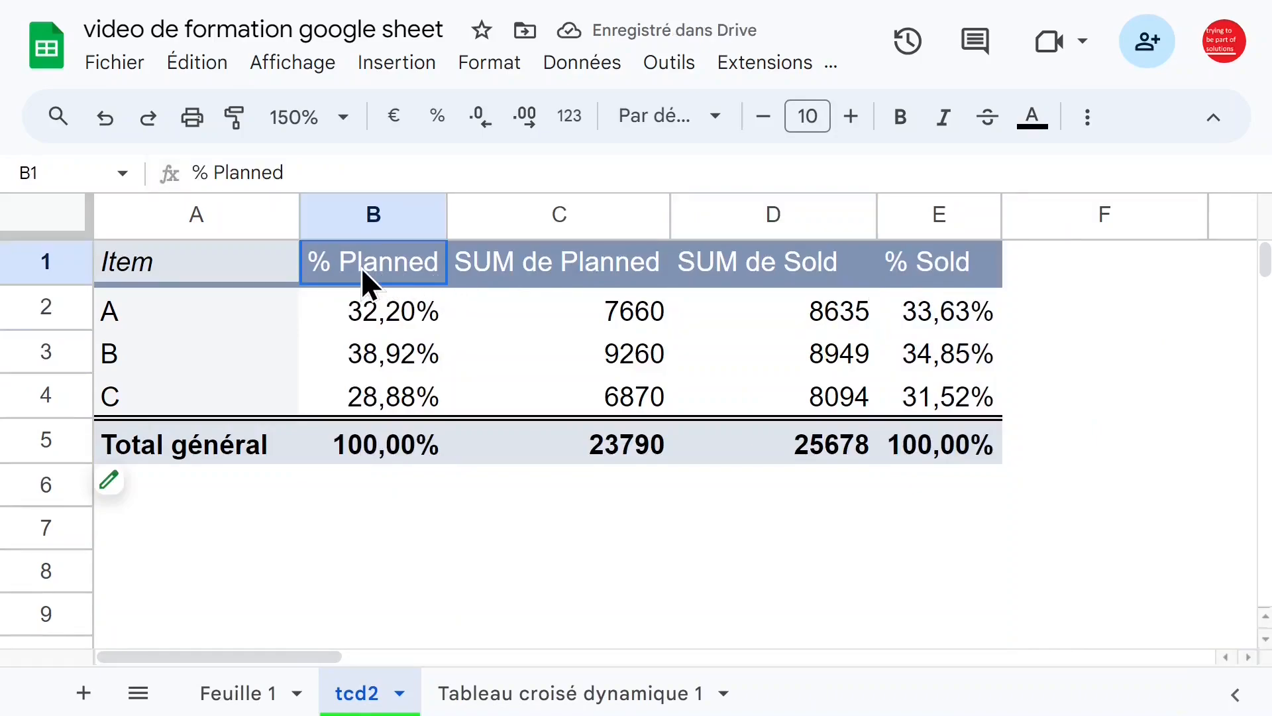
{"action": "left_click", "coordinate": [613, 321]}
{"action": "left_click", "coordinate": [573, 219]}
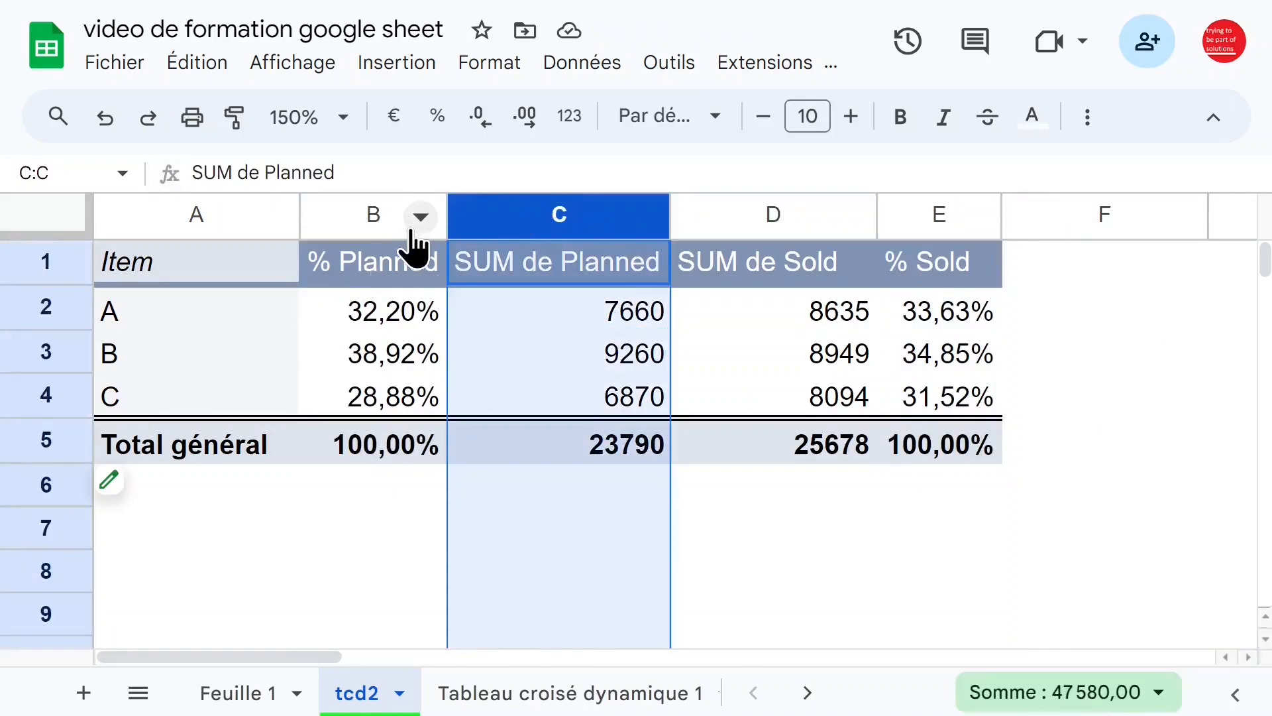
{"action": "left_click", "coordinate": [418, 217]}
{"action": "left_click", "coordinate": [367, 404]}
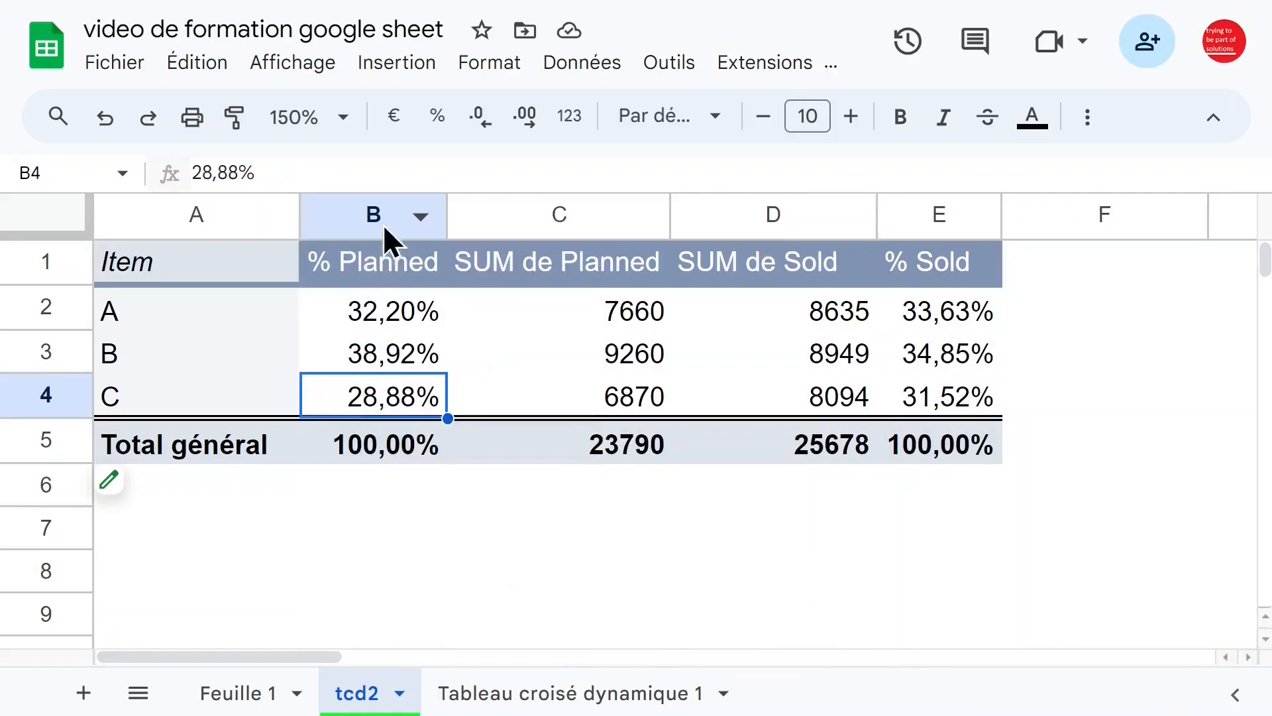
{"action": "left_click", "coordinate": [567, 257]}
{"action": "left_click", "coordinate": [769, 212]}
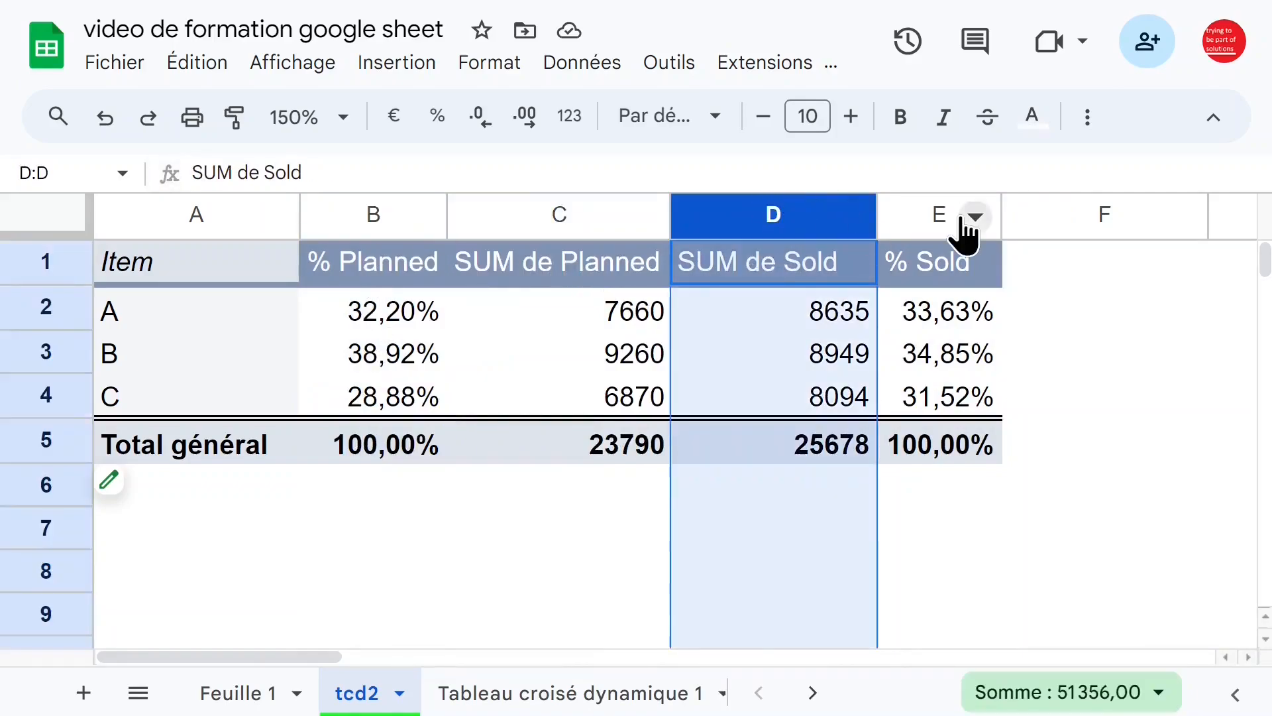
{"action": "left_click", "coordinate": [974, 217]}
{"action": "left_click", "coordinate": [1187, 282]}
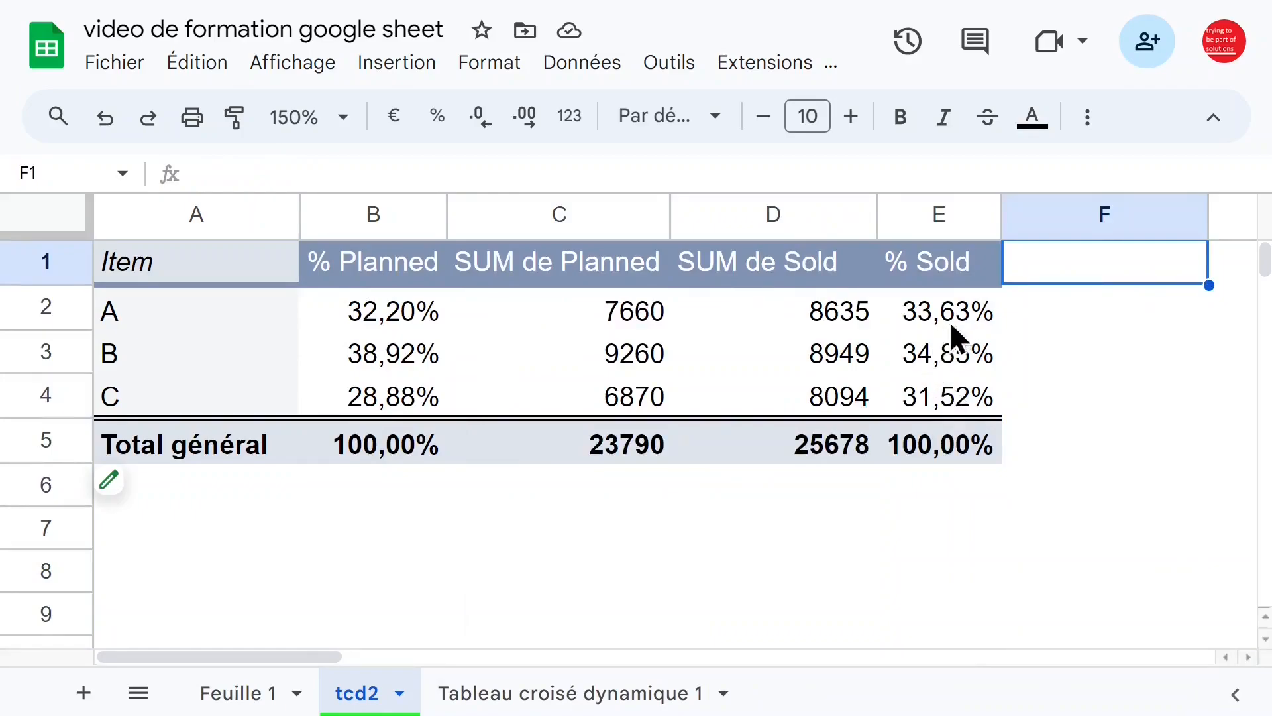
{"action": "left_click", "coordinate": [925, 321]}
{"action": "left_click", "coordinate": [792, 364]}
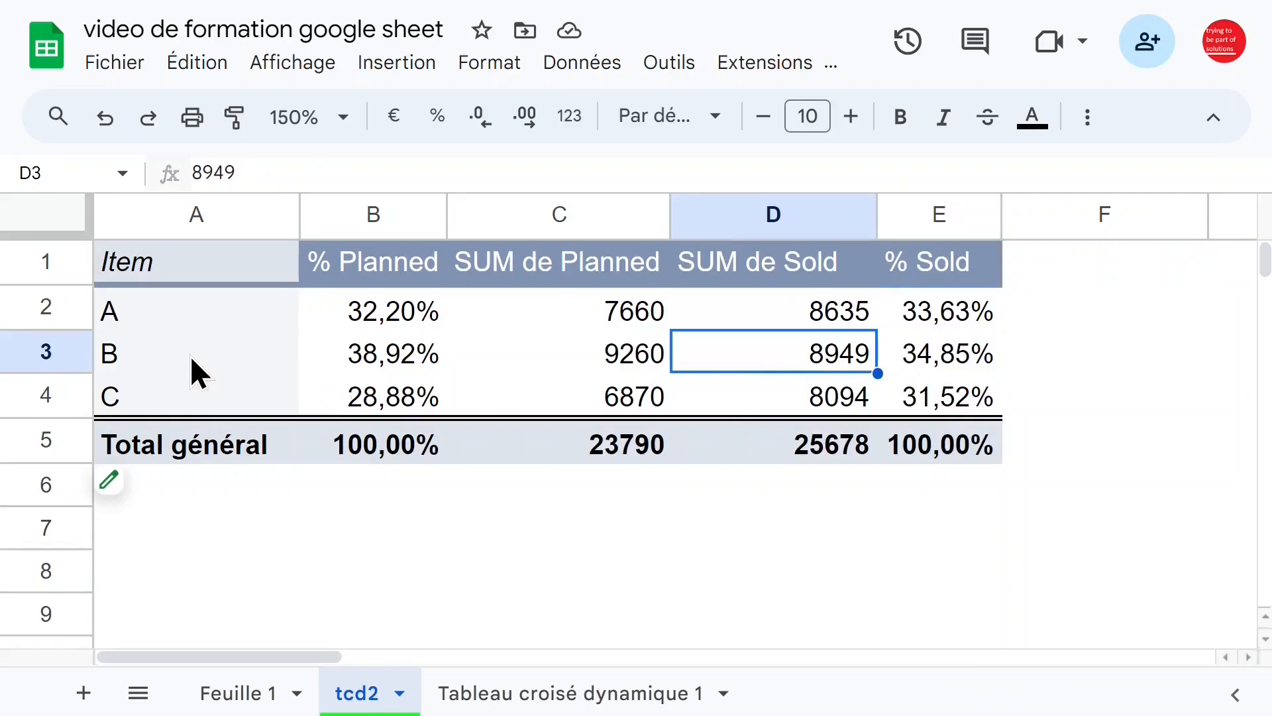
{"action": "left_click", "coordinate": [216, 355]}
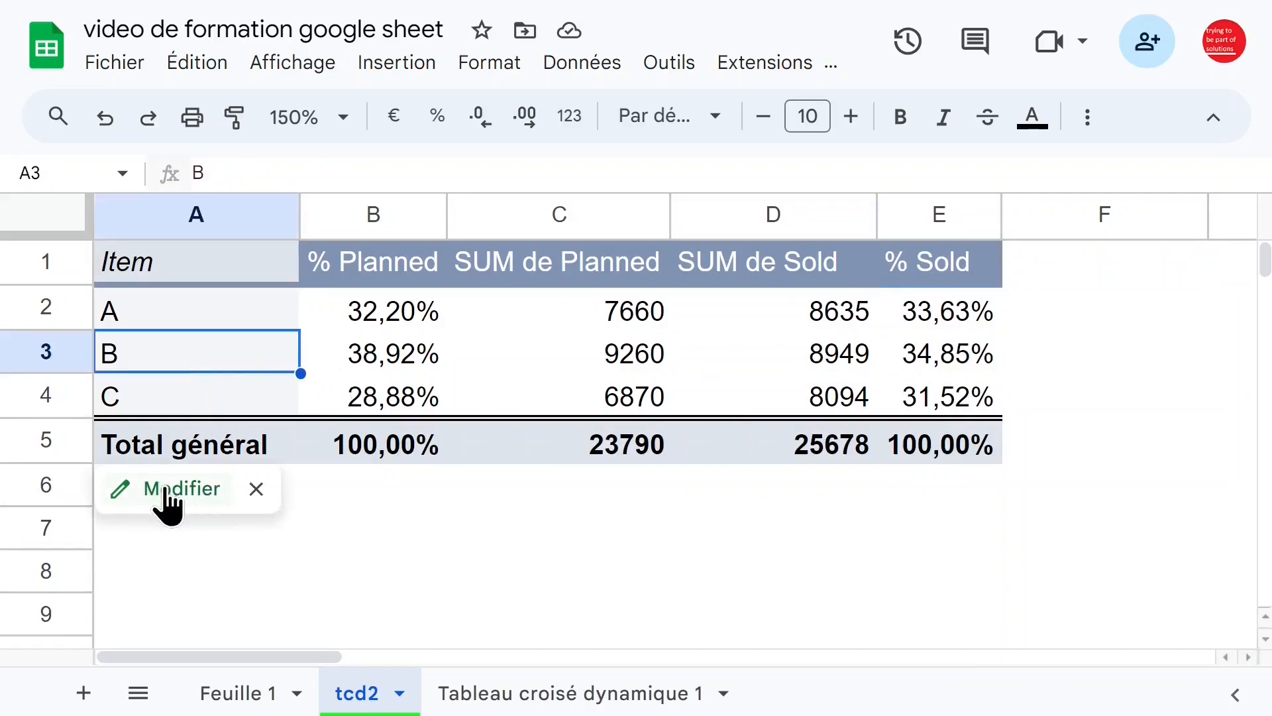
- Reopen the pivot table editor, add DATE to the pivot table's columns, and close the editor
{"action": "left_click", "coordinate": [166, 487]}
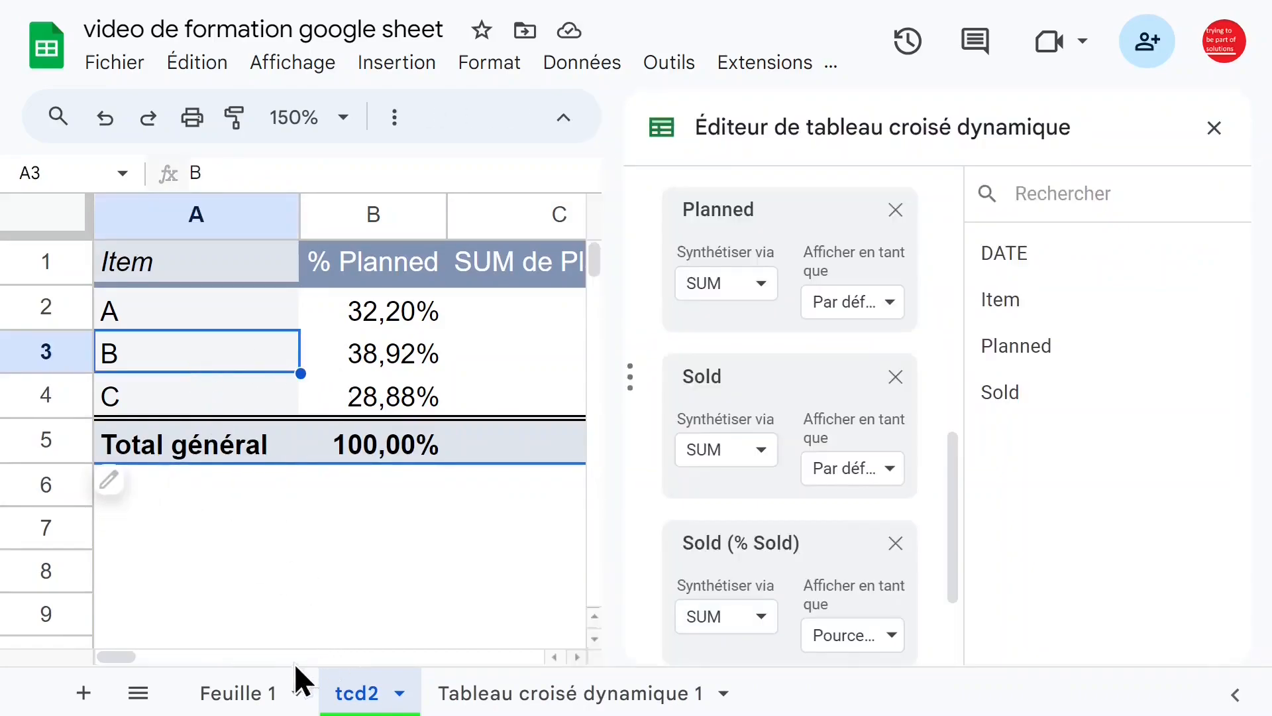
{"action": "left_click", "coordinate": [252, 691]}
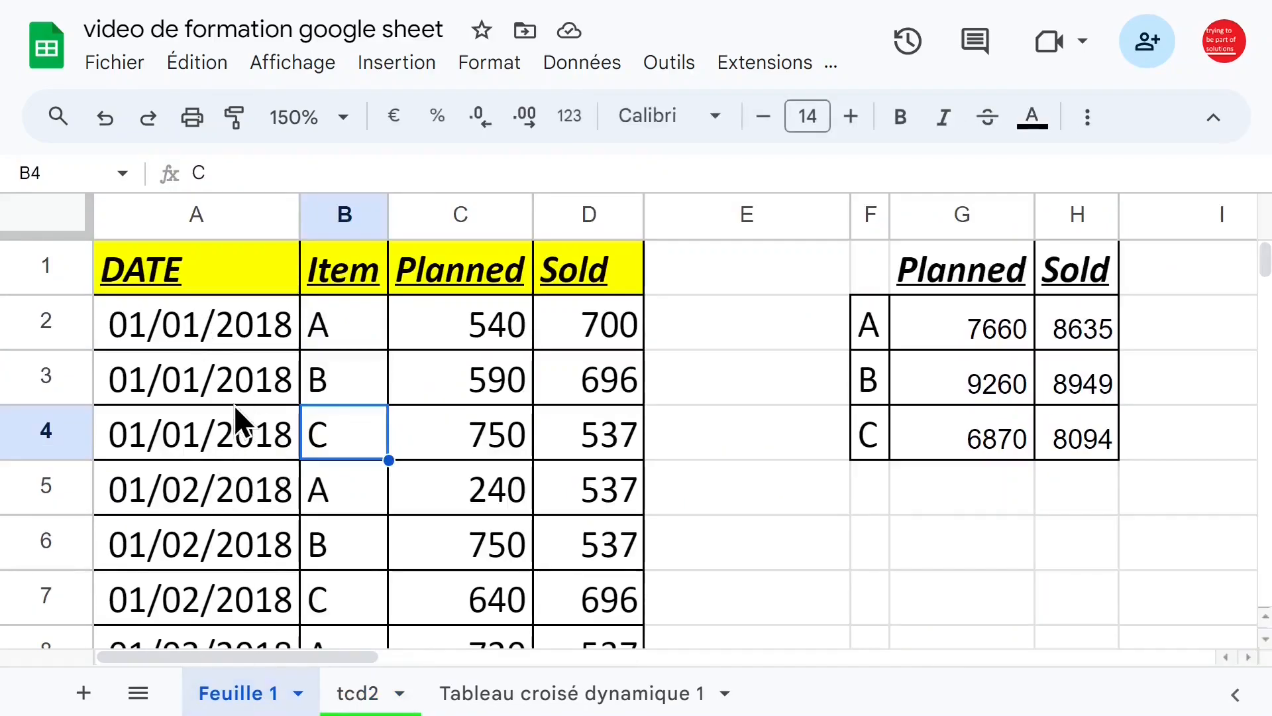
{"action": "left_click", "coordinate": [356, 696]}
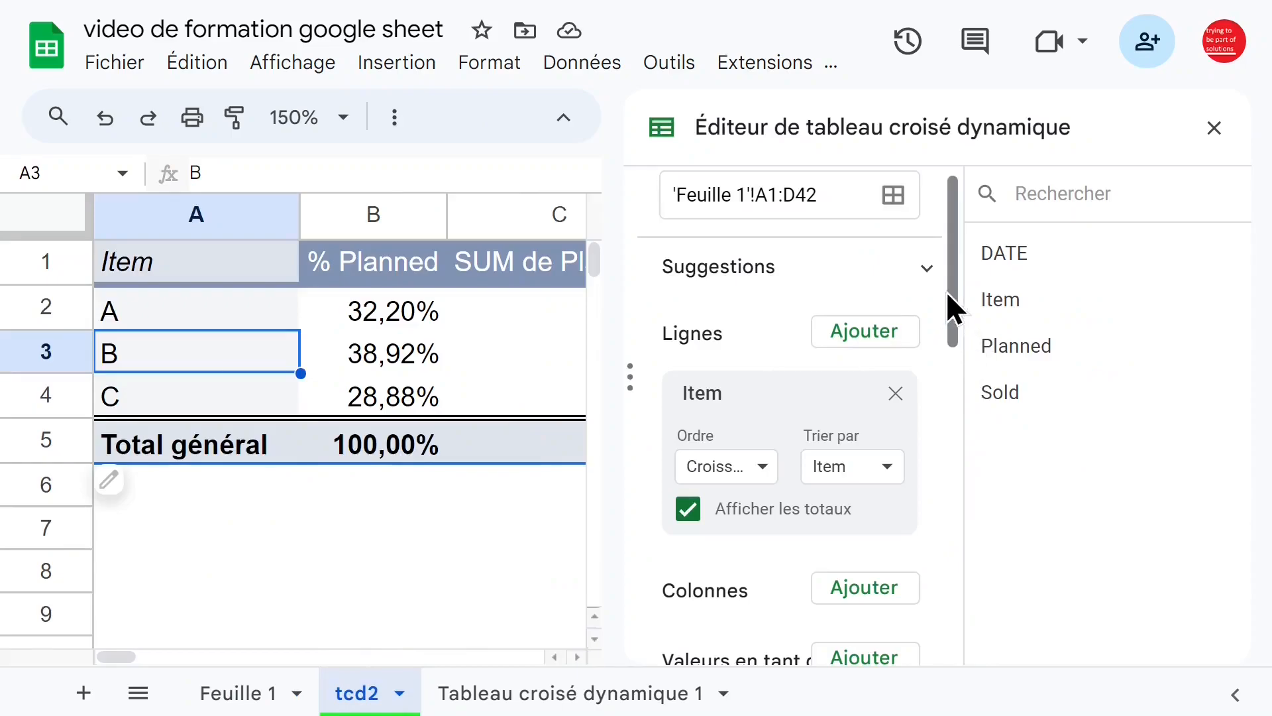
{"action": "left_click_drag", "start_coordinate": [949, 285], "coordinate": [841, 360]}
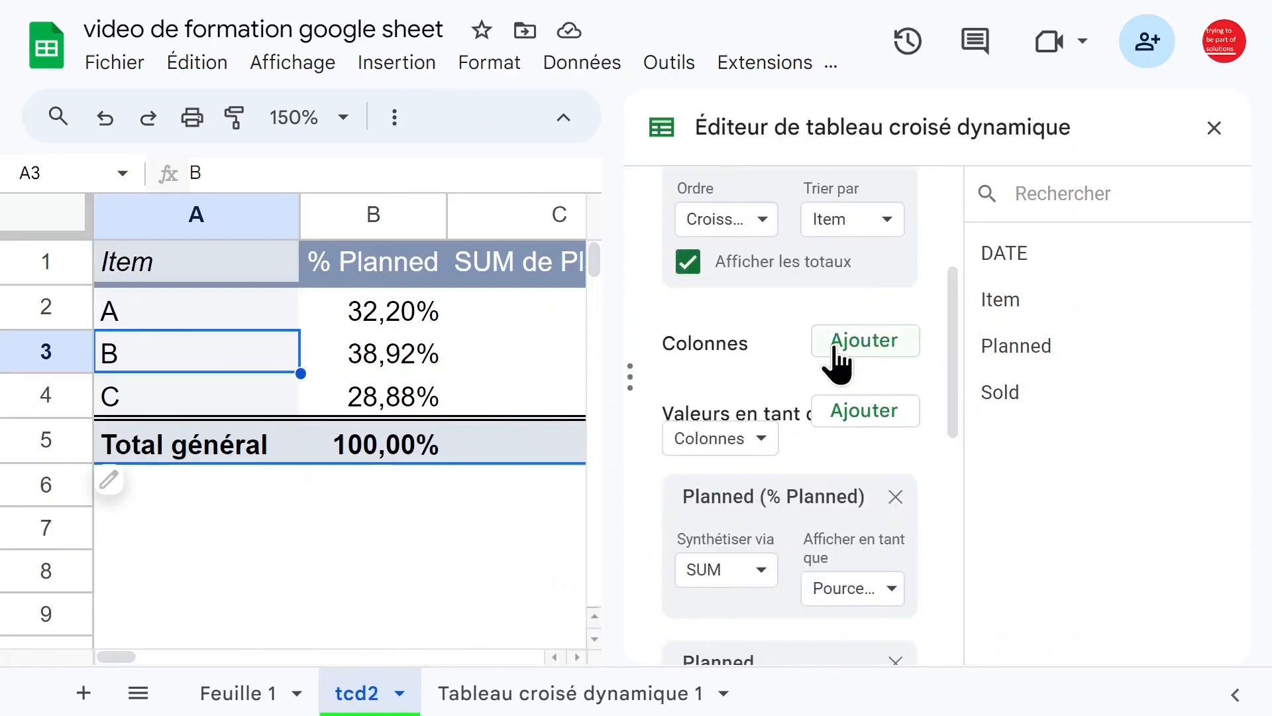
{"action": "left_click", "coordinate": [856, 346]}
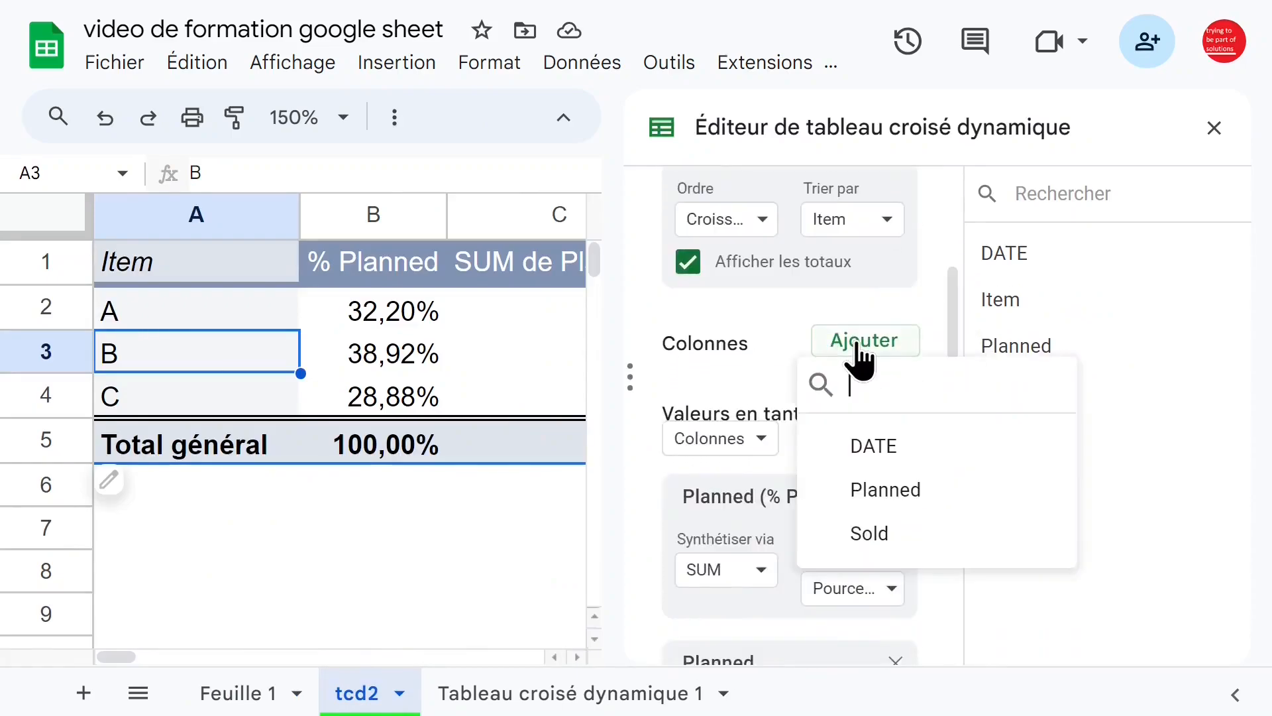
{"action": "left_click", "coordinate": [890, 449]}
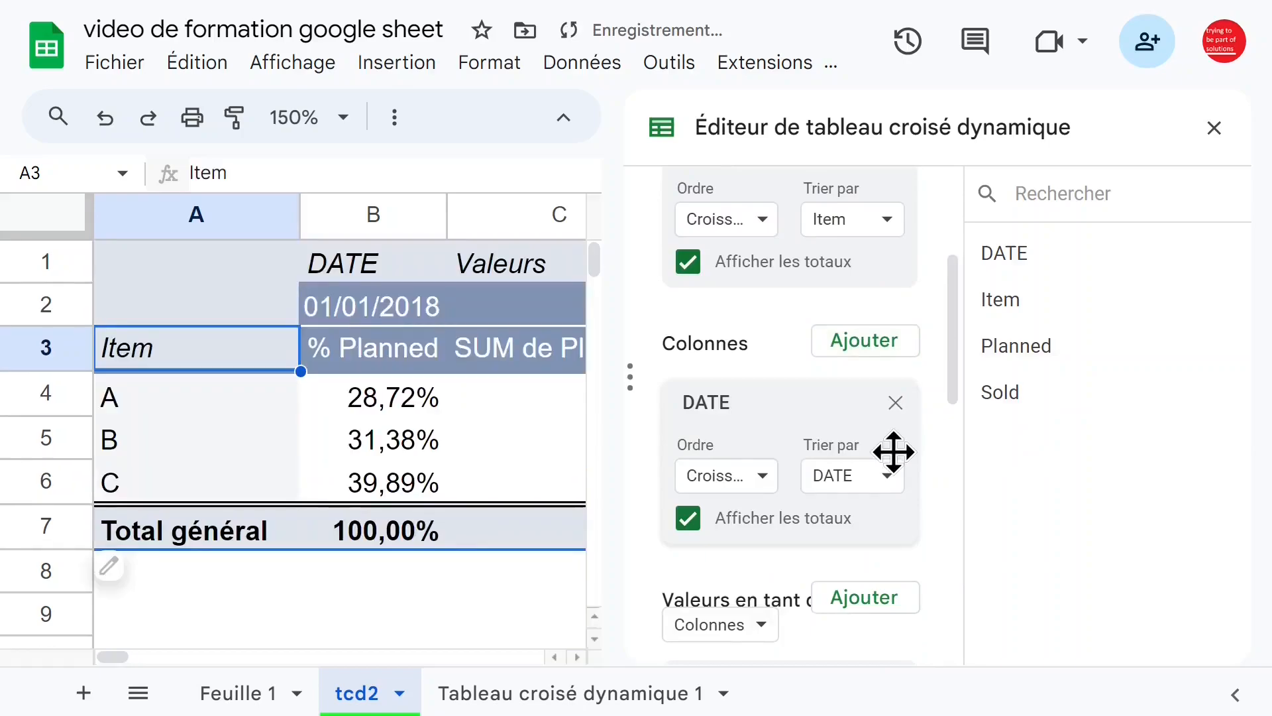
{"action": "left_click", "coordinate": [1214, 129]}
- Move the DATE field from the pivot table's columns to its rows, above Item
{"action": "left_click", "coordinate": [944, 305]}
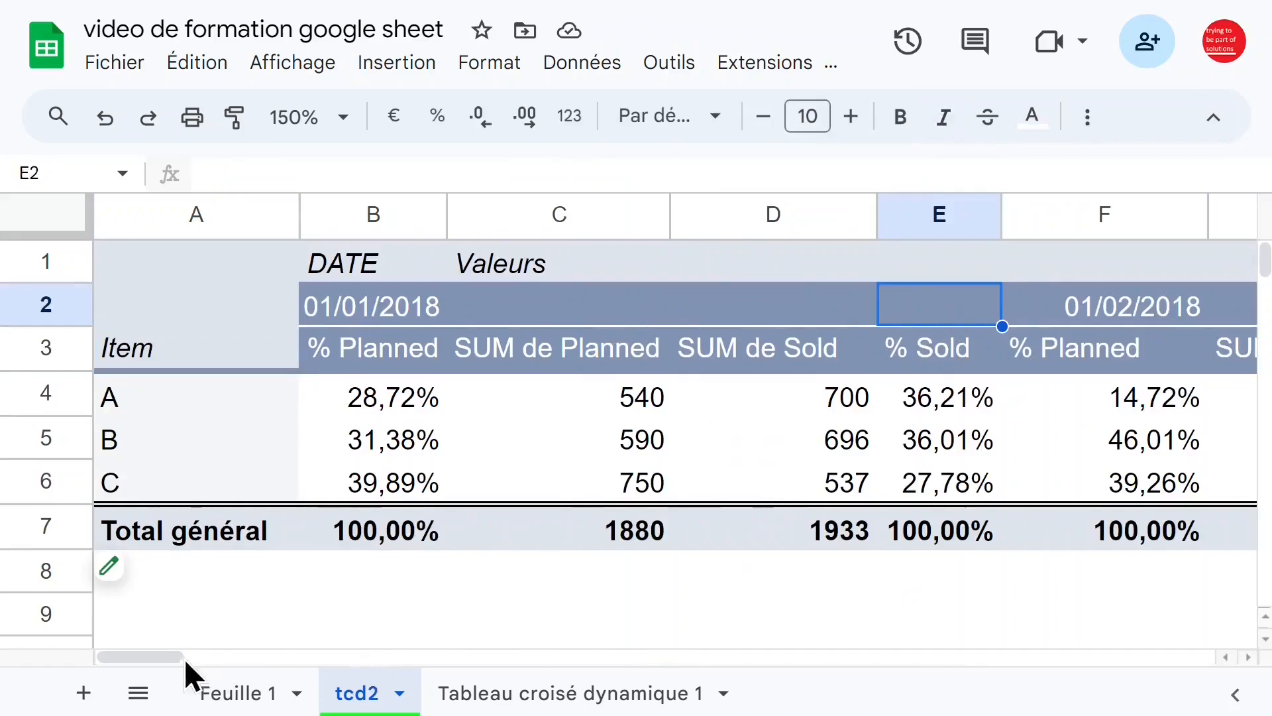
{"action": "mouse_move", "coordinate": [157, 658]}
{"action": "left_mouse_down"}
{"action": "mouse_move", "coordinate": [495, 650]}
{"action": "mouse_move", "coordinate": [204, 642]}
{"action": "mouse_move", "coordinate": [631, 643]}
{"action": "mouse_move", "coordinate": [599, 630]}
{"action": "mouse_move", "coordinate": [188, 616]}
{"action": "left_mouse_up"}
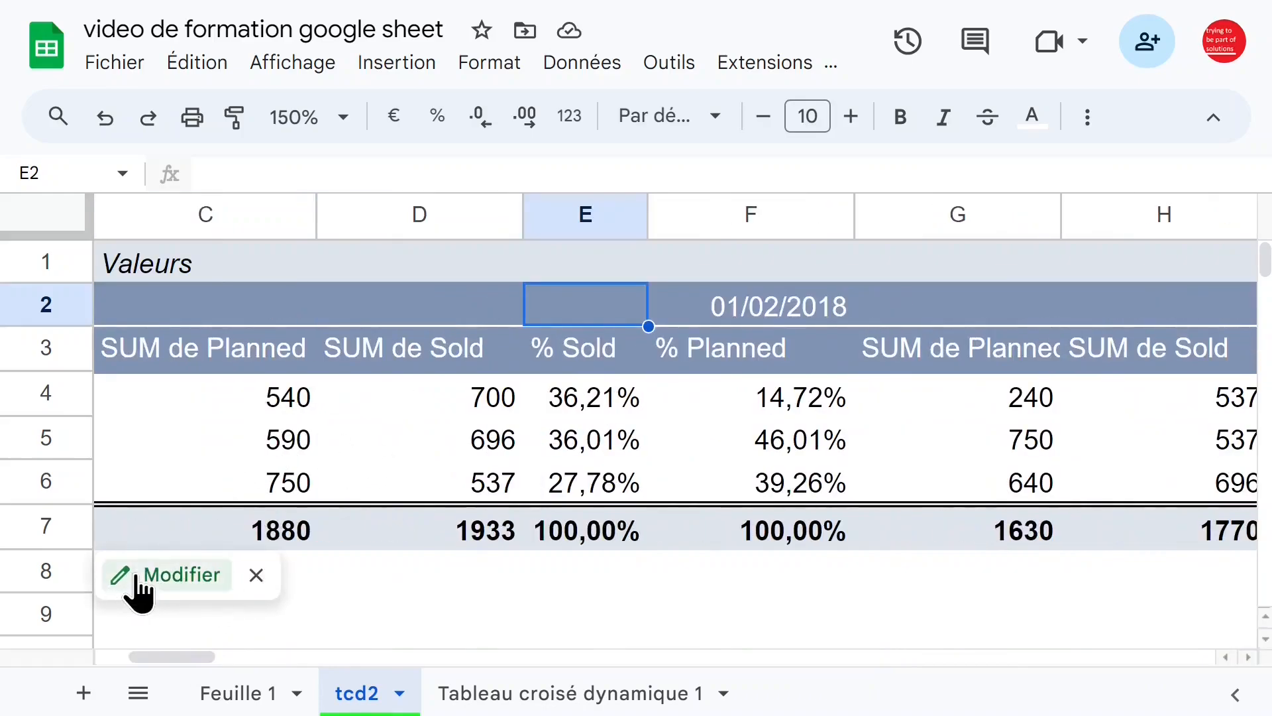
{"action": "left_click", "coordinate": [133, 582]}
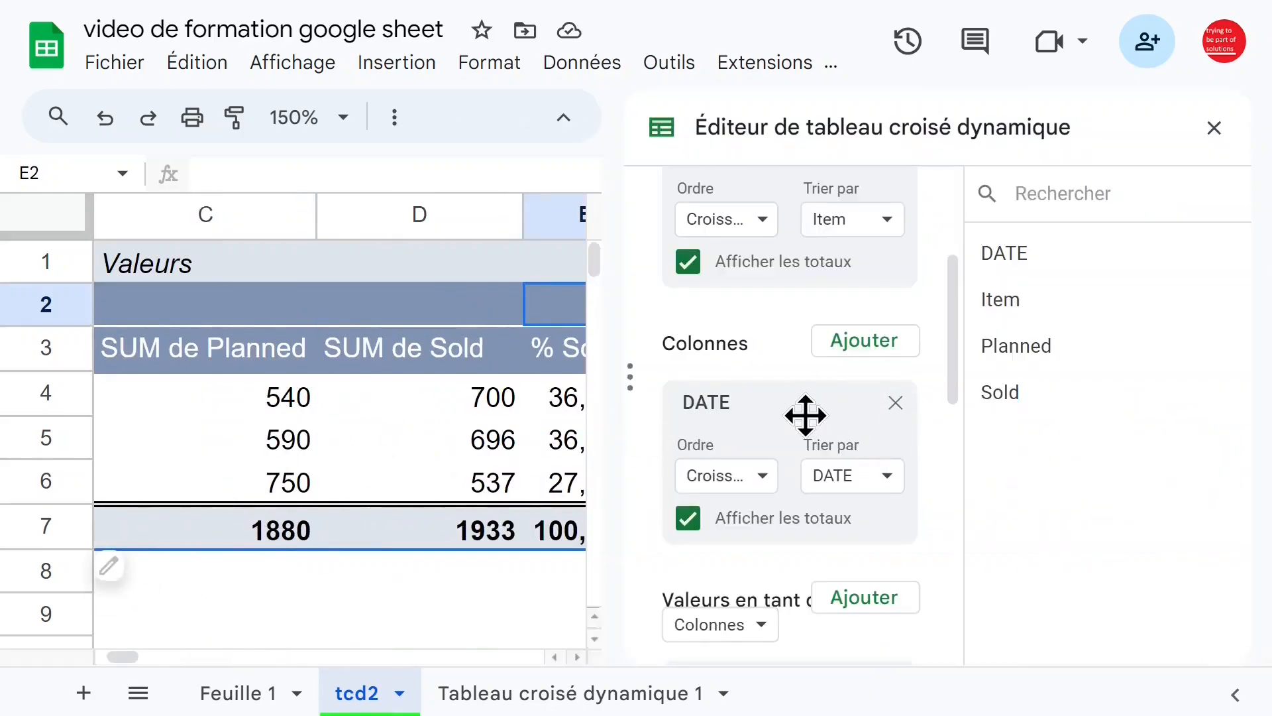
{"action": "left_click_drag", "start_coordinate": [953, 308], "coordinate": [959, 273]}
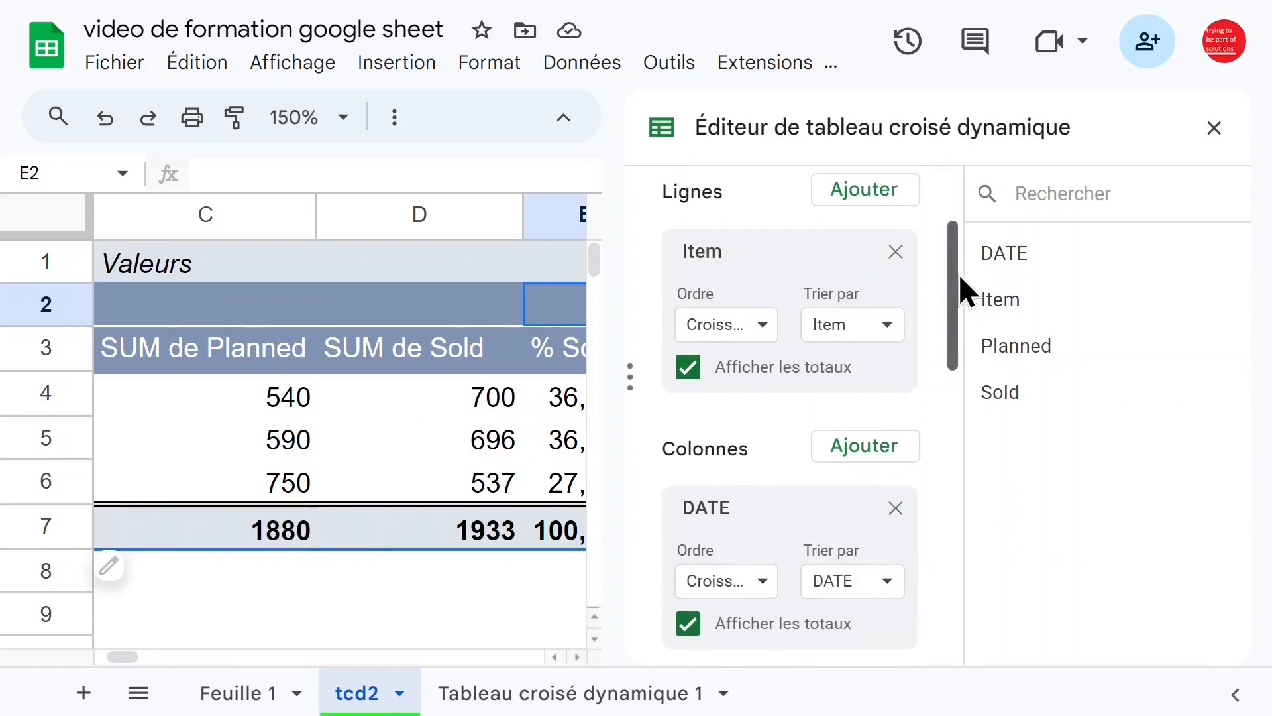
{"action": "left_click_drag", "start_coordinate": [744, 510], "coordinate": [765, 253]}
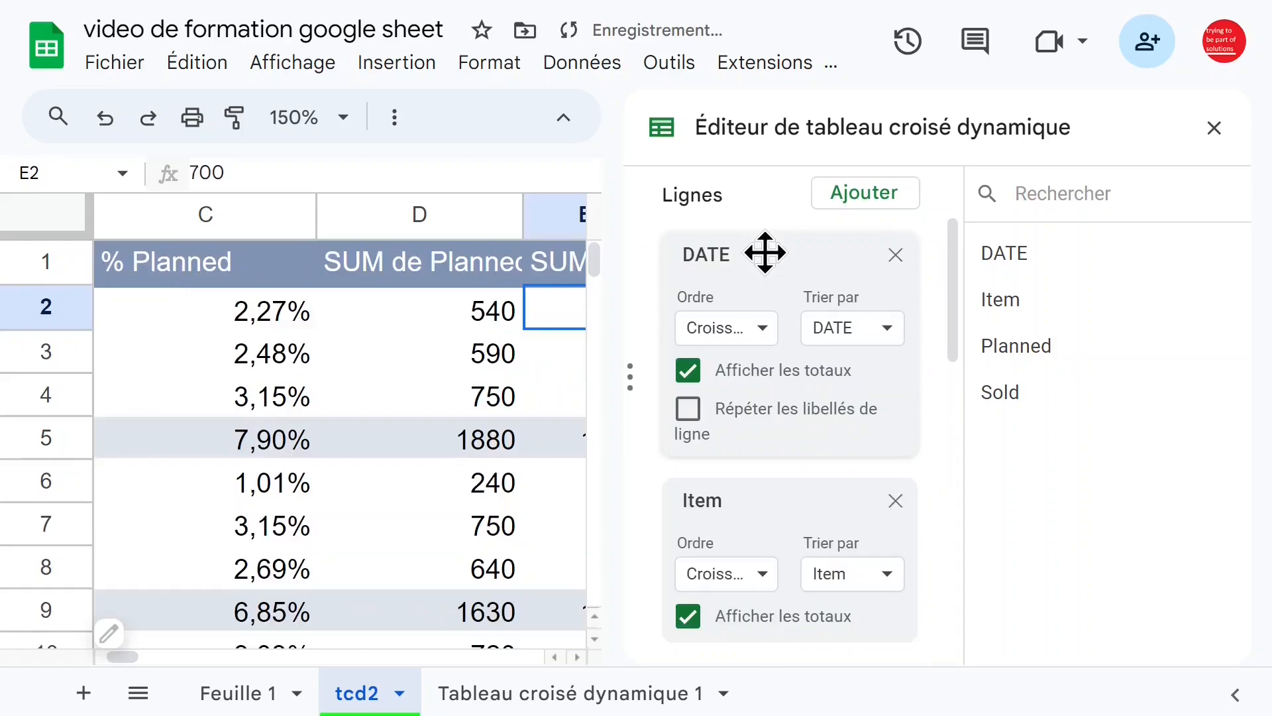
- Move the Item field from the pivot table's rows to its columns and close the pivot table editor
{"action": "left_click_drag", "start_coordinate": [952, 276], "coordinate": [954, 350]}
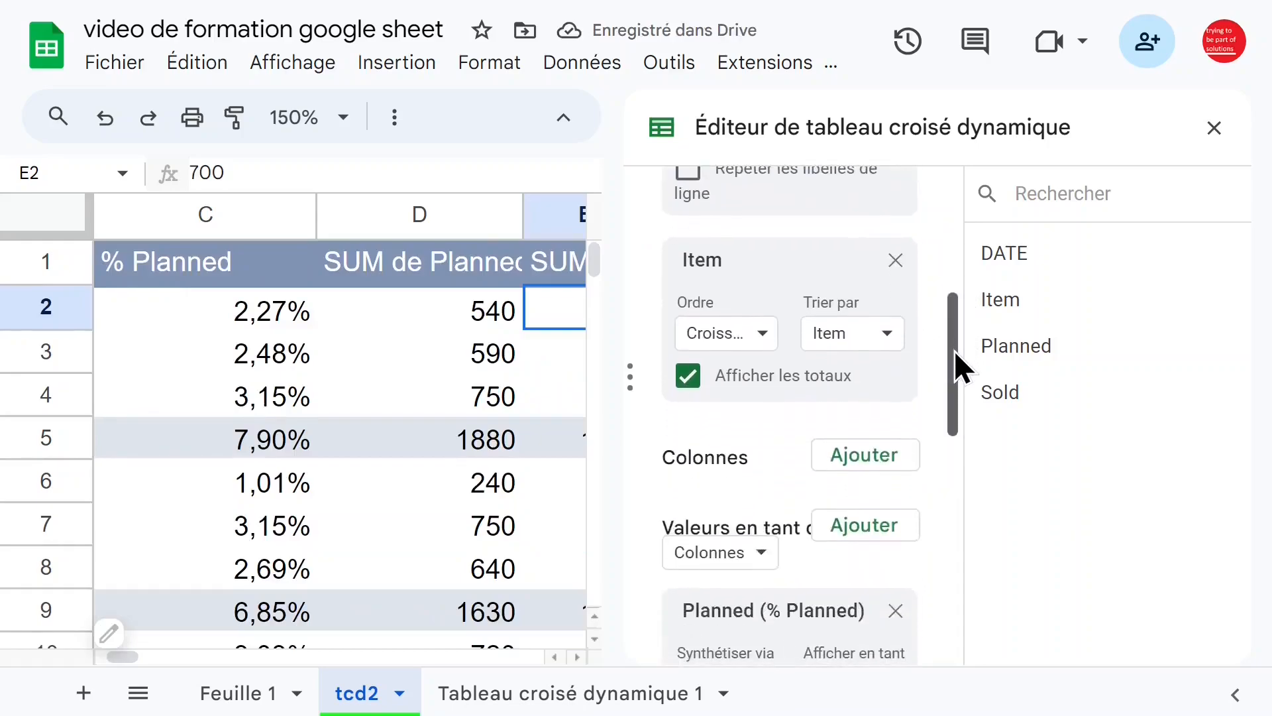
{"action": "left_click_drag", "start_coordinate": [735, 275], "coordinate": [737, 334]}
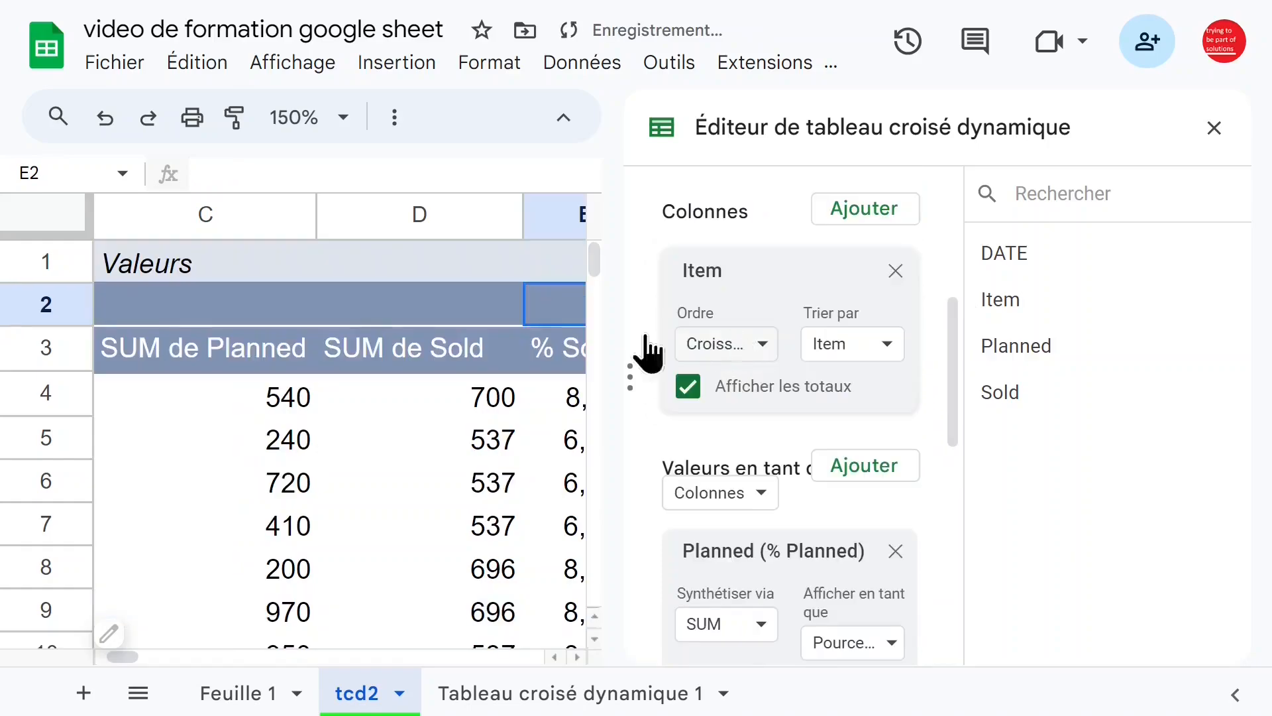
{"action": "left_click", "coordinate": [350, 429]}
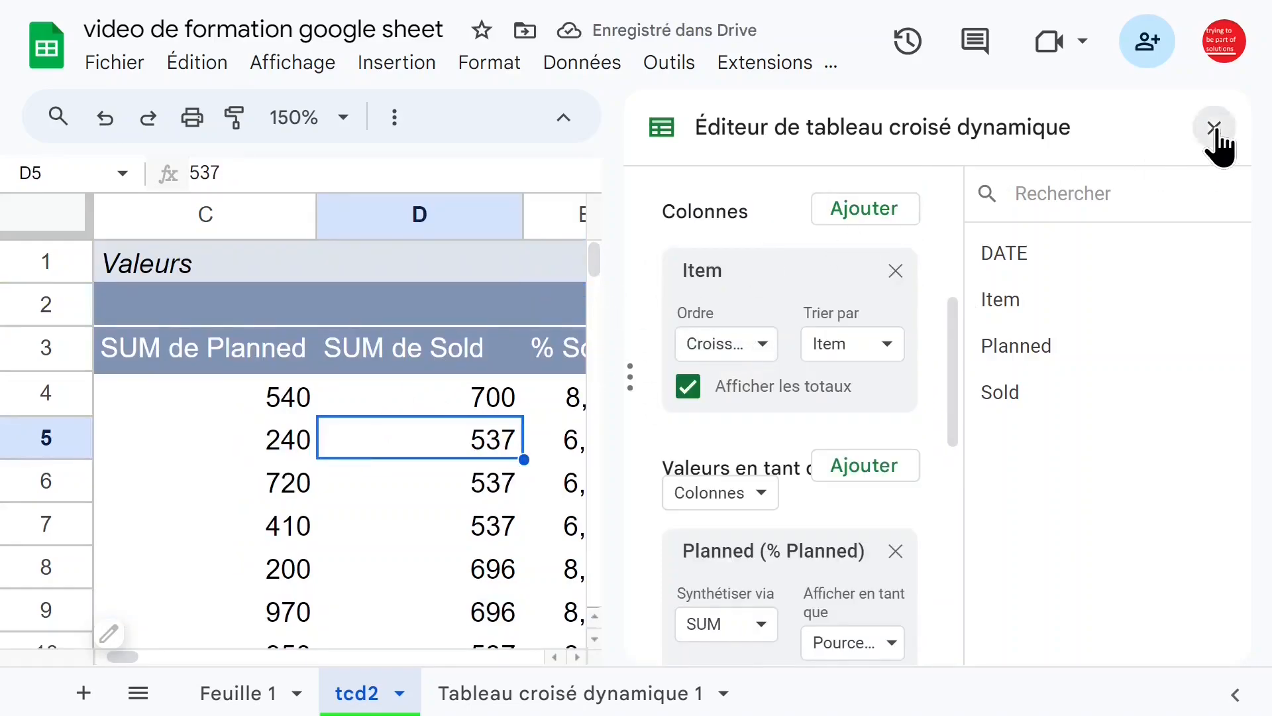
{"action": "left_click", "coordinate": [1214, 128]}
- Examine the Planned and Sold percentages and sums listed per date for each item in the pivot table
{"action": "left_click", "coordinate": [223, 444]}
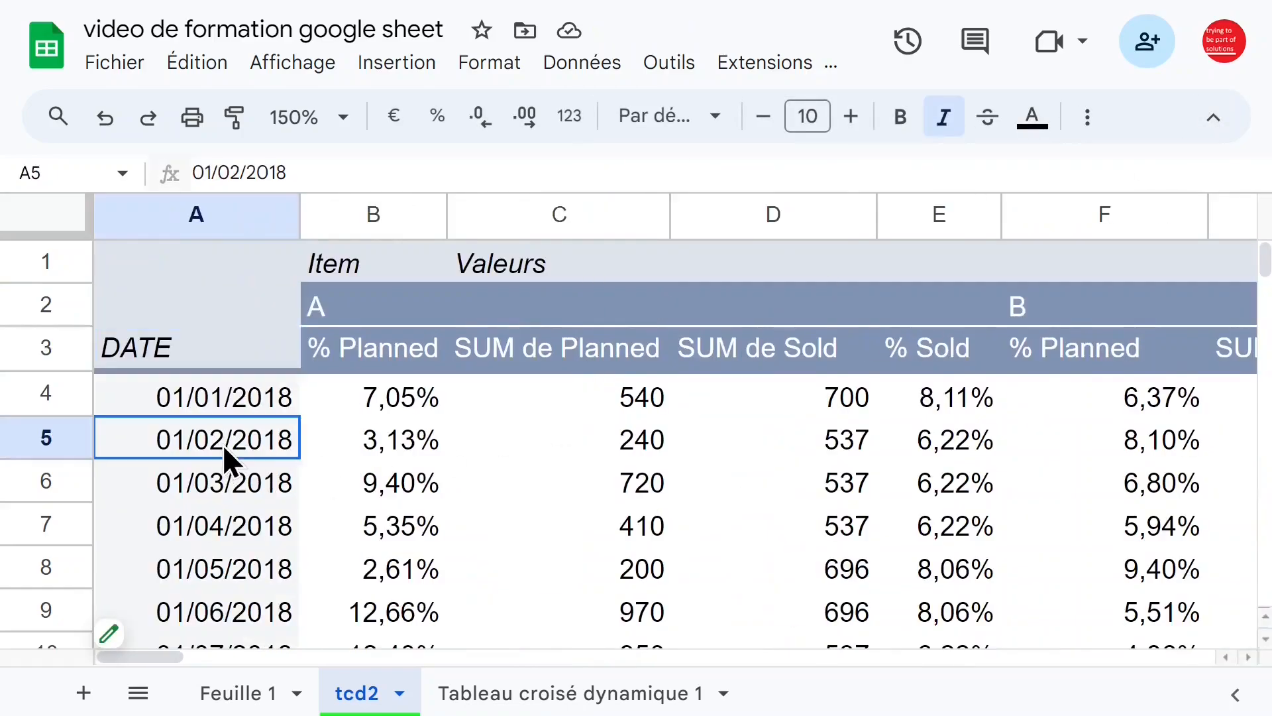
{"action": "left_click", "coordinate": [530, 402]}
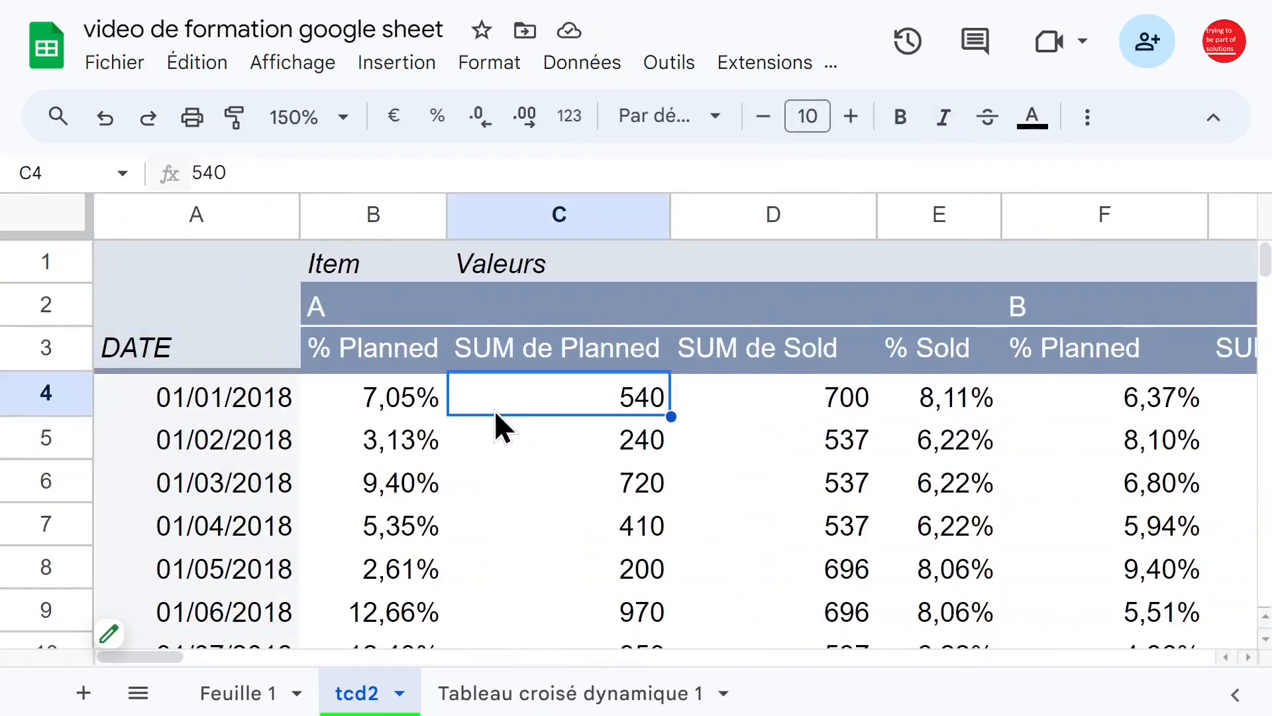
{"action": "left_click", "coordinate": [368, 352]}
{"action": "left_click", "coordinate": [598, 351]}
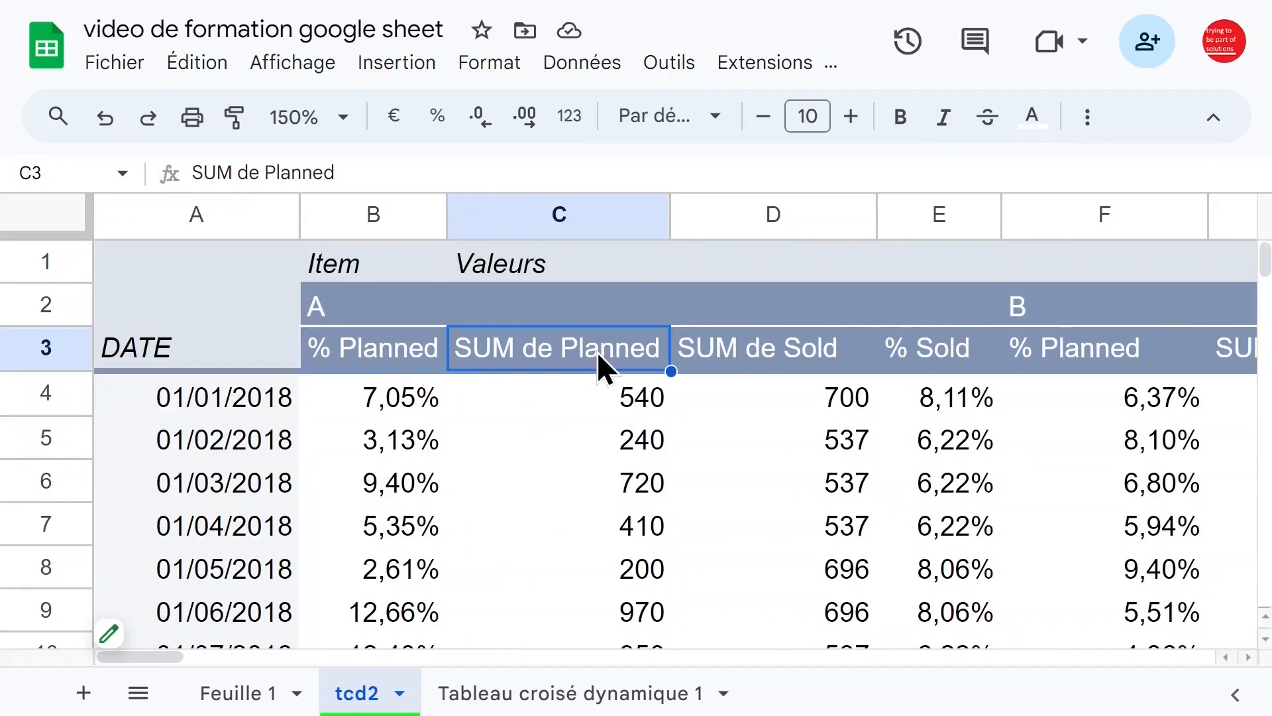
{"action": "left_click", "coordinate": [737, 350]}
{"action": "left_click", "coordinate": [351, 212]}
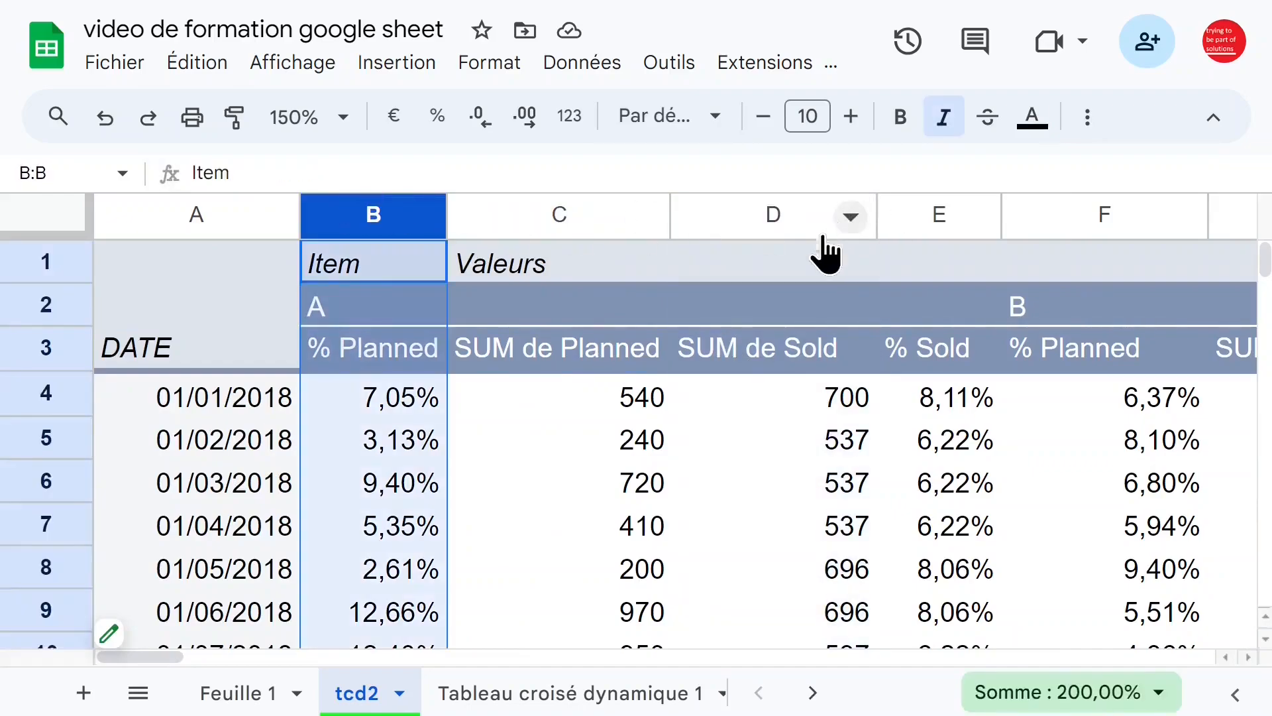
{"action": "left_click", "coordinate": [888, 391]}
{"action": "scroll", "coordinate": [713, 408], "scroll_direction": "down", "scroll_amount": 2}
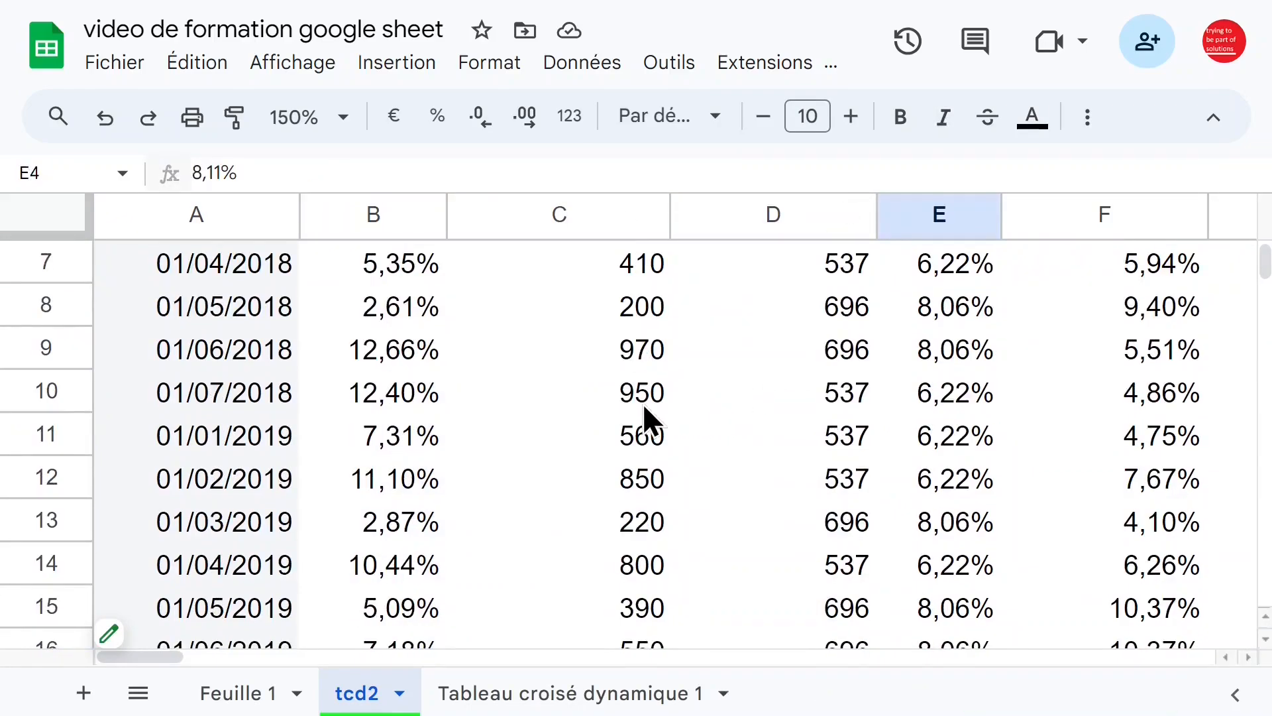
{"action": "scroll", "coordinate": [652, 403], "scroll_direction": "up", "scroll_amount": 1}
- Group the pivot table's DATE rows by year (Année)
{"action": "left_click", "coordinate": [217, 469]}
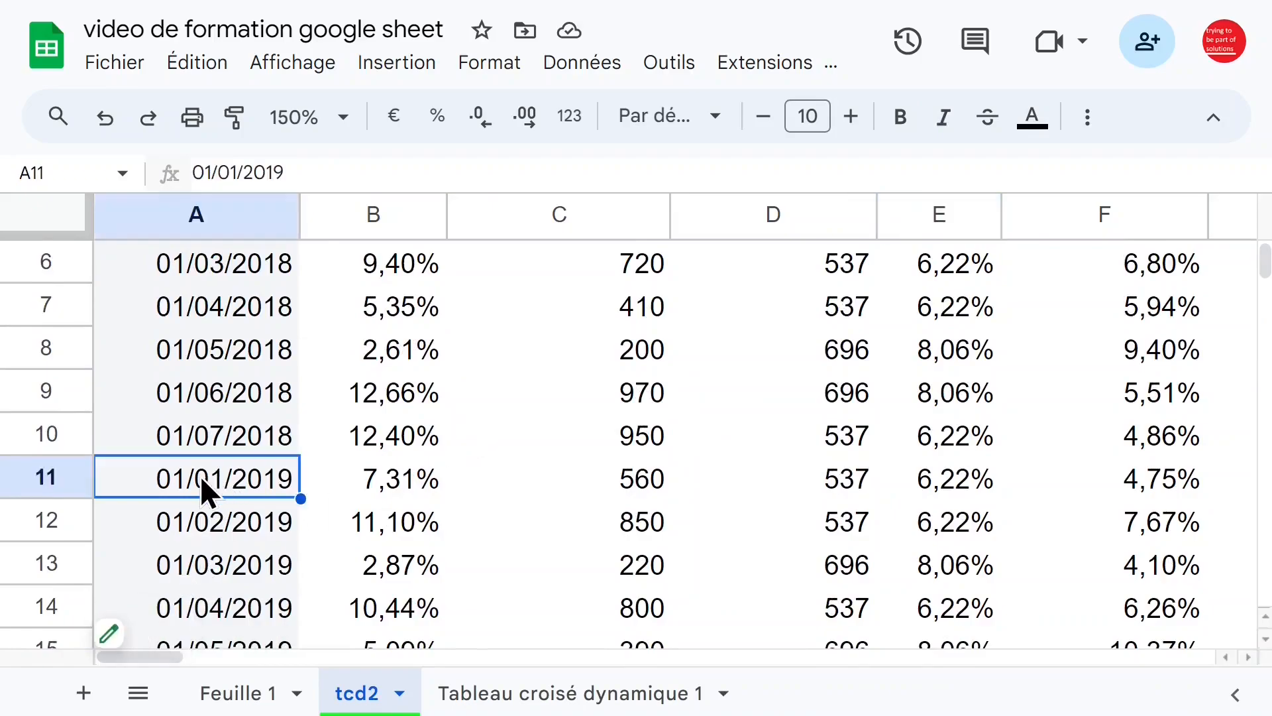
{"action": "right_click", "coordinate": [200, 477]}
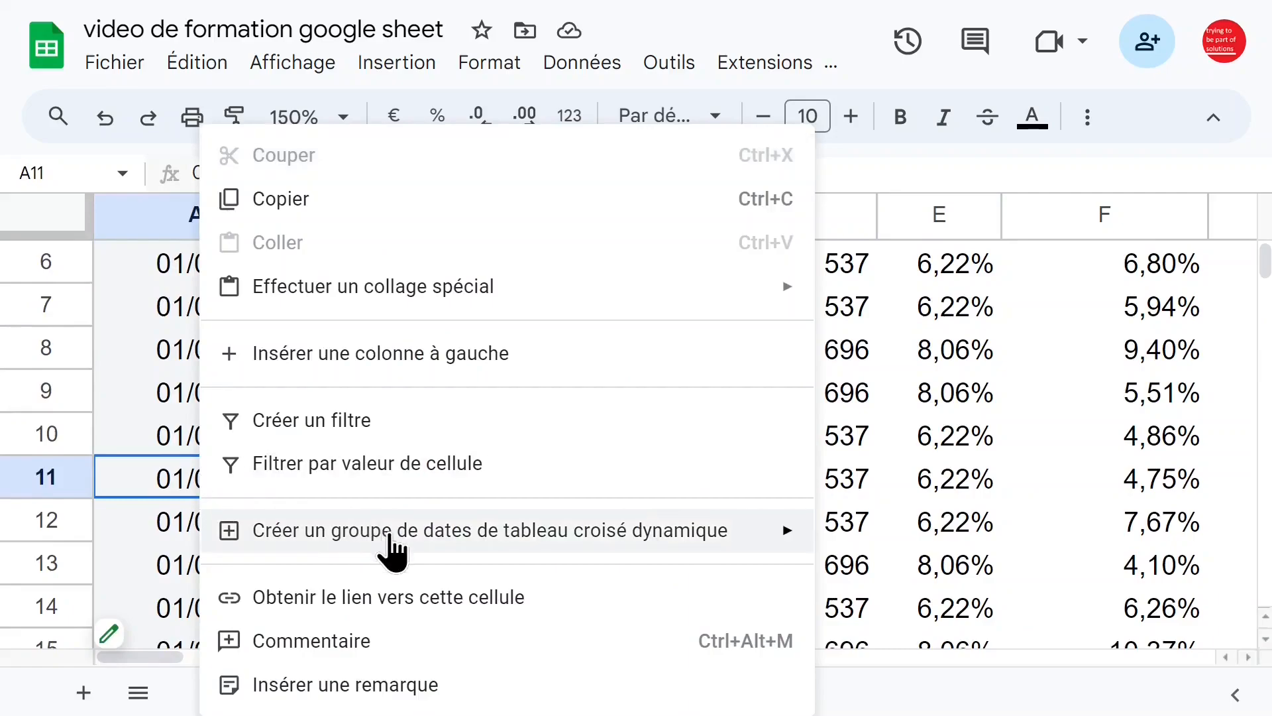
{"action": "mouse_move", "coordinate": [390, 535]}
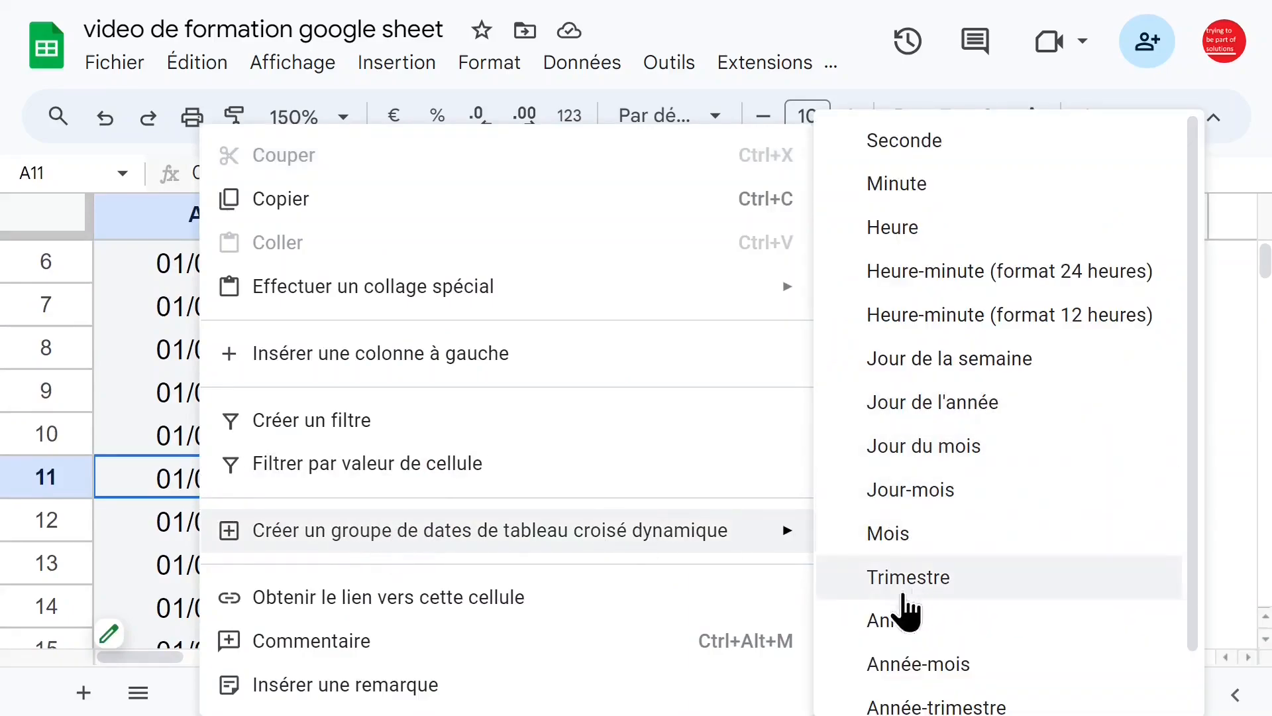
{"action": "left_click", "coordinate": [896, 623]}
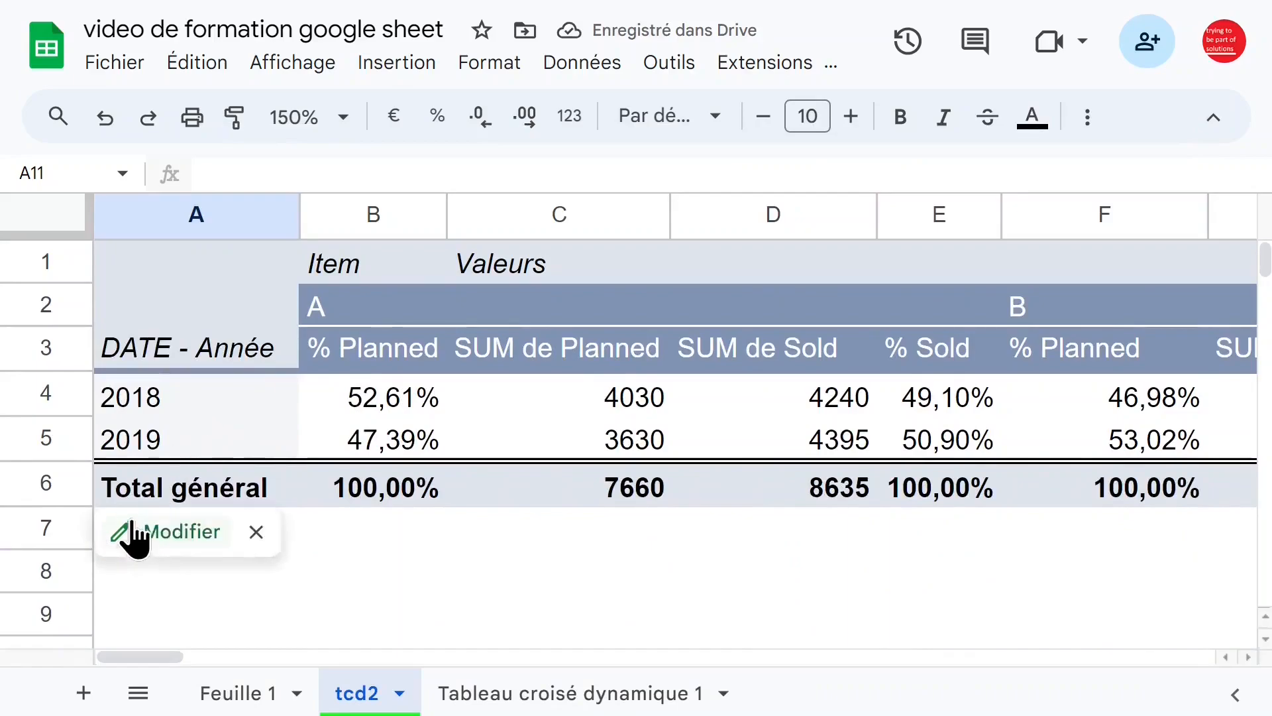
- Ungroup the pivot table's yearly DATE rows and regroup them by year and month (Année-mois)
{"action": "left_click", "coordinate": [150, 400]}
{"action": "right_click", "coordinate": [149, 399]}
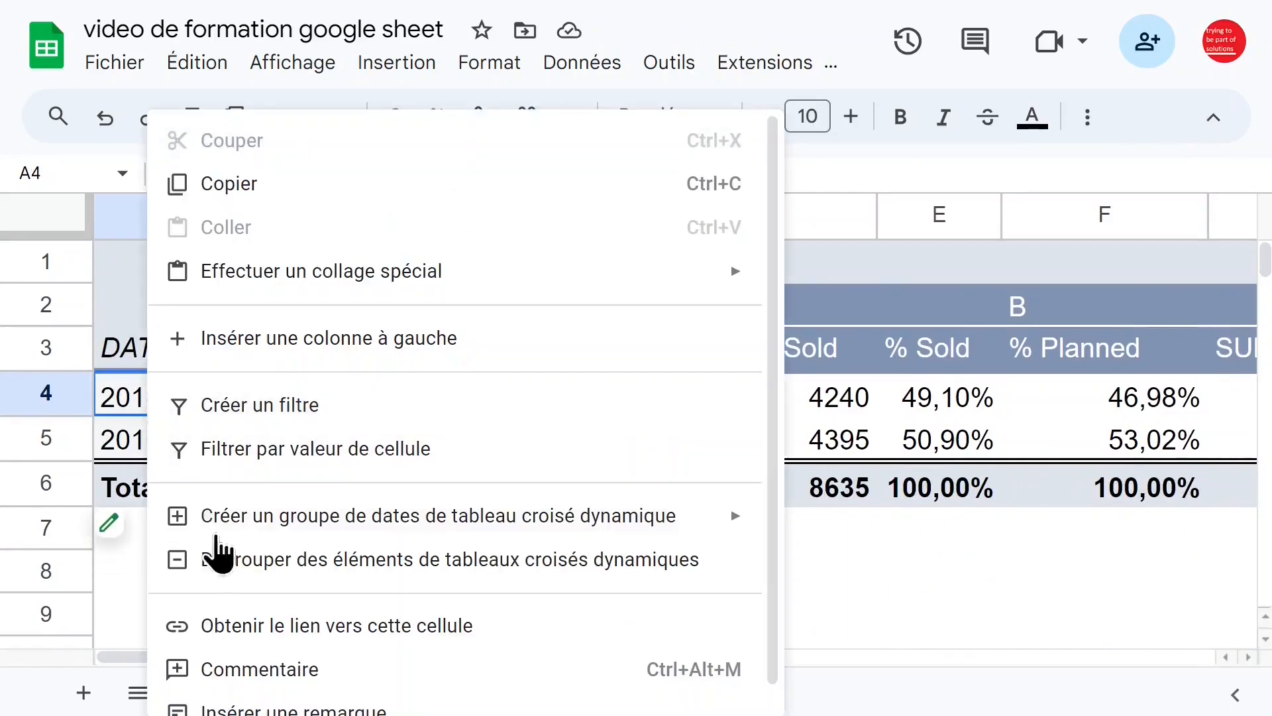
{"action": "left_click", "coordinate": [257, 564]}
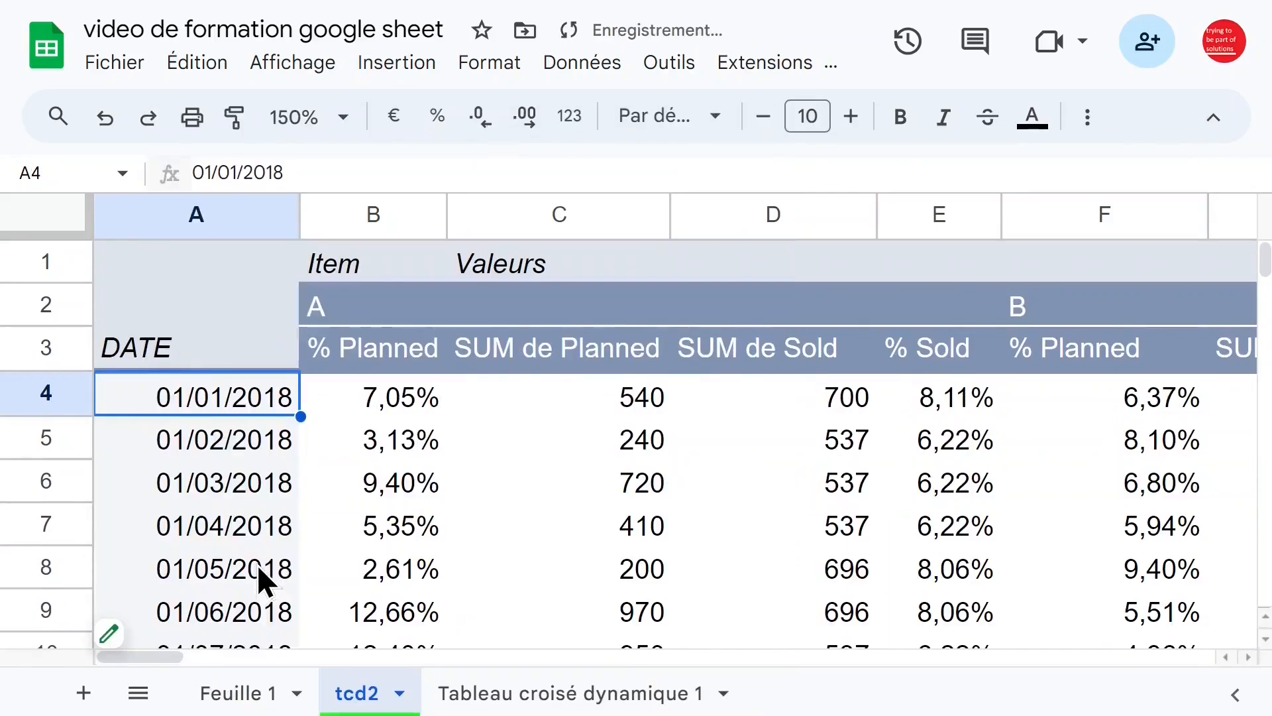
{"action": "right_click", "coordinate": [194, 397]}
{"action": "mouse_move", "coordinate": [270, 530]}
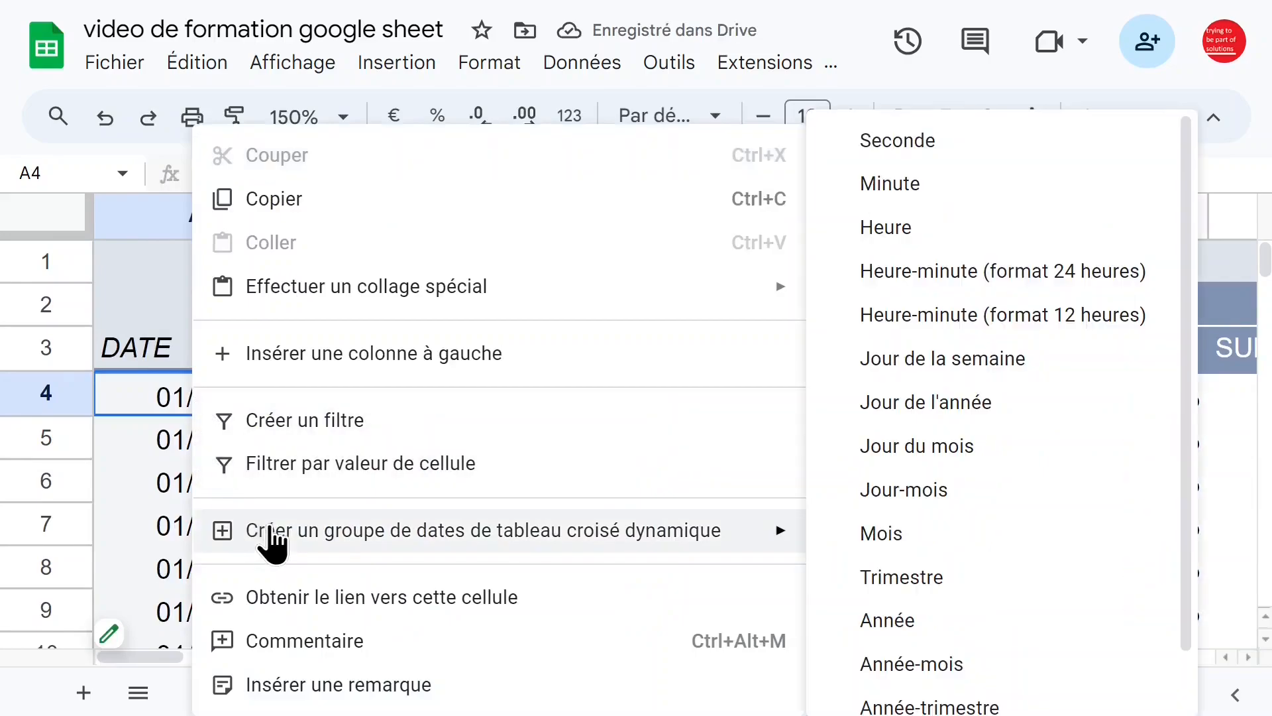
{"action": "left_click", "coordinate": [950, 597]}
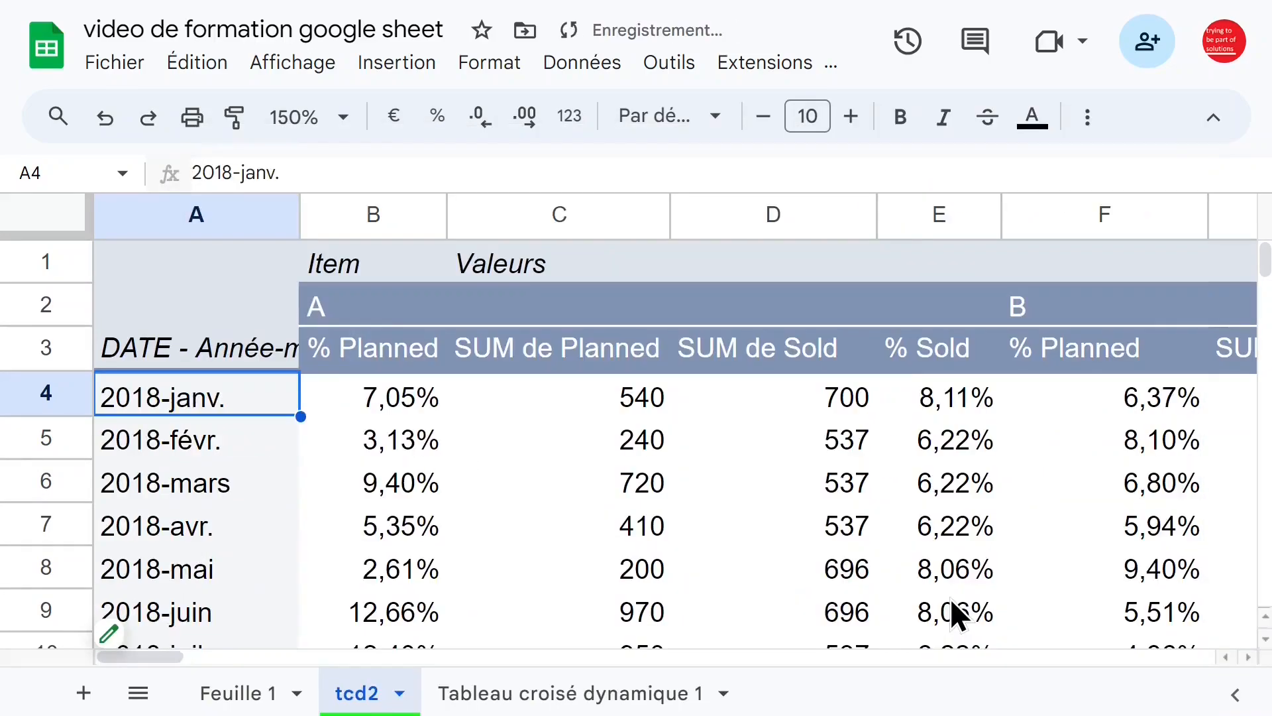
{"action": "scroll", "coordinate": [466, 433], "scroll_direction": "down", "scroll_amount": 2}
{"action": "scroll", "coordinate": [467, 435], "scroll_direction": "down", "scroll_amount": 5}
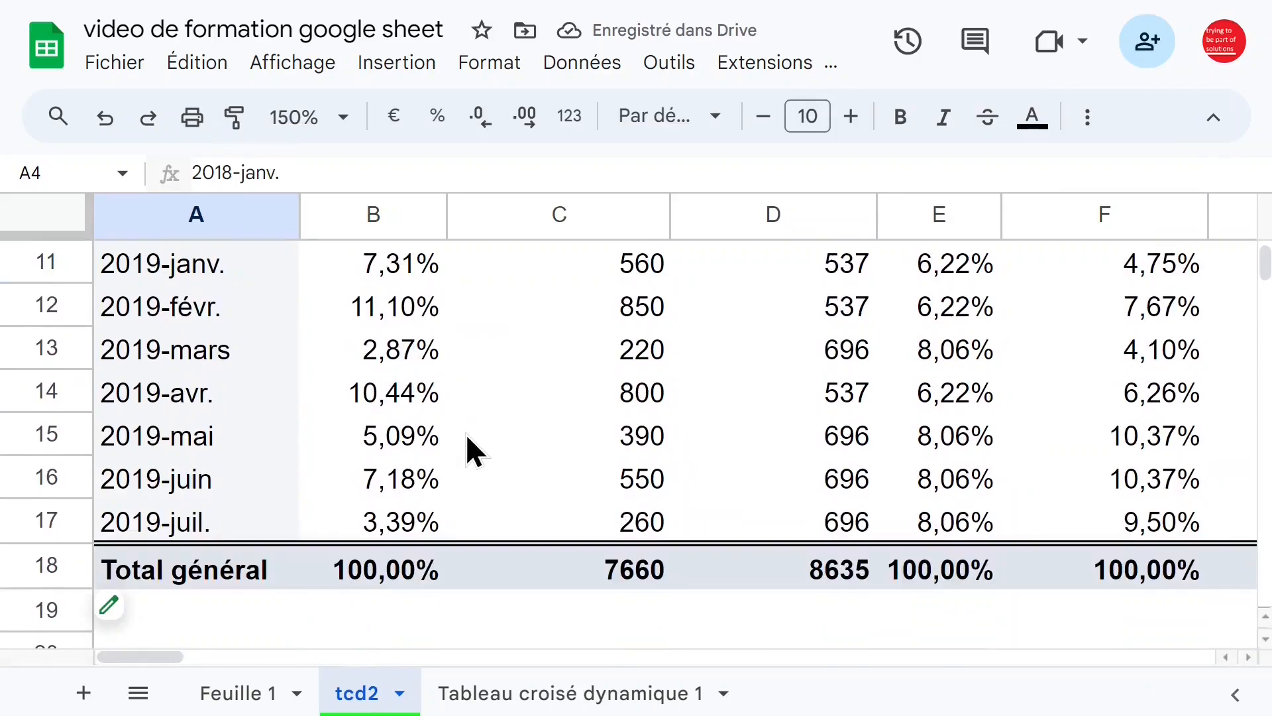
- Ungroup the year-month DATE rows and regroup them by year and quarter (Année-trimestre)
{"action": "scroll", "coordinate": [467, 435], "scroll_direction": "up", "scroll_amount": 6}
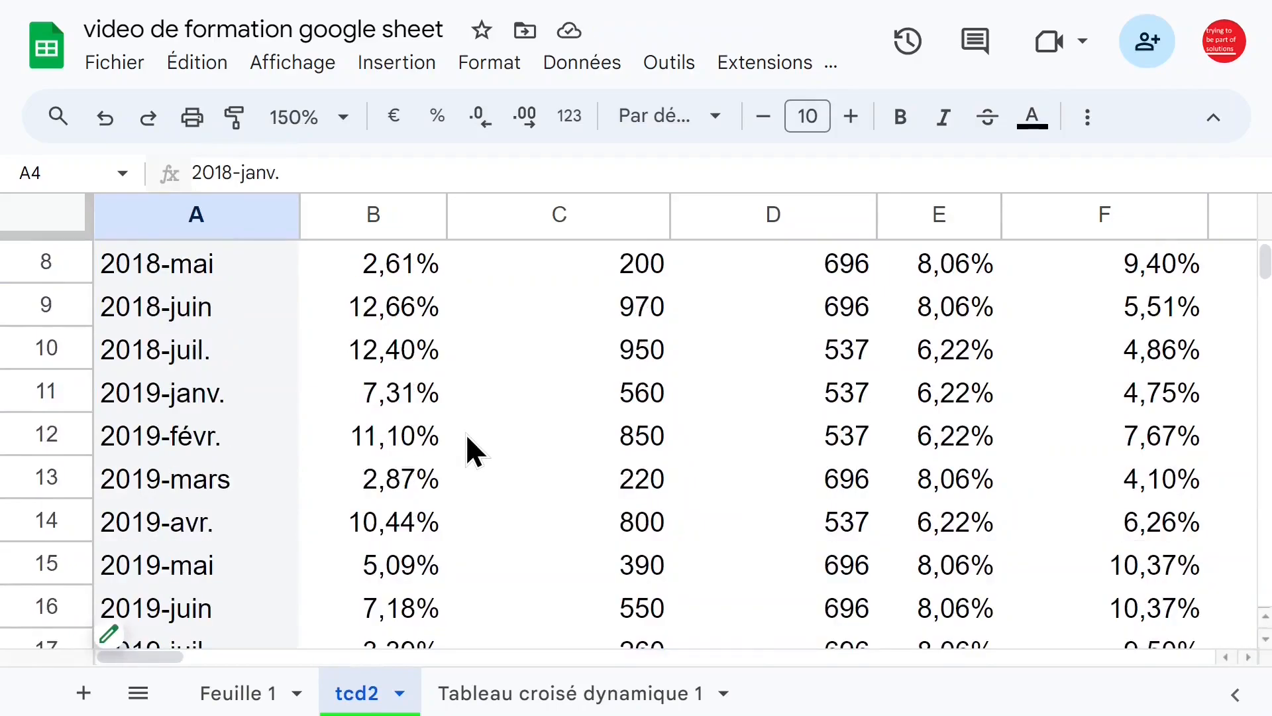
{"action": "right_click", "coordinate": [132, 354]}
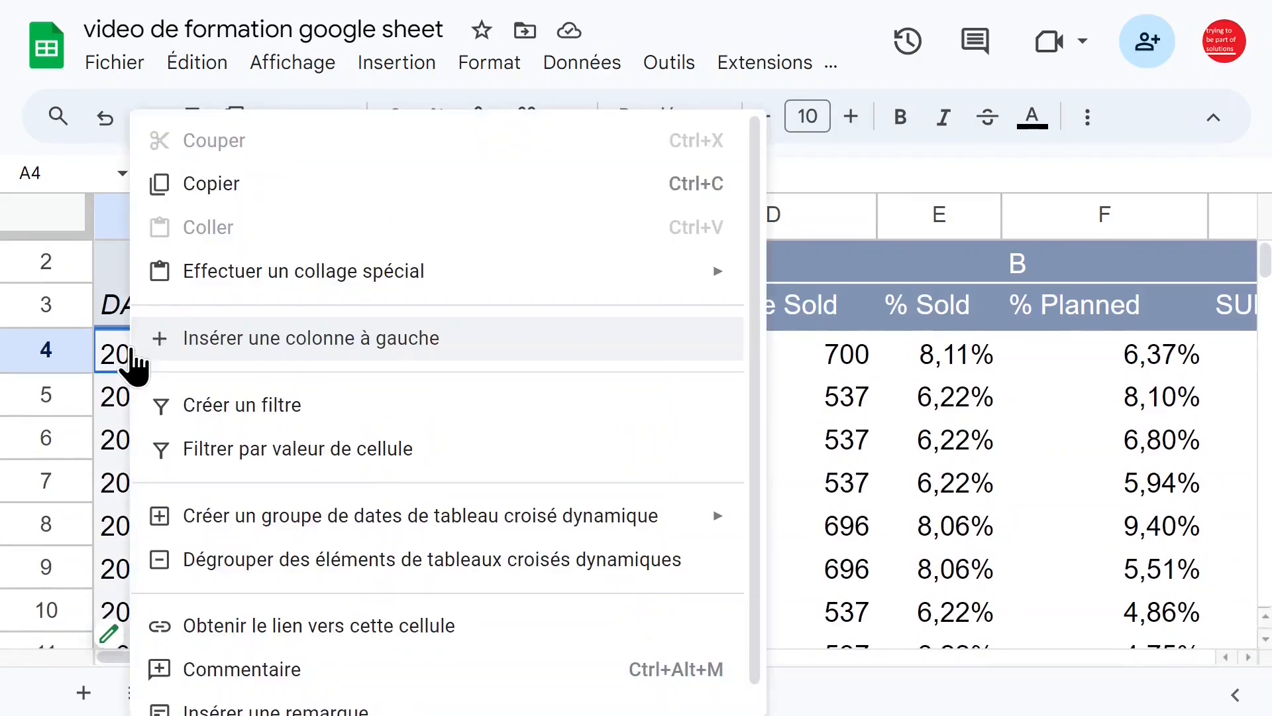
{"action": "left_click", "coordinate": [292, 562]}
{"action": "right_click", "coordinate": [184, 363]}
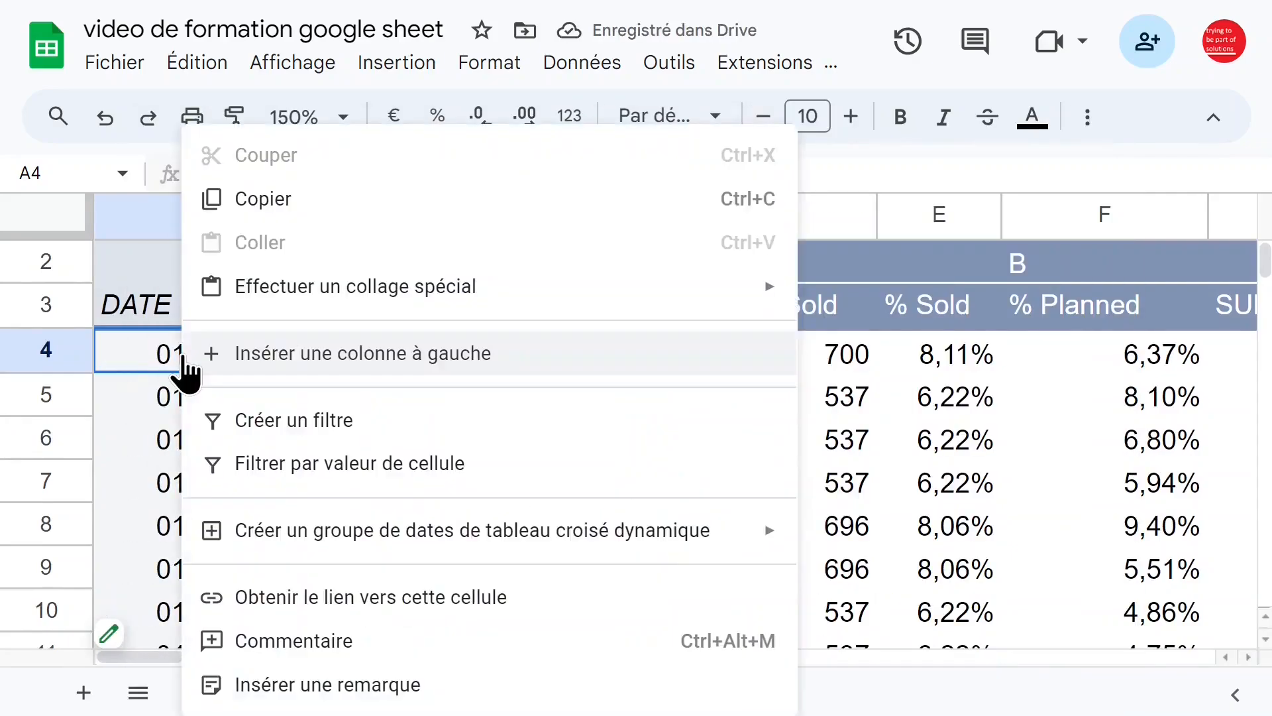
{"action": "mouse_move", "coordinate": [391, 552]}
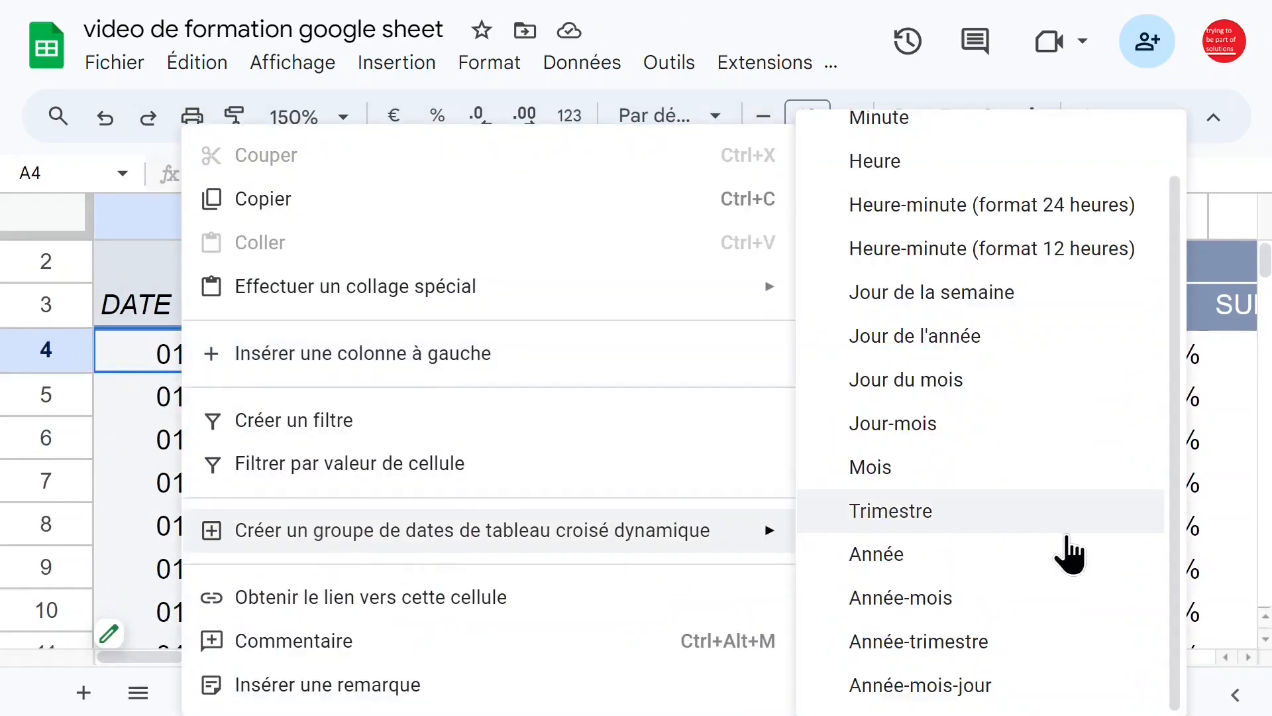
{"action": "left_click", "coordinate": [969, 641]}
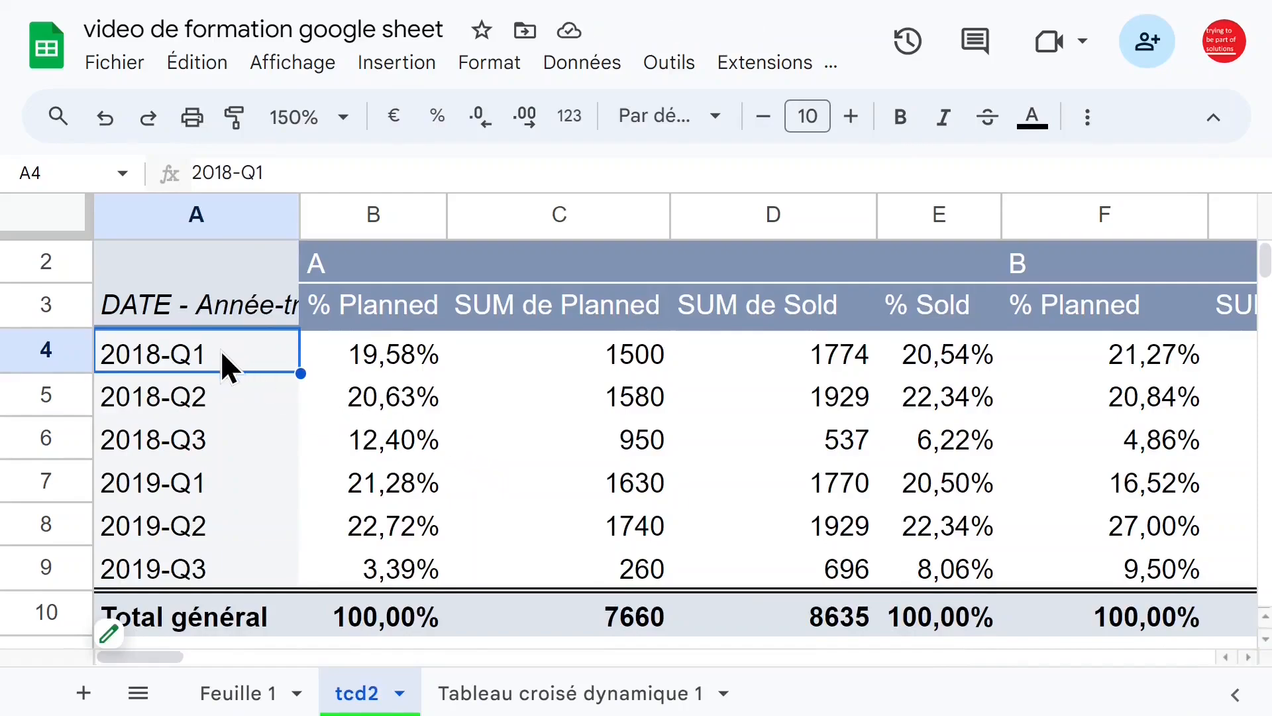
- Move the quarterly DATE field to the pivot table's columns, place Item in its rows, and close the pivot table editor
{"action": "left_click", "coordinate": [141, 650]}
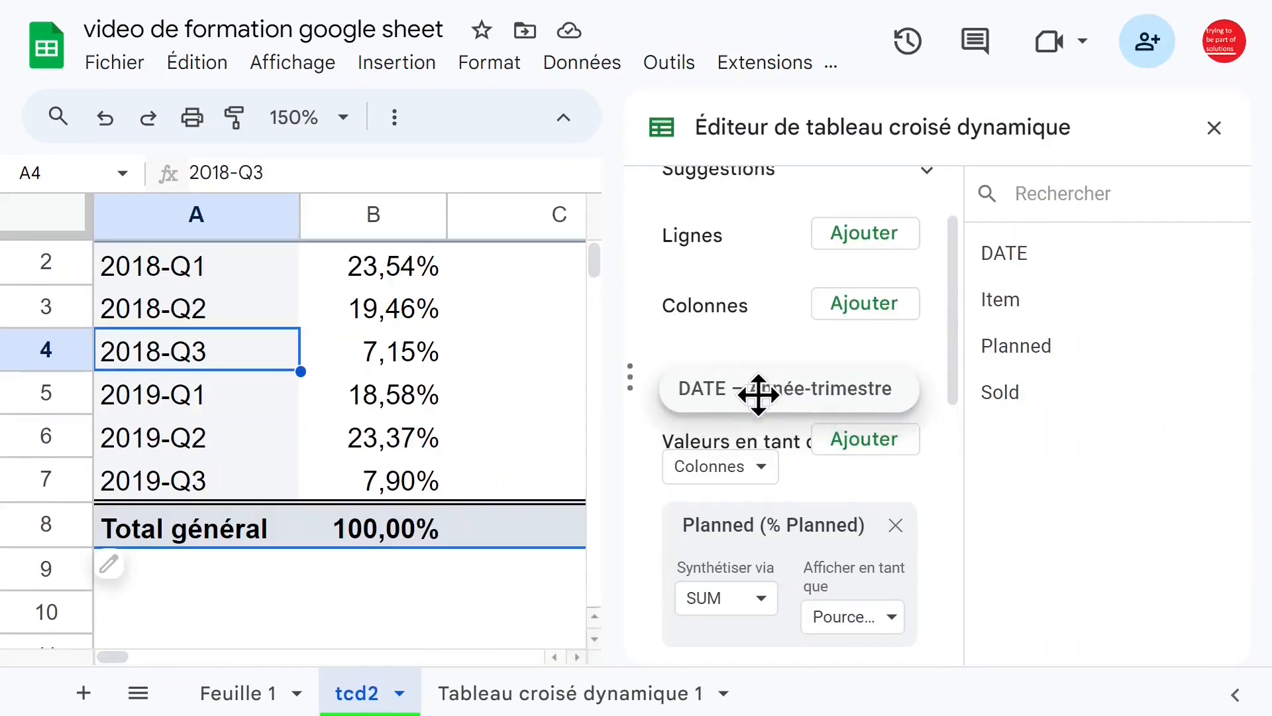
{"action": "left_click_drag", "start_coordinate": [758, 396], "coordinate": [744, 386]}
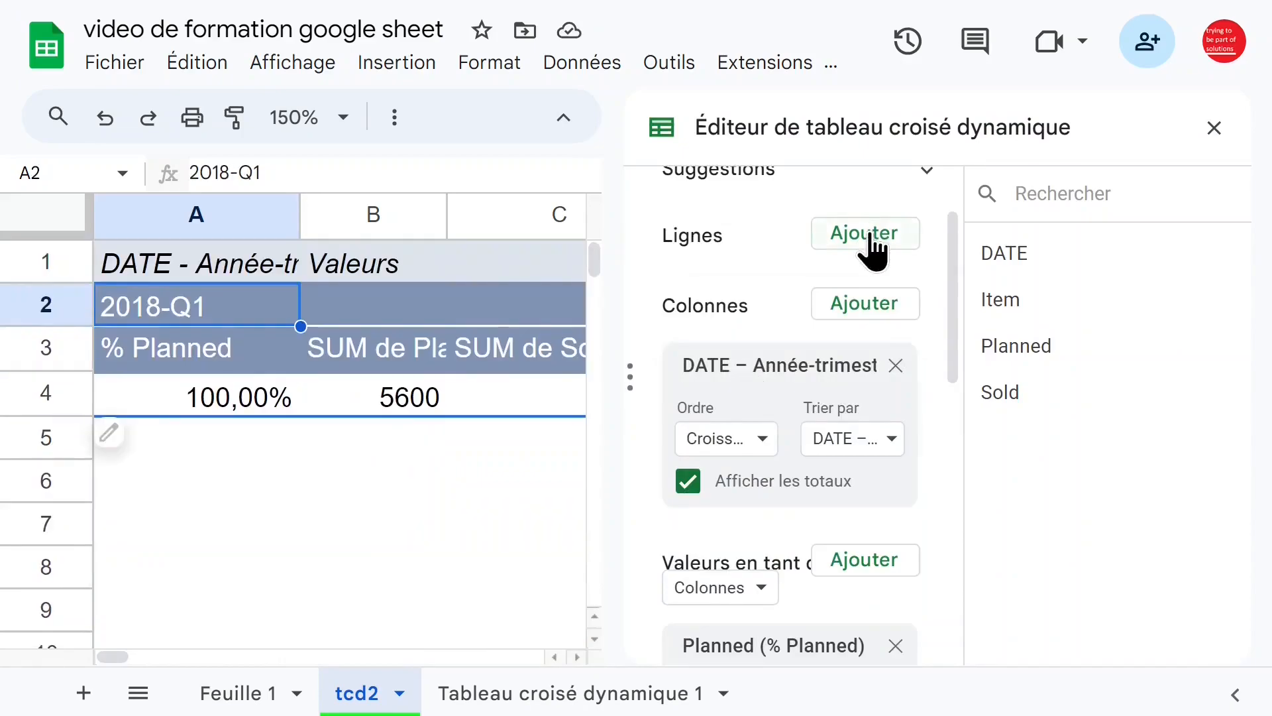
{"action": "left_click", "coordinate": [873, 251]}
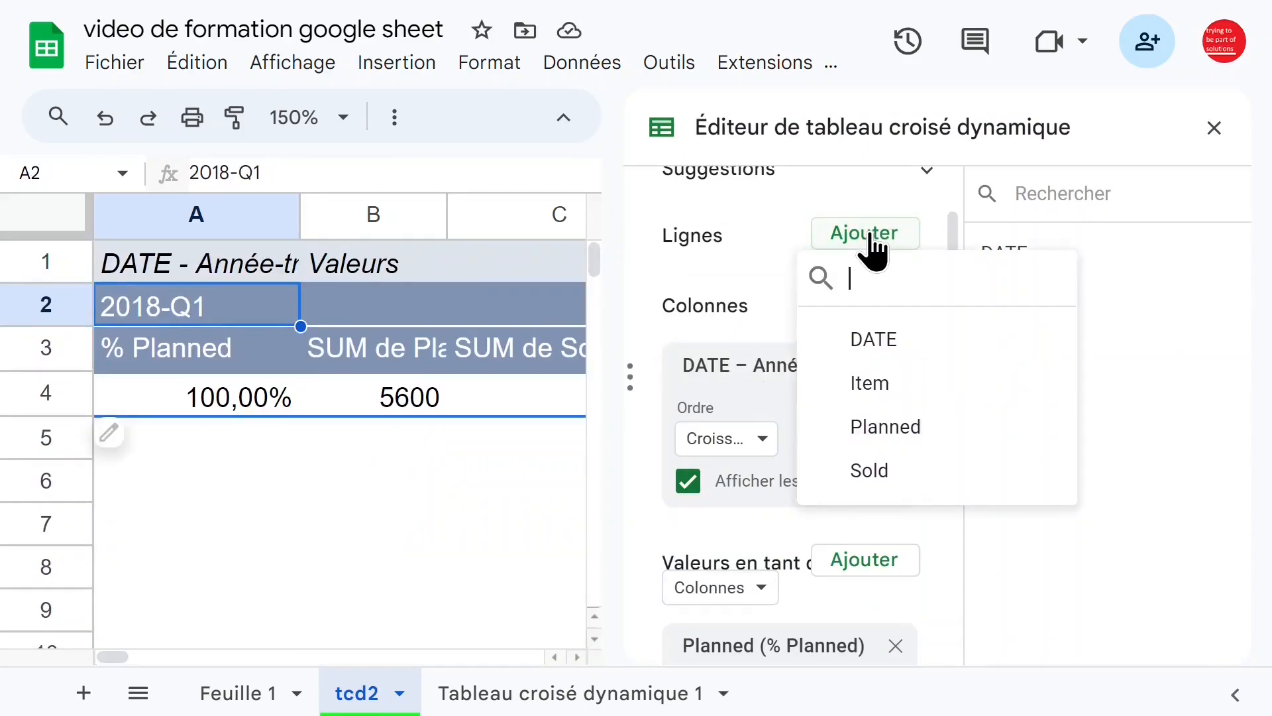
{"action": "left_click", "coordinate": [870, 389]}
{"action": "left_click", "coordinate": [1214, 128]}
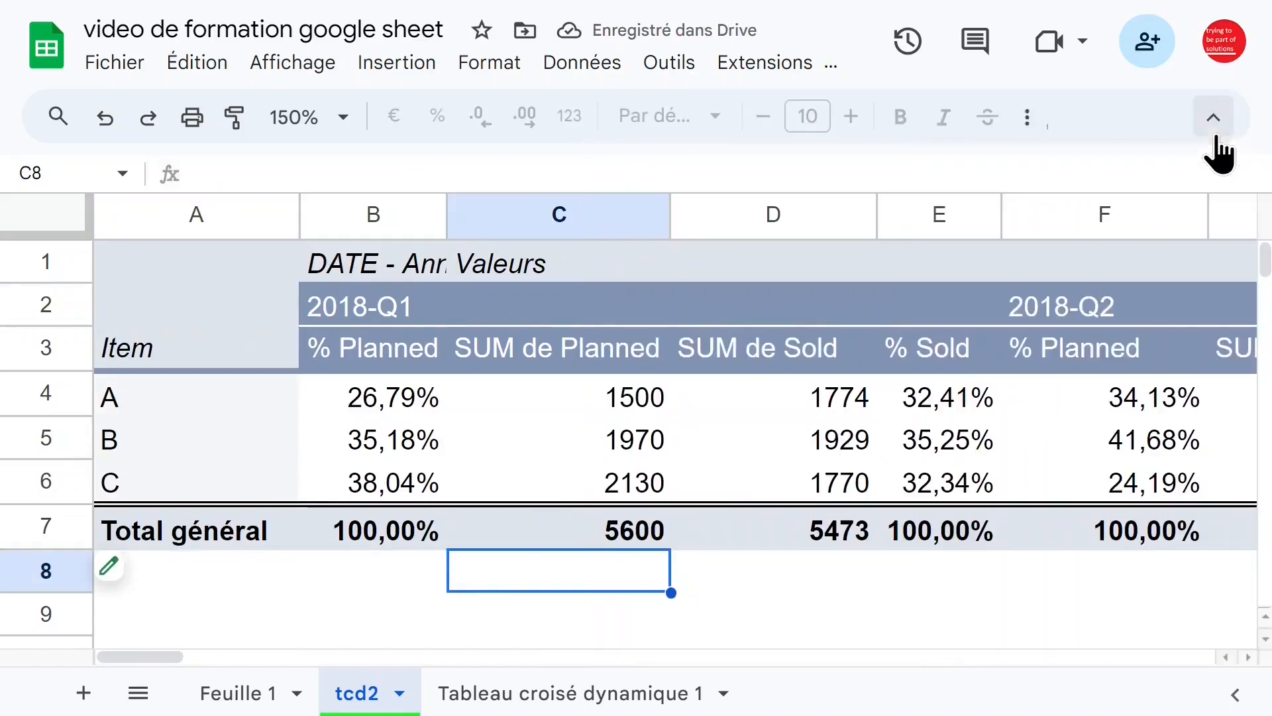
{"action": "left_click", "coordinate": [471, 312]}
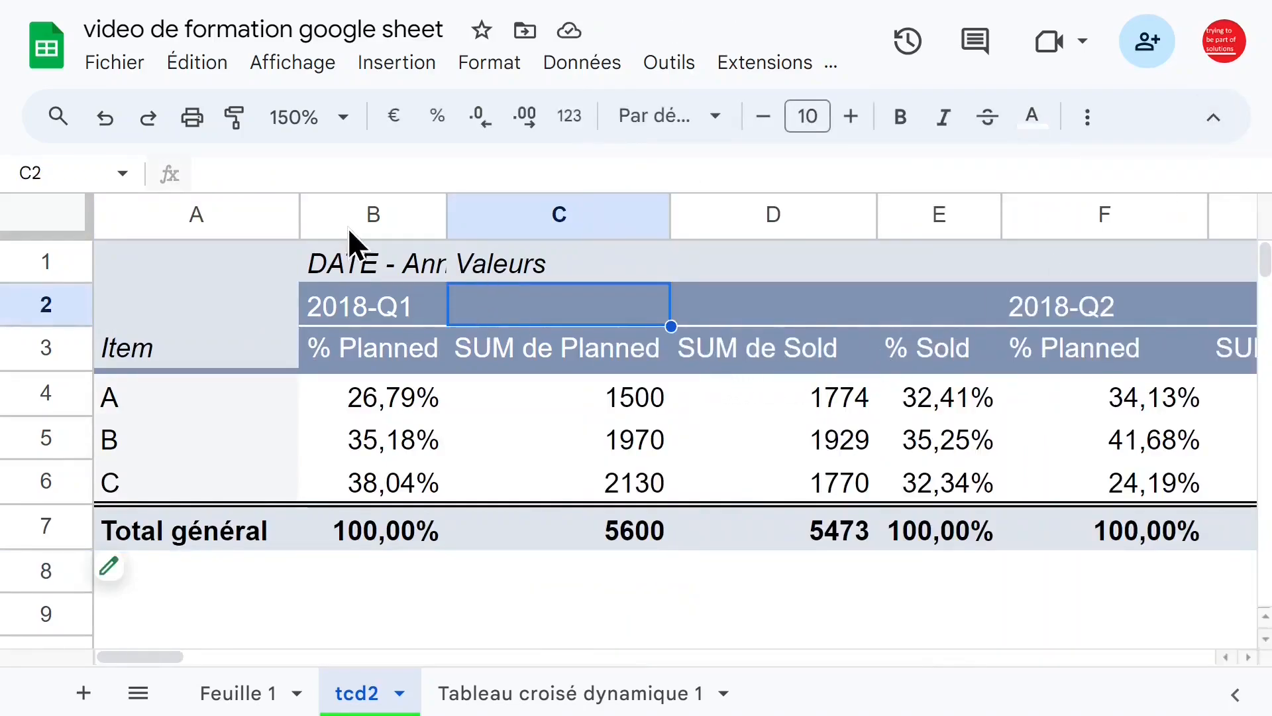
{"action": "left_click", "coordinate": [350, 225]}
{"action": "left_click", "coordinate": [748, 224]}
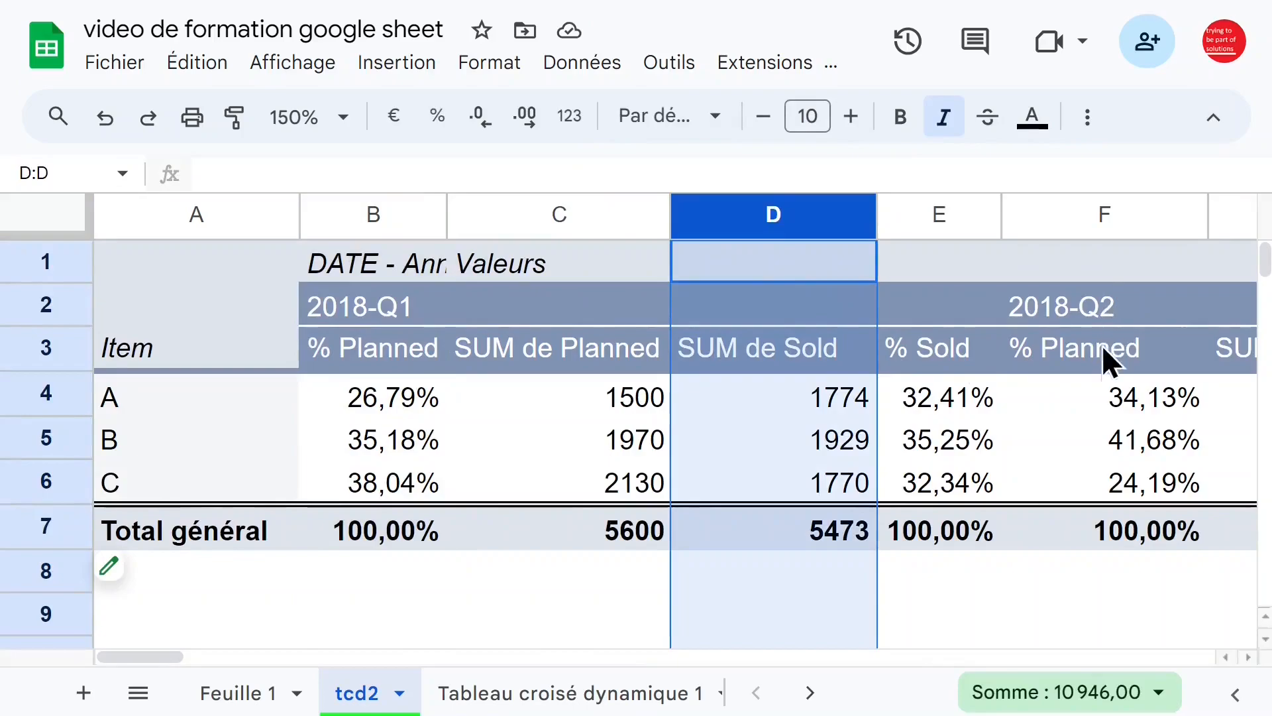
{"action": "left_click", "coordinate": [1063, 401]}
- Turn off the totals for the Item rows and the quarterly DATE columns in the pivot table editor
{"action": "left_click", "coordinate": [164, 570]}
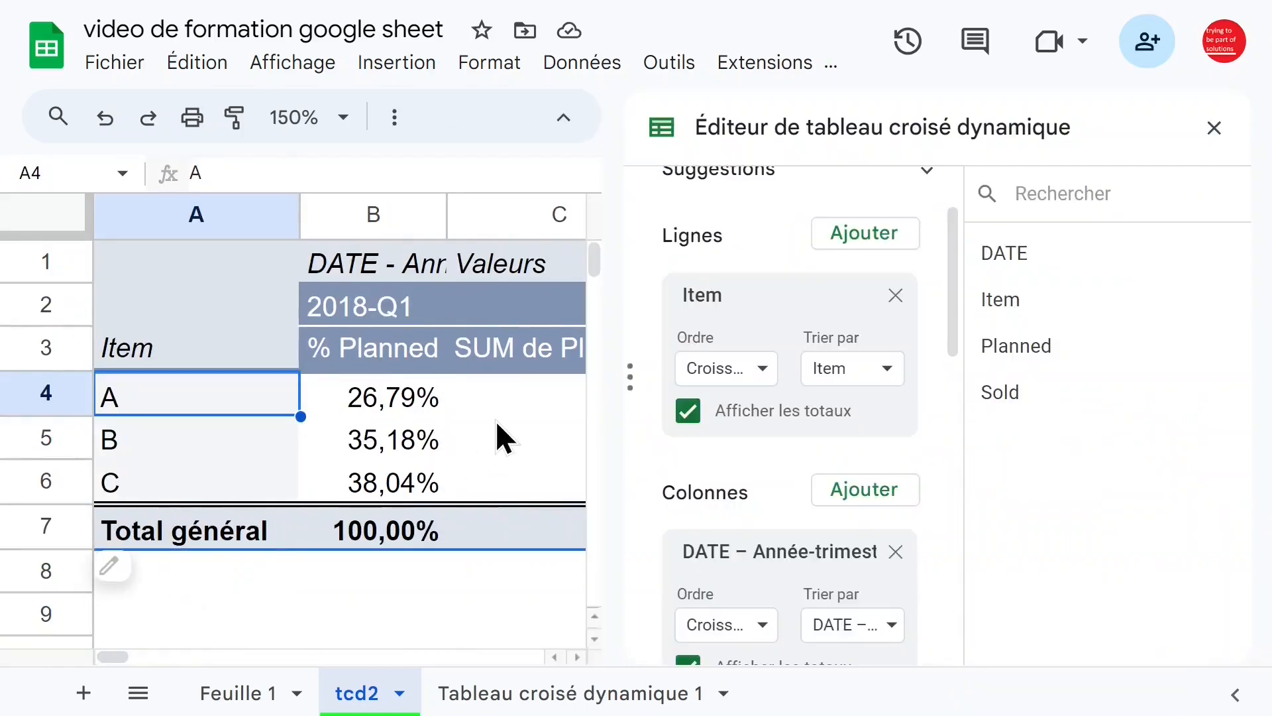
{"action": "left_click", "coordinate": [688, 410]}
{"action": "scroll", "coordinate": [756, 535], "scroll_direction": "down", "scroll_amount": 3}
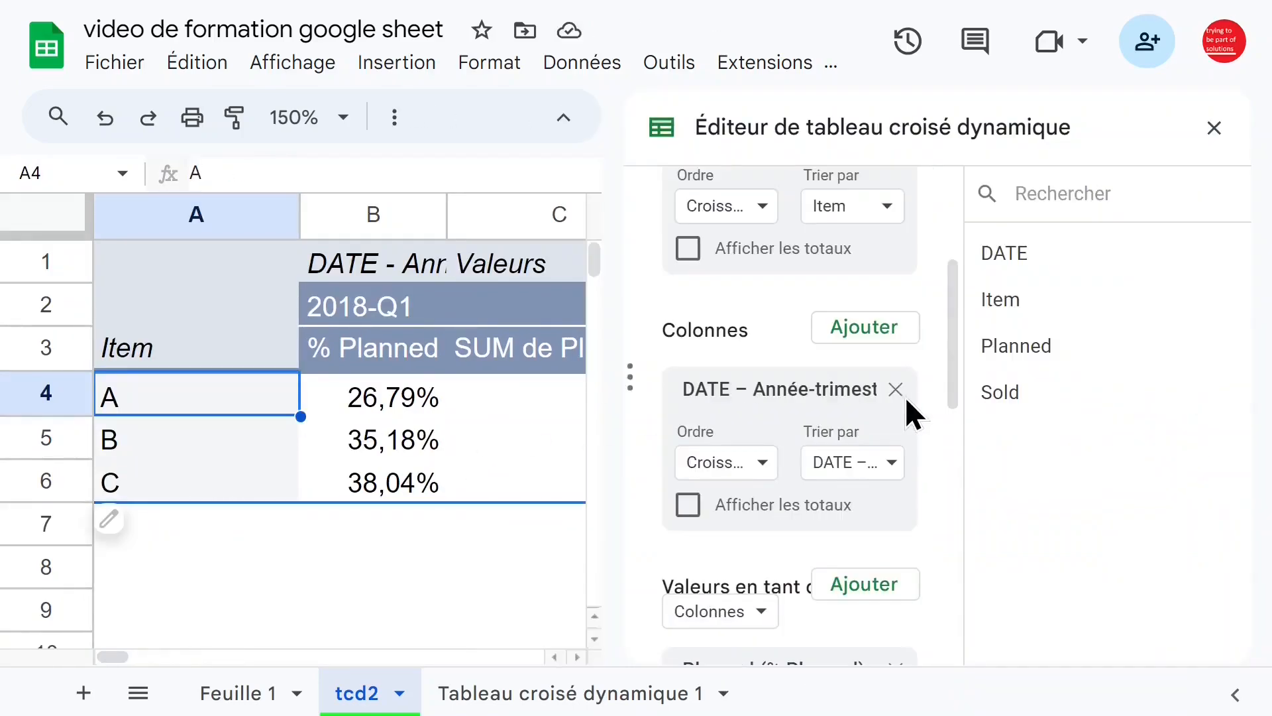
- Remove all row, column and value fields from the pivot table, and add Item as its row field
{"action": "left_click", "coordinate": [896, 390]}
{"action": "left_click", "coordinate": [898, 278]}
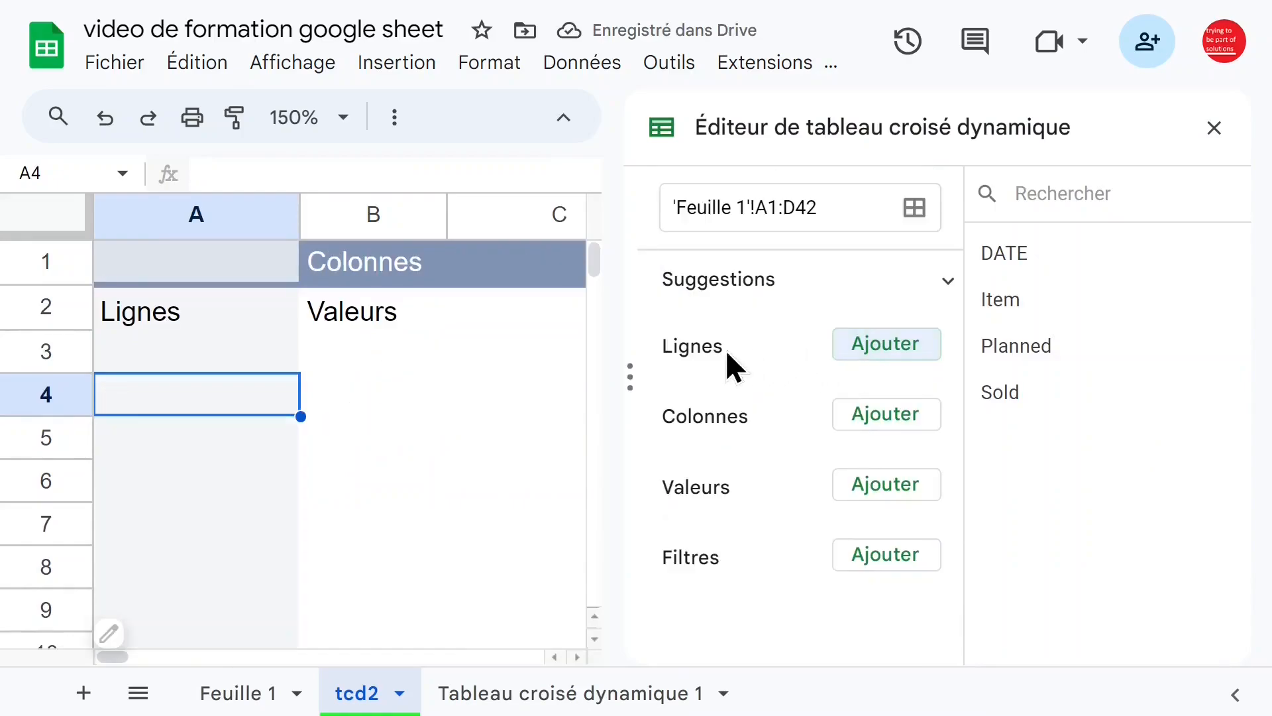
{"action": "left_click", "coordinate": [873, 358]}
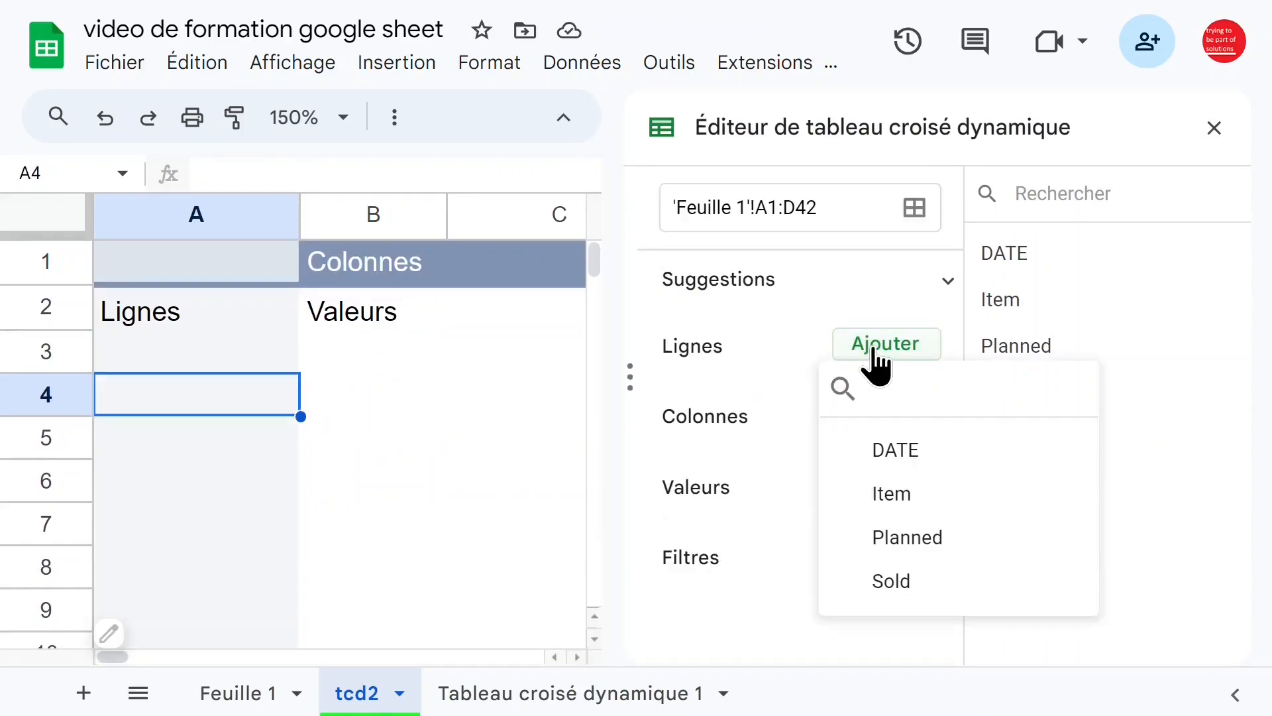
{"action": "left_click", "coordinate": [914, 504]}
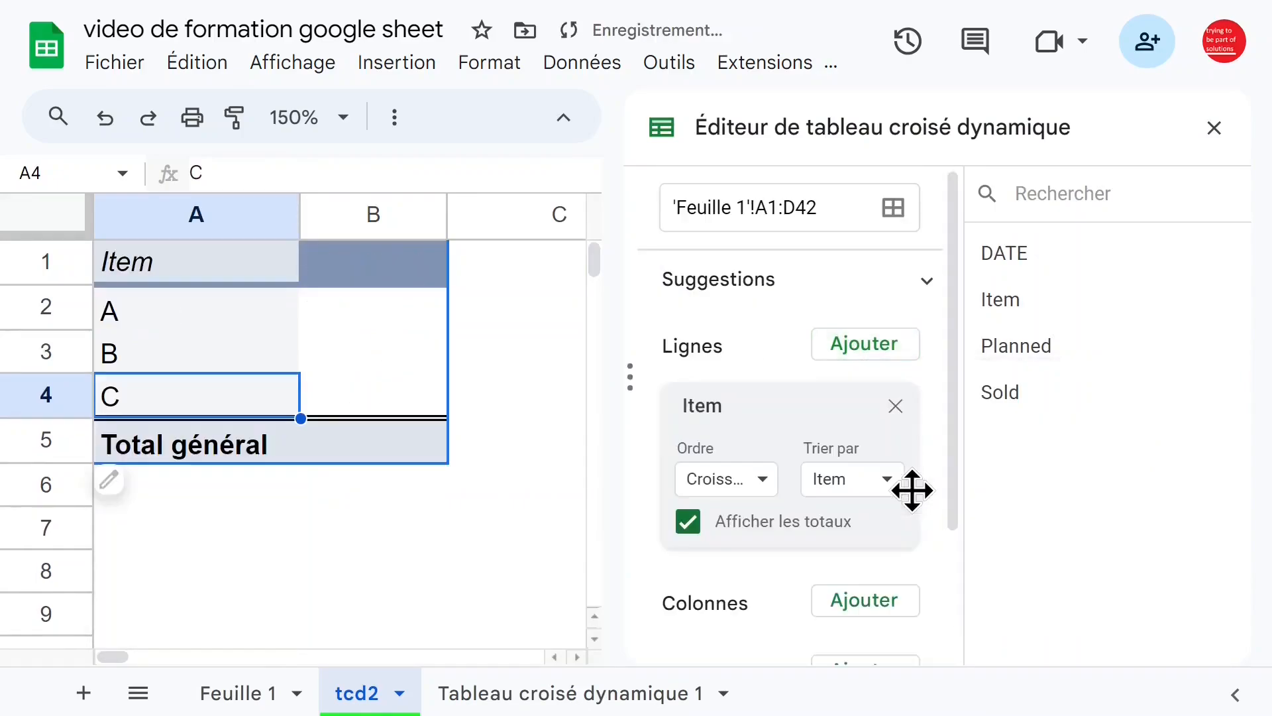
- Add Planned and Sold as pivot table values summarised by SUM and close the pivot table editor
{"action": "left_click_drag", "start_coordinate": [951, 310], "coordinate": [944, 440]}
{"action": "left_click", "coordinate": [865, 502]}
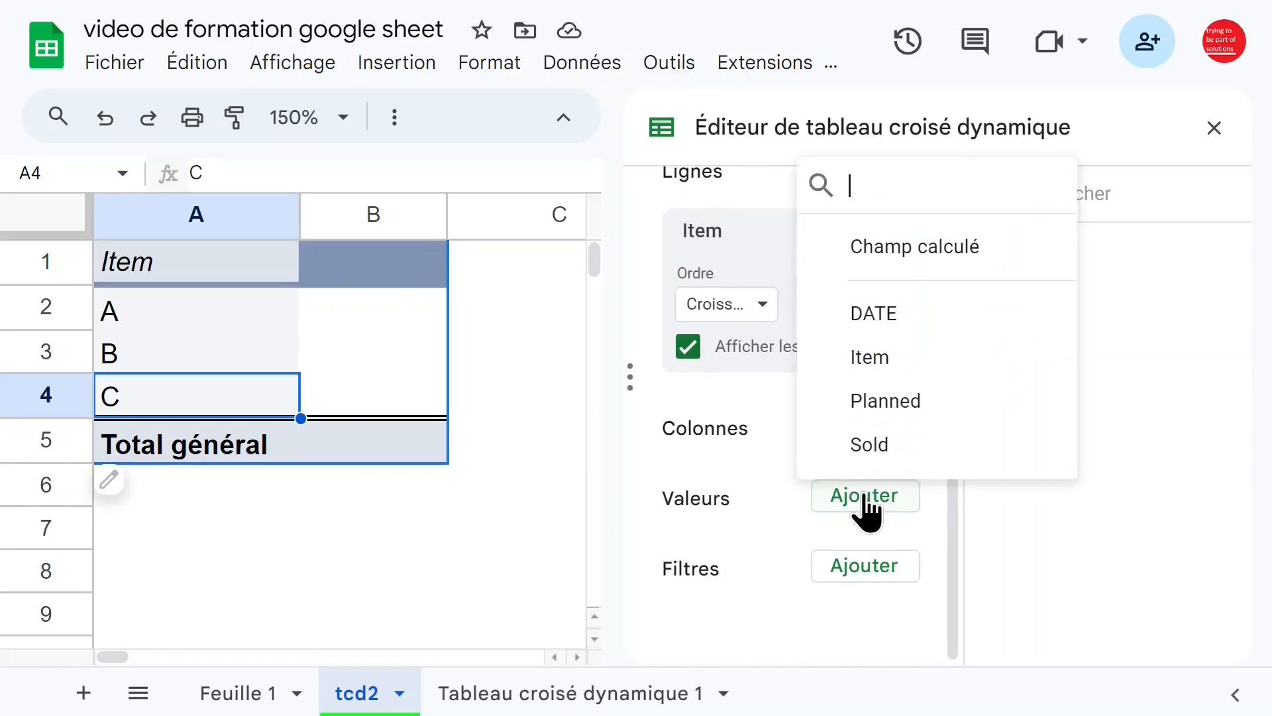
{"action": "left_click", "coordinate": [918, 401]}
{"action": "scroll", "coordinate": [952, 451], "scroll_direction": "down", "scroll_amount": 3}
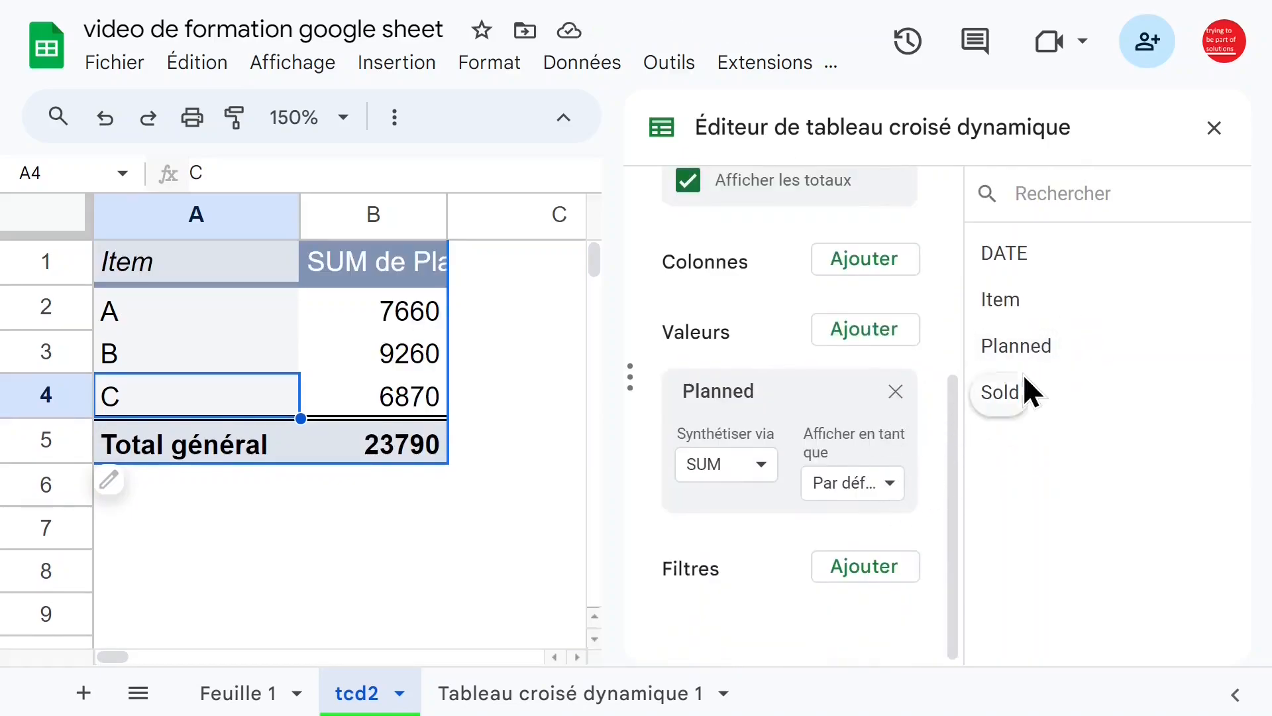
{"action": "left_click", "coordinate": [851, 335]}
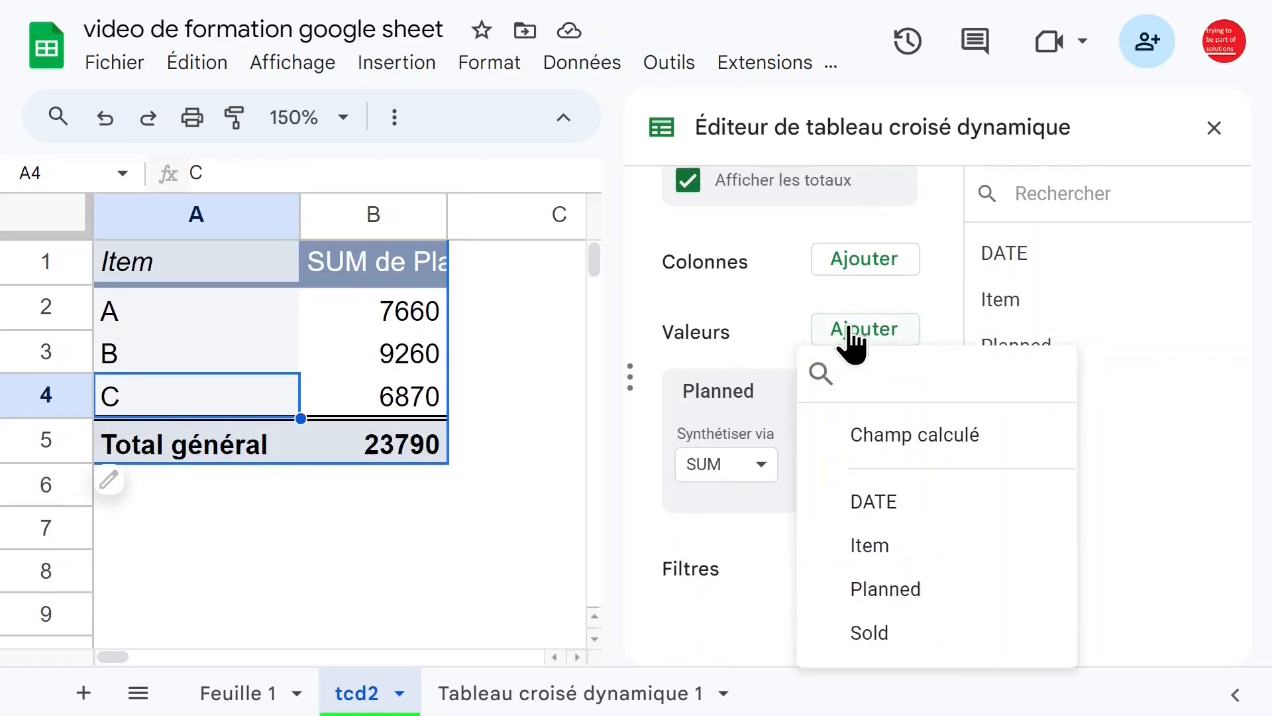
{"action": "left_click", "coordinate": [906, 633]}
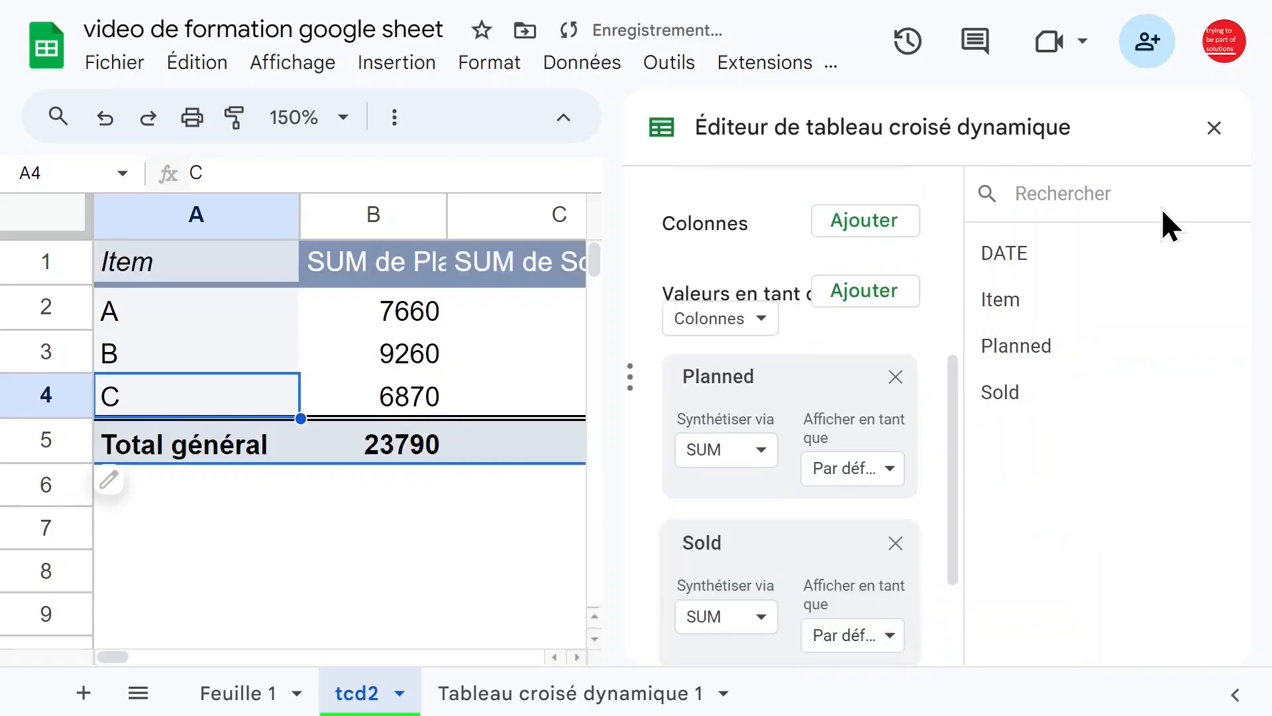
{"action": "left_click", "coordinate": [1215, 127]}
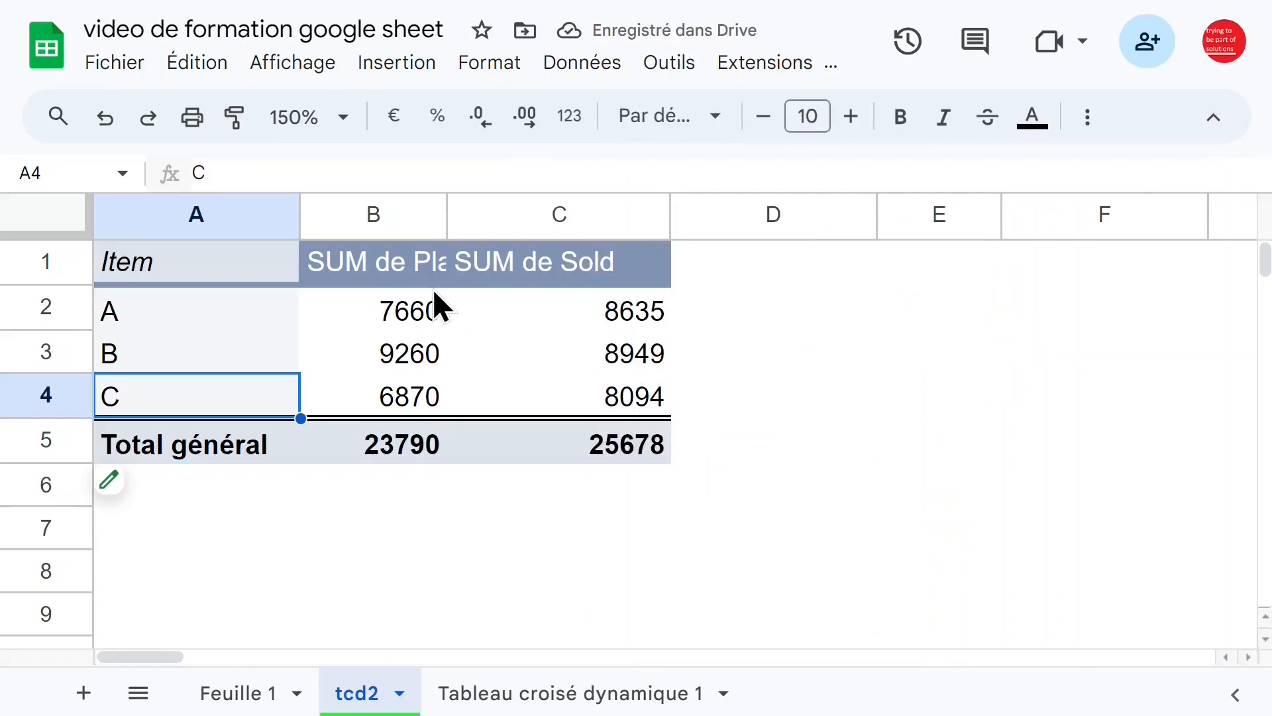
- Fit column B's width to its header text and examine the Planned and Sold sums for each item
{"action": "left_click", "coordinate": [438, 265]}
{"action": "double_click", "coordinate": [446, 212]}
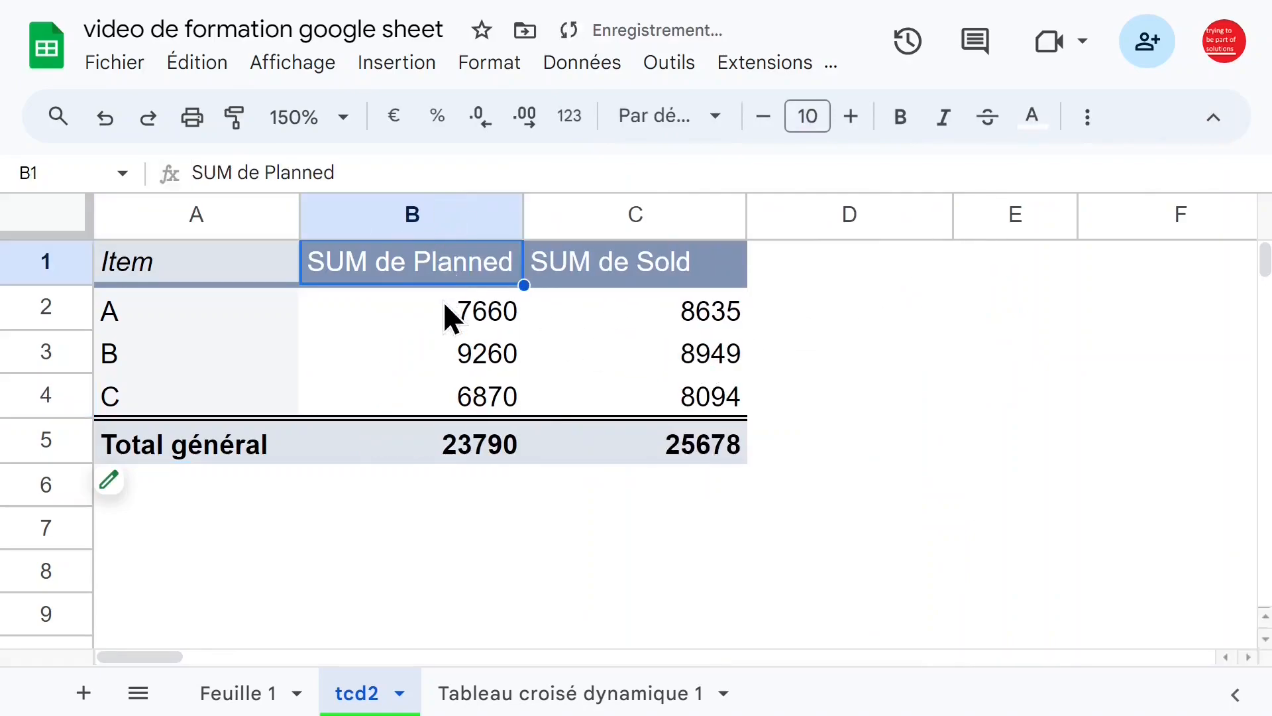
{"action": "left_click", "coordinate": [444, 300]}
{"action": "left_click", "coordinate": [663, 324]}
{"action": "left_click", "coordinate": [654, 366]}
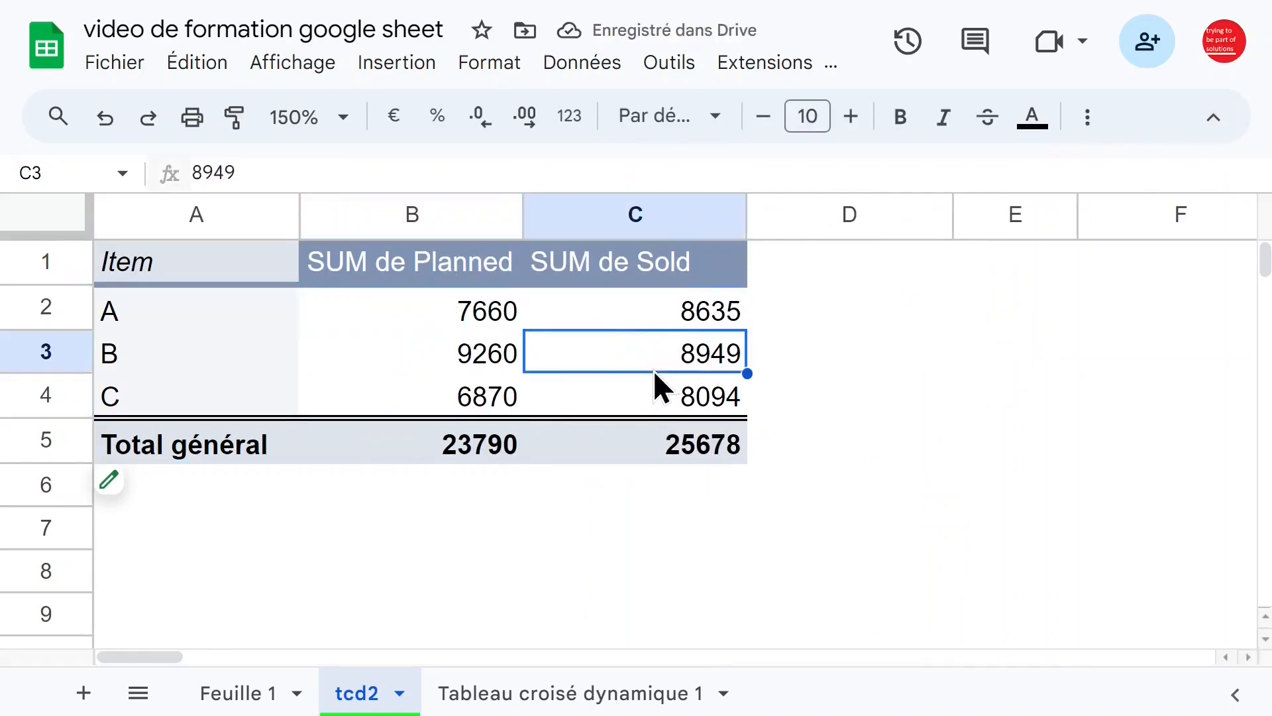
{"action": "left_click", "coordinate": [419, 325]}
{"action": "left_click", "coordinate": [582, 370]}
{"action": "left_click", "coordinate": [357, 263]}
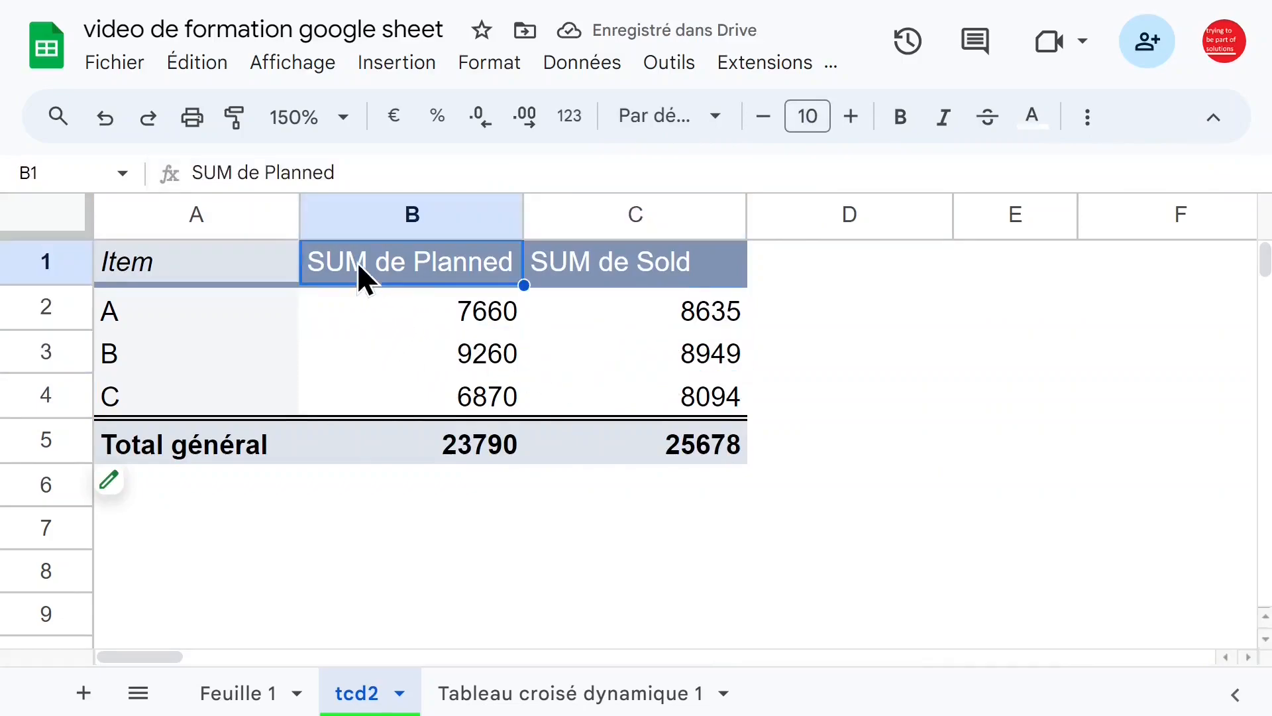
{"action": "left_click", "coordinate": [379, 310]}
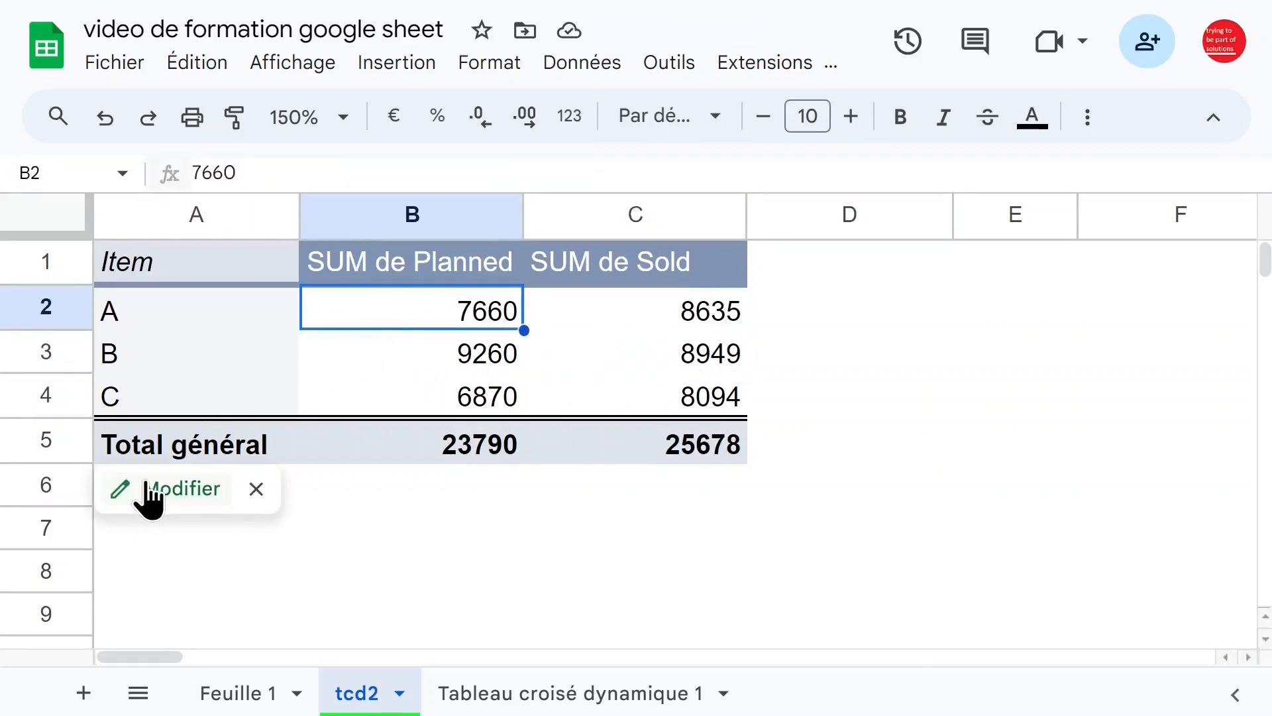
- Summarise the Planned values by MAX instead of SUM and close the pivot table editor
{"action": "left_click", "coordinate": [146, 487]}
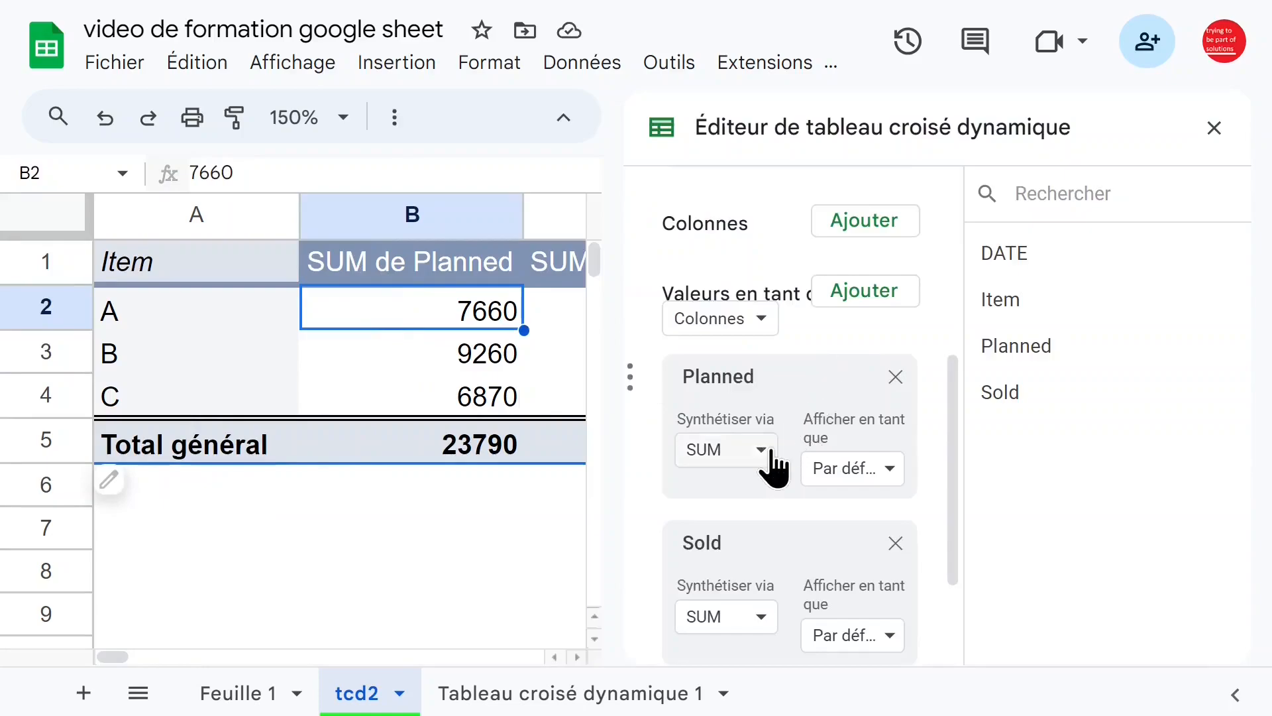
{"action": "left_click", "coordinate": [761, 451]}
{"action": "left_click_drag", "start_coordinate": [835, 492], "coordinate": [836, 546]}
{"action": "left_click", "coordinate": [721, 582]}
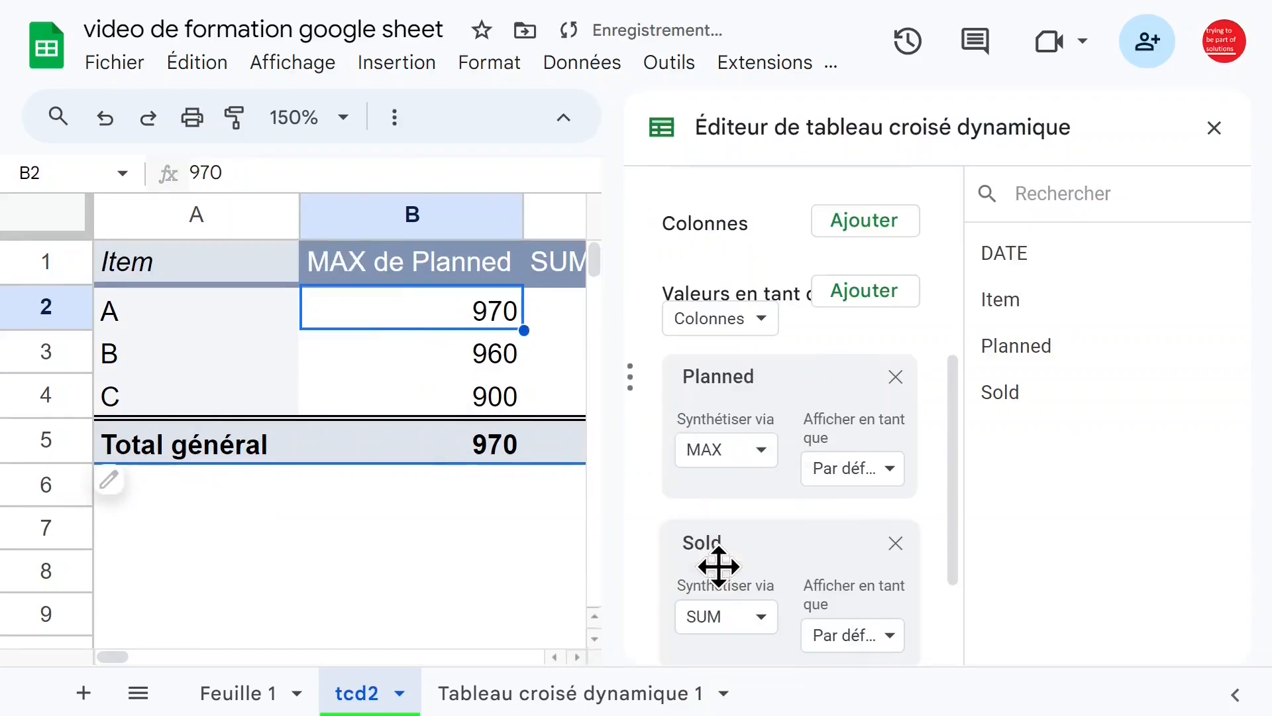
{"action": "left_click", "coordinate": [421, 504]}
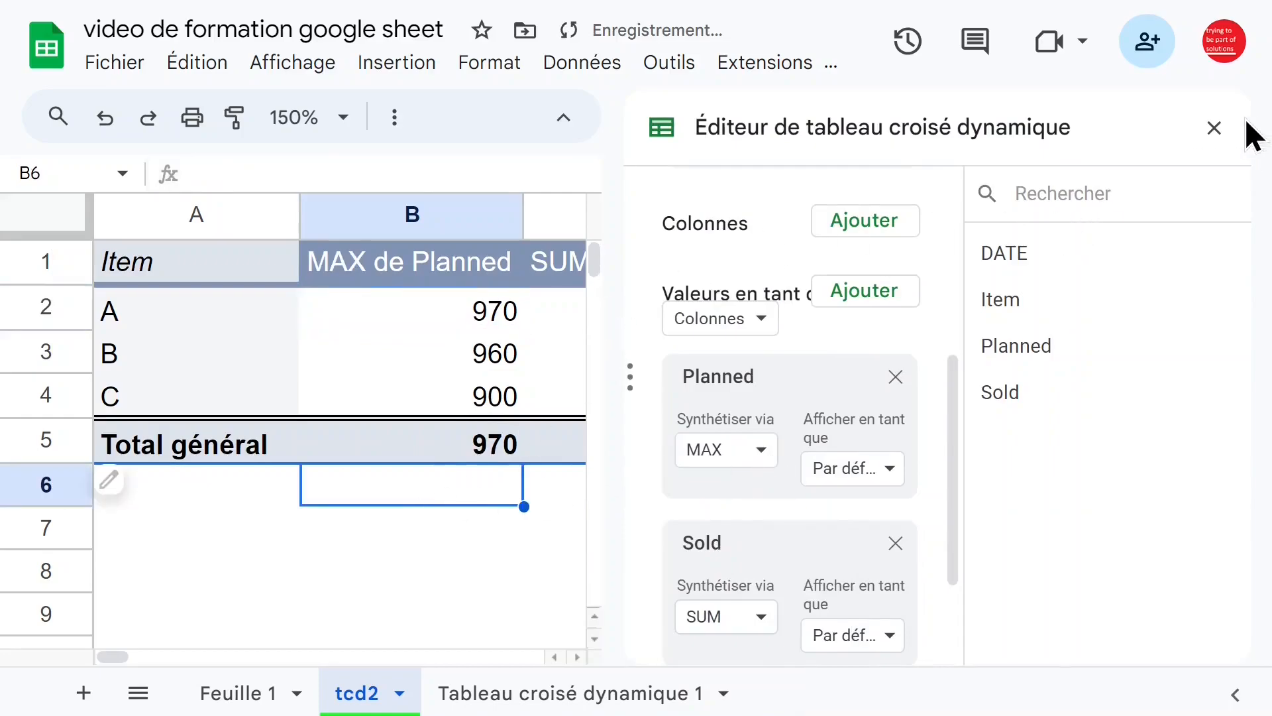
{"action": "left_click", "coordinate": [1214, 127]}
- Summarise the pivot table's Sold values by MAX instead of SUM
{"action": "left_click", "coordinate": [662, 313]}
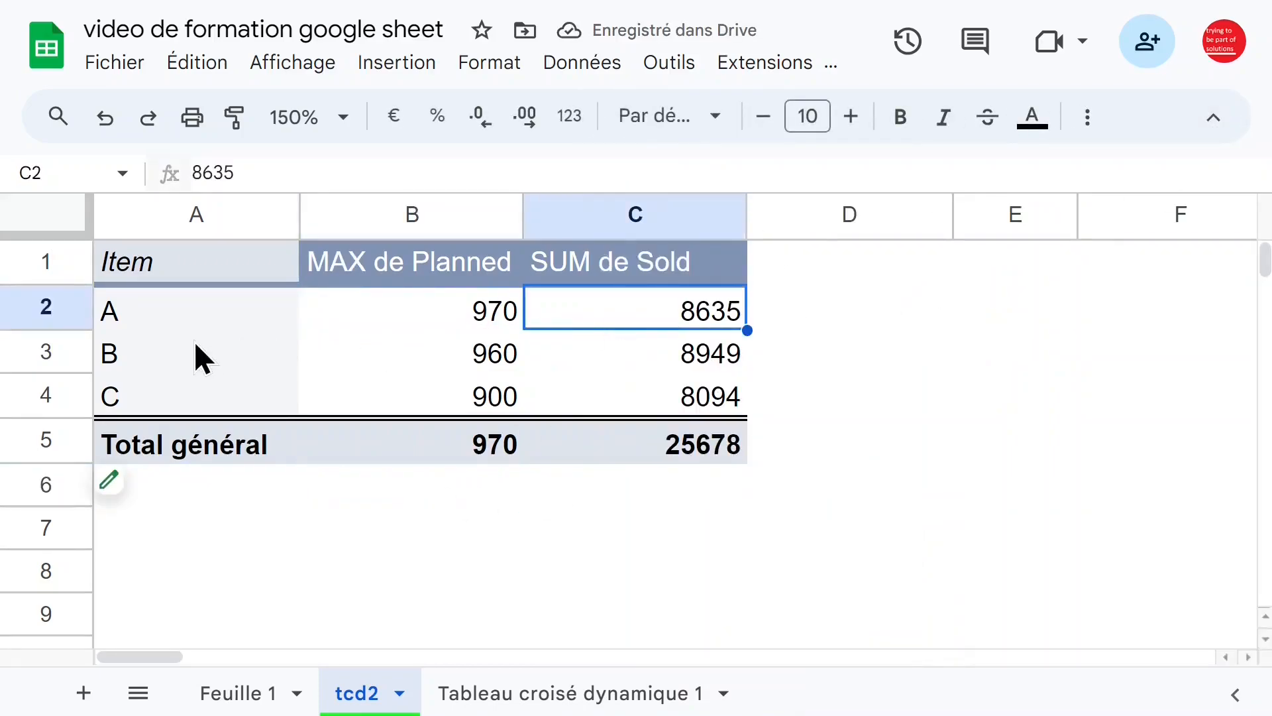
{"action": "left_click", "coordinate": [176, 488]}
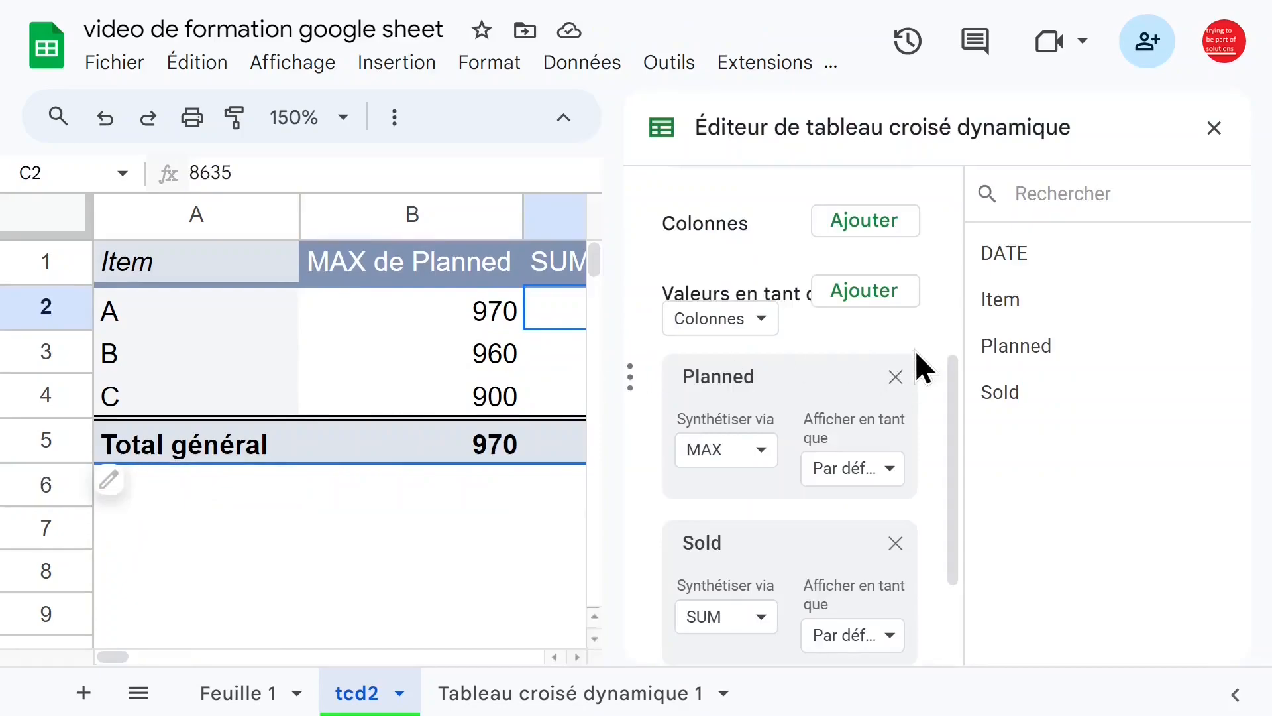
{"action": "scroll", "coordinate": [934, 391], "scroll_direction": "down", "scroll_amount": 2}
{"action": "left_click", "coordinate": [890, 503]}
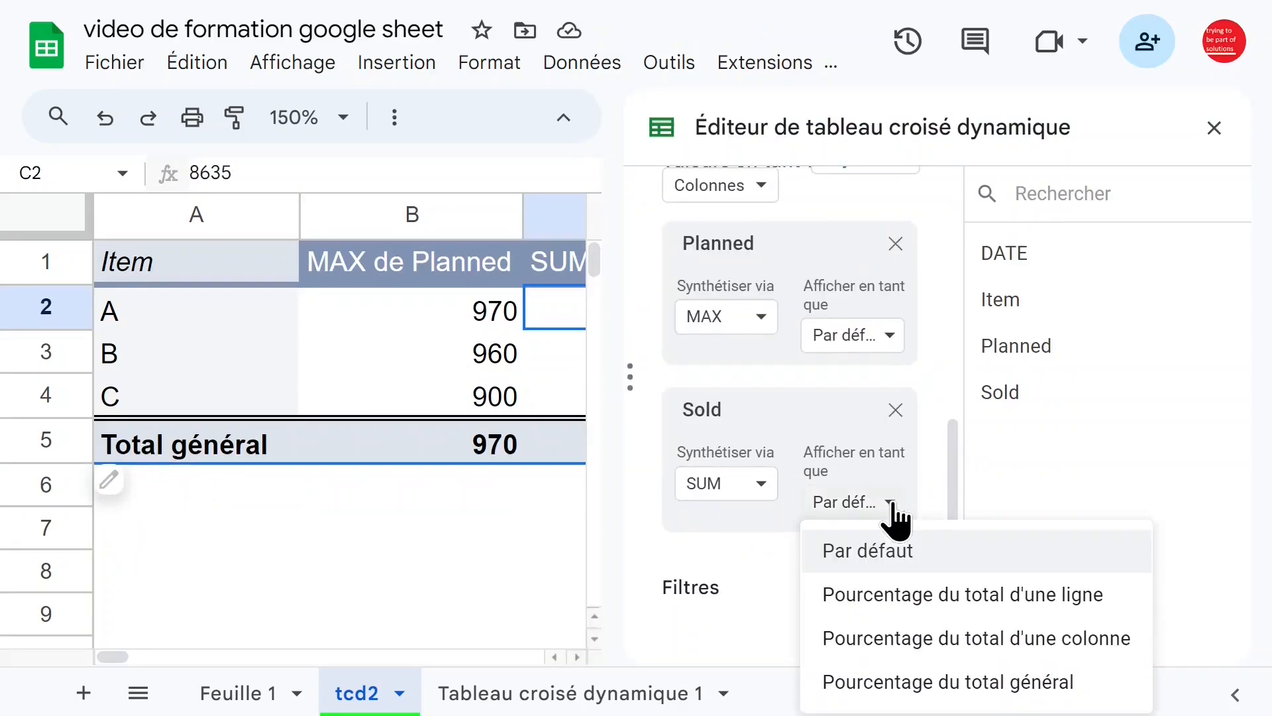
{"action": "left_click", "coordinate": [892, 507]}
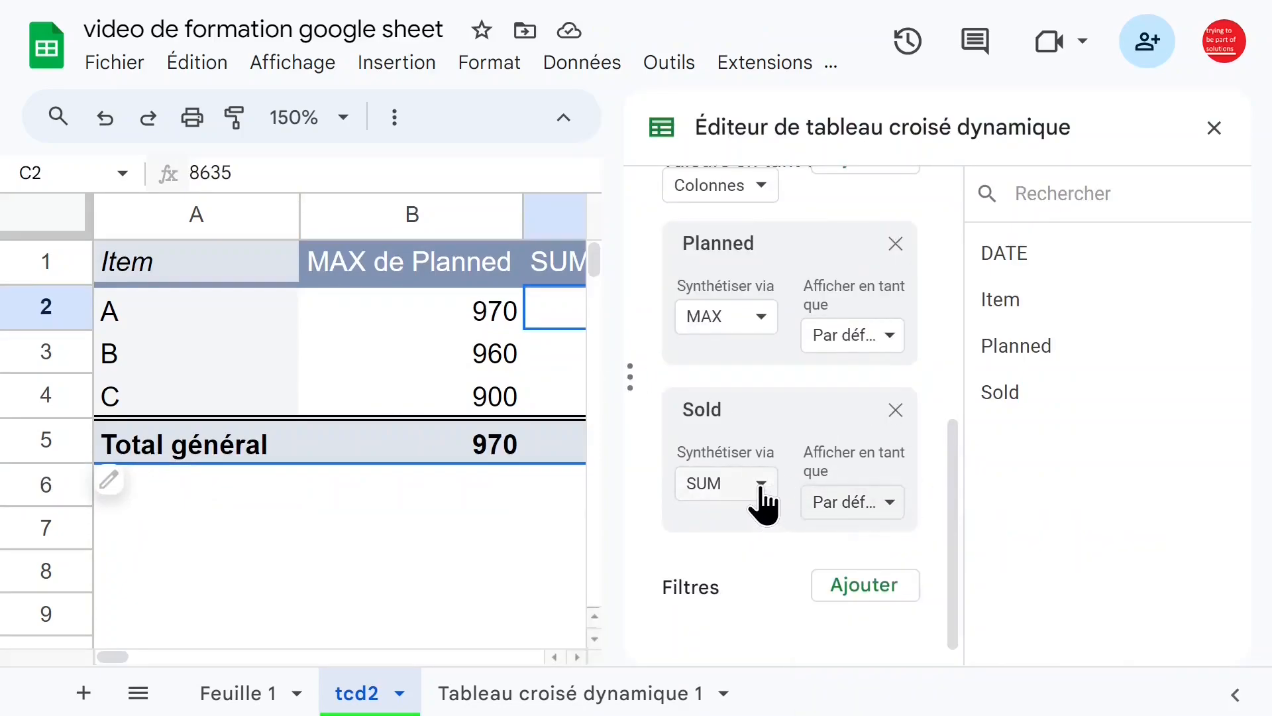
{"action": "left_click", "coordinate": [761, 487]}
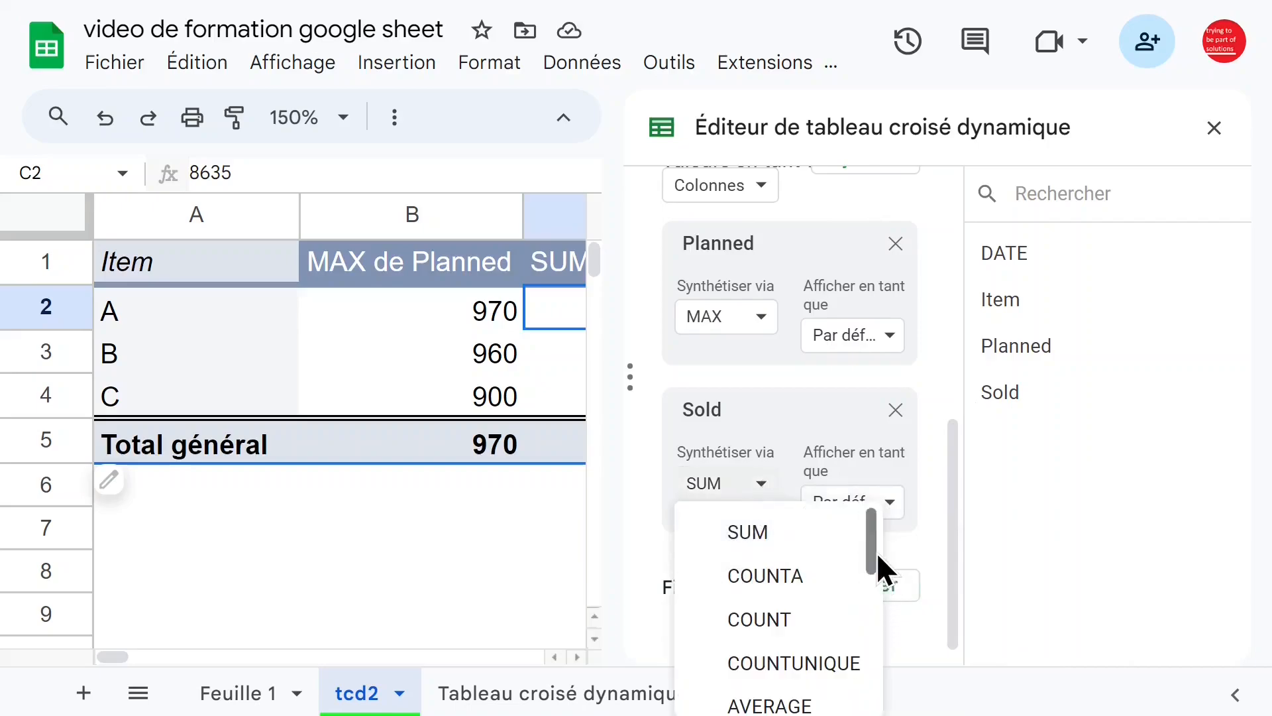
{"action": "left_click_drag", "start_coordinate": [869, 553], "coordinate": [870, 600]}
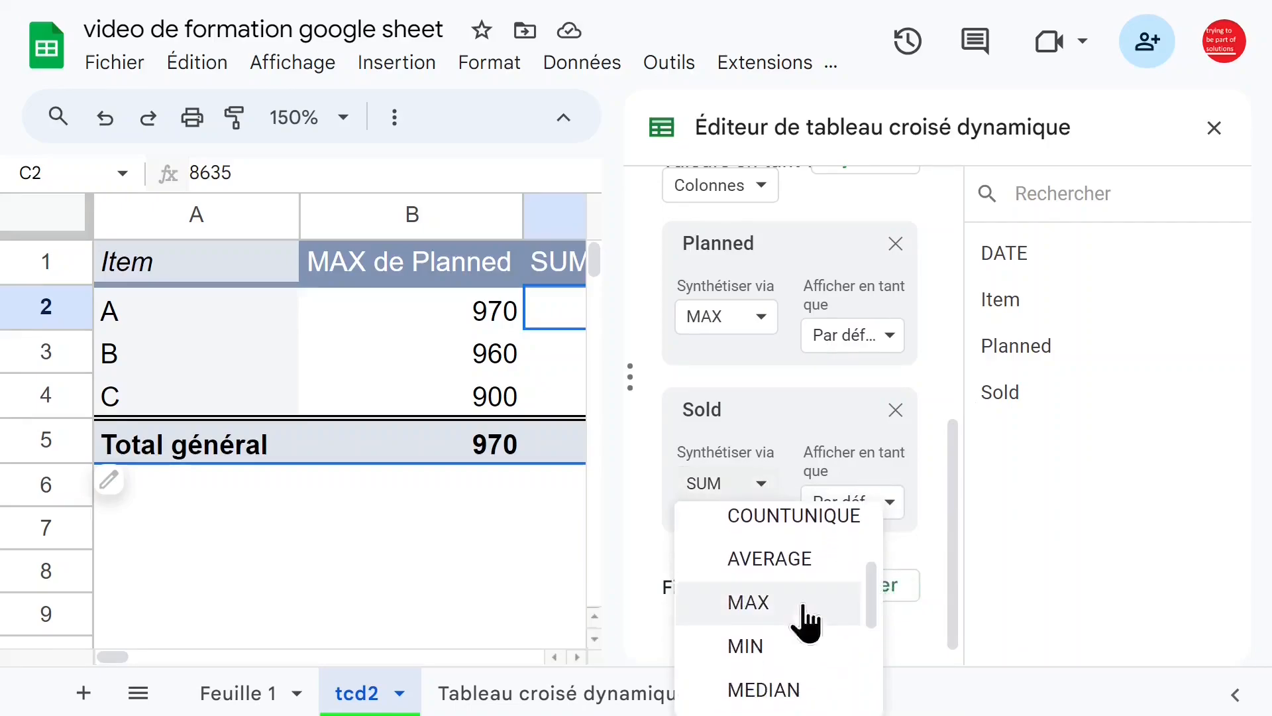
{"action": "left_click", "coordinate": [747, 610]}
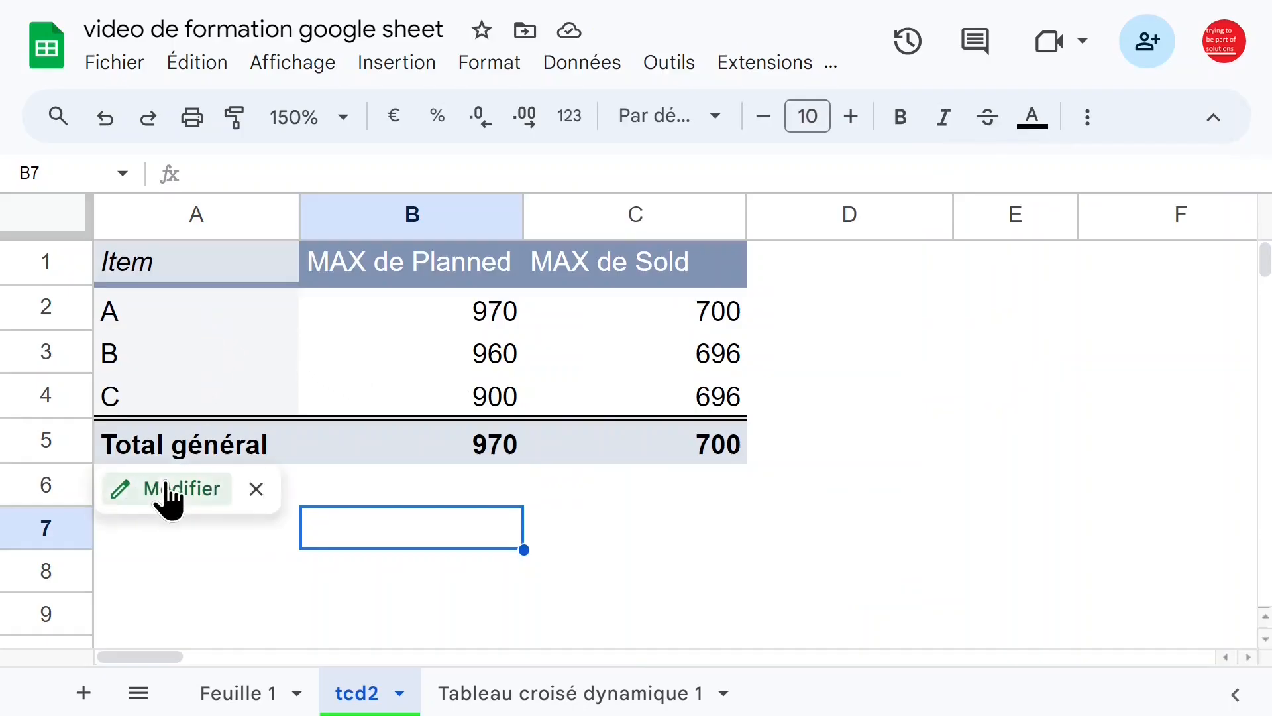
- Add Planned and Sold again as pivot table values summarised by SUM, each placed before its MAX value, and close the editor
{"action": "left_click", "coordinate": [169, 492]}
{"action": "scroll", "coordinate": [947, 411], "scroll_direction": "down", "scroll_amount": 1}
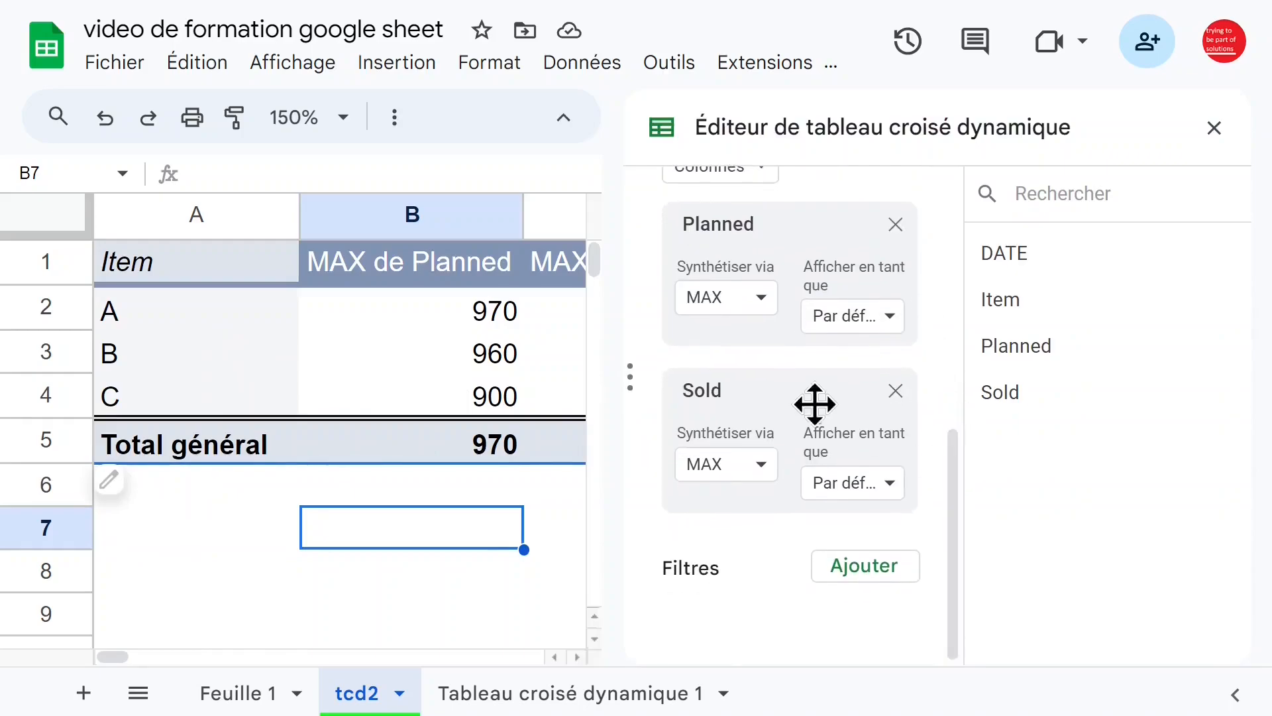
{"action": "left_click_drag", "start_coordinate": [1032, 347], "coordinate": [786, 375]}
{"action": "left_click_drag", "start_coordinate": [1022, 380], "coordinate": [709, 535]}
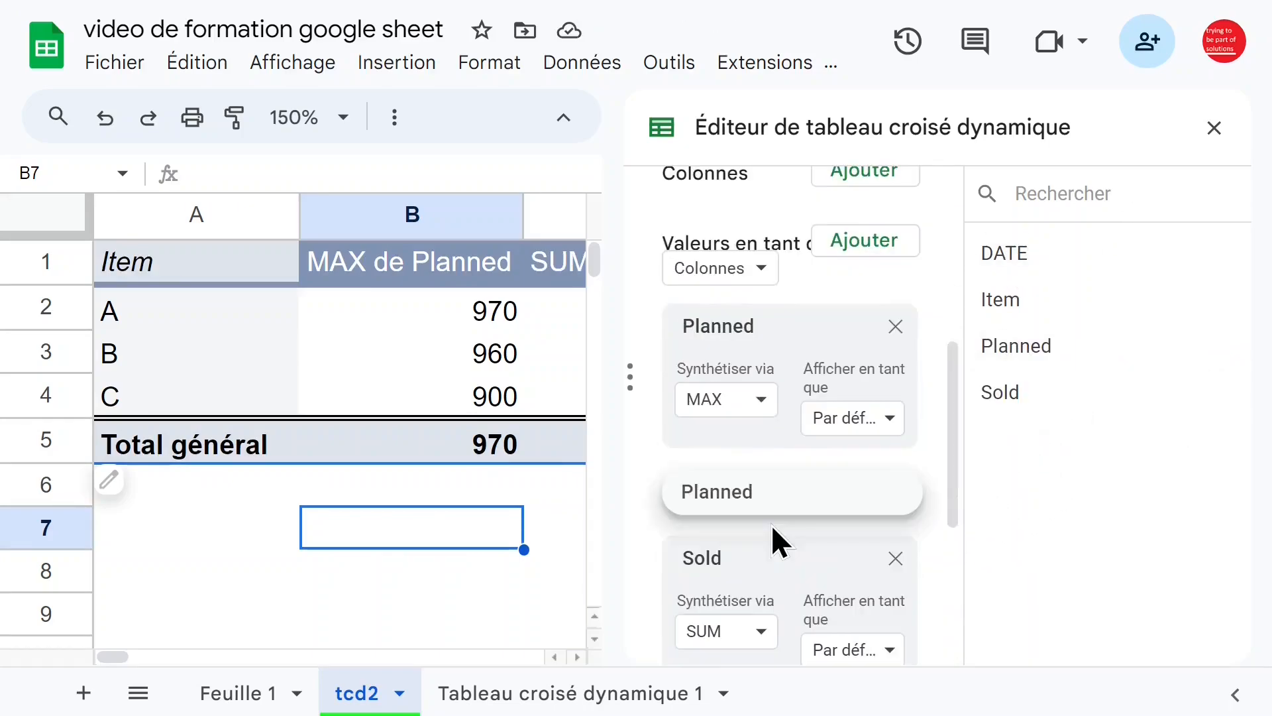
{"action": "left_click_drag", "start_coordinate": [772, 523], "coordinate": [778, 392]}
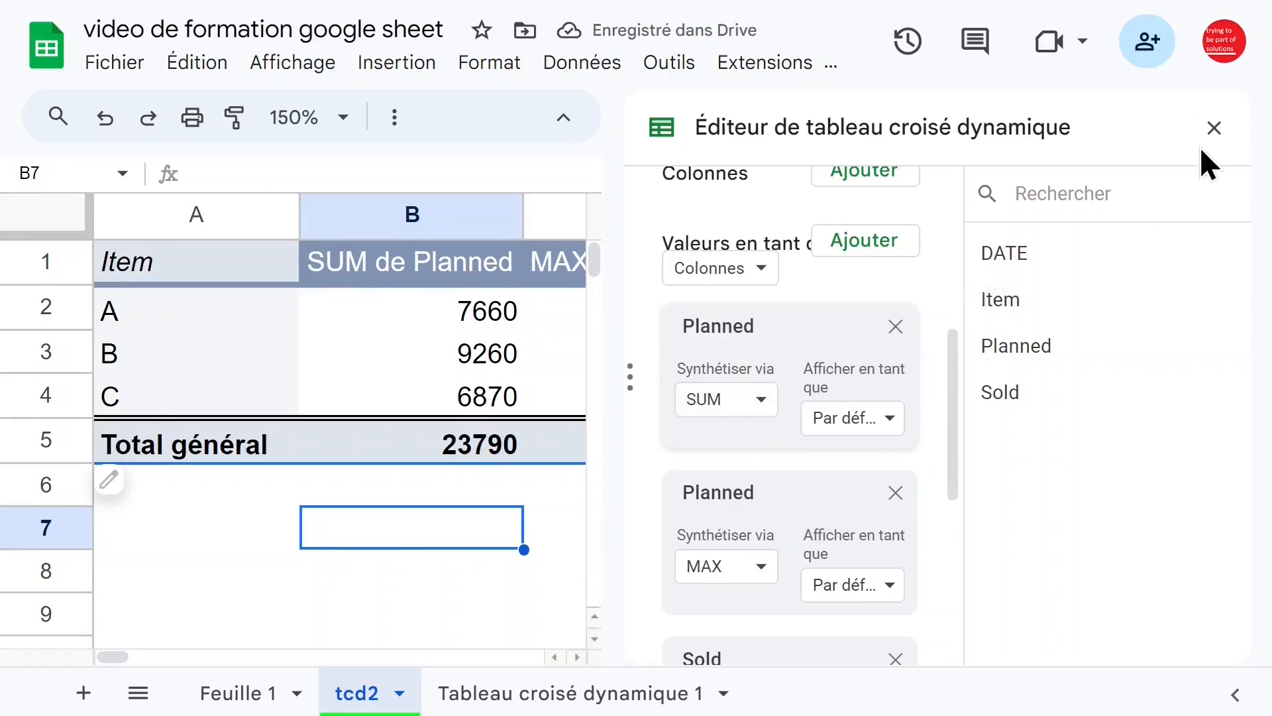
{"action": "left_click", "coordinate": [1214, 128]}
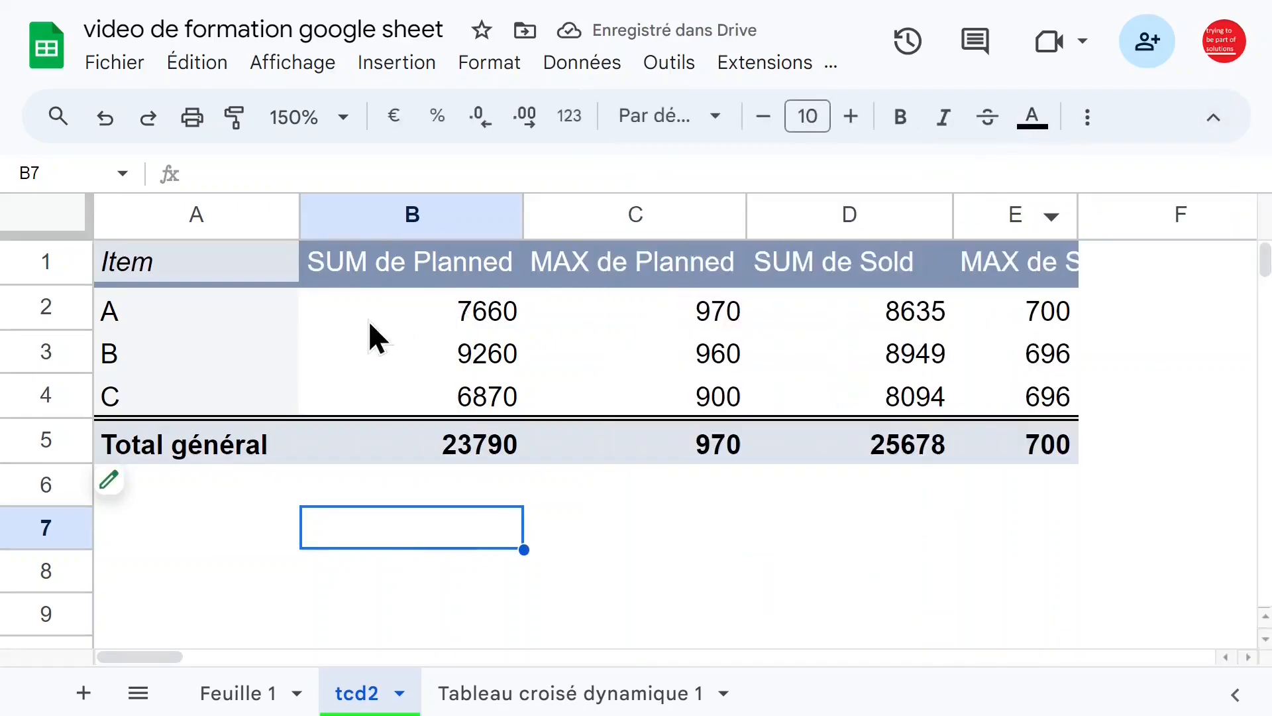
- Summarise the first Planned value by MIN instead of SUM and close the pivot table editor
{"action": "left_click", "coordinate": [133, 491]}
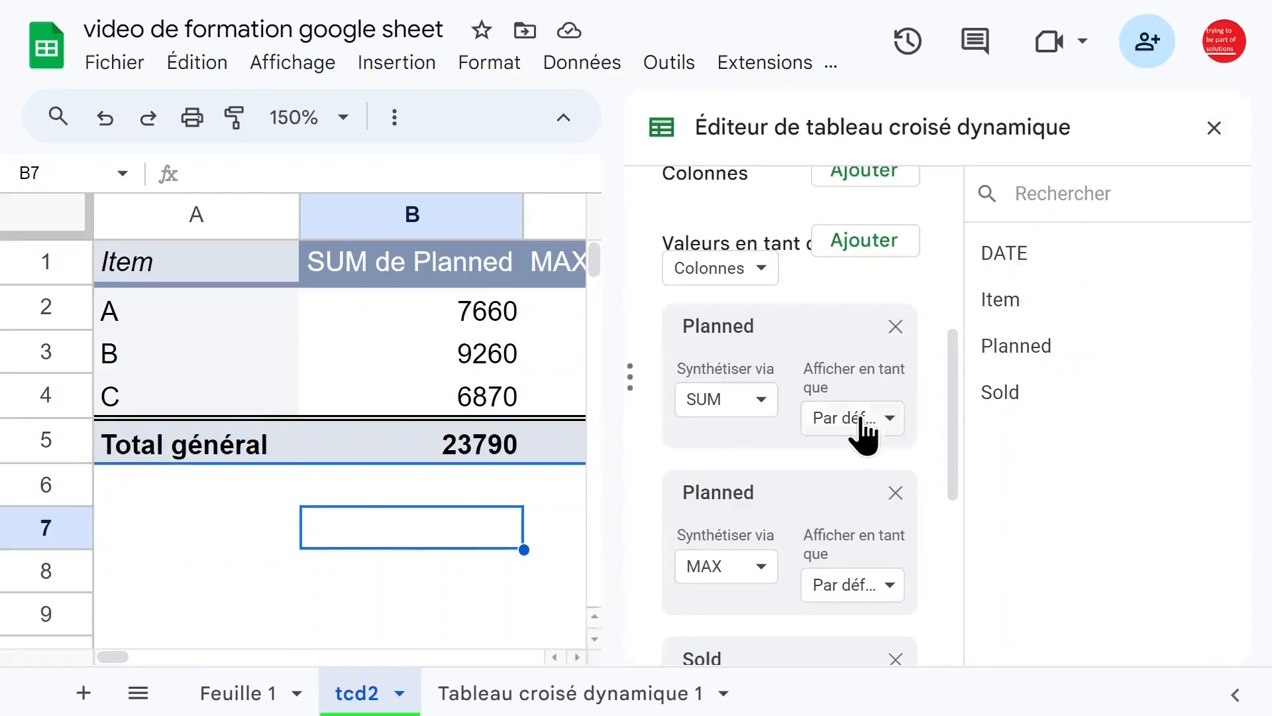
{"action": "left_click", "coordinate": [767, 424]}
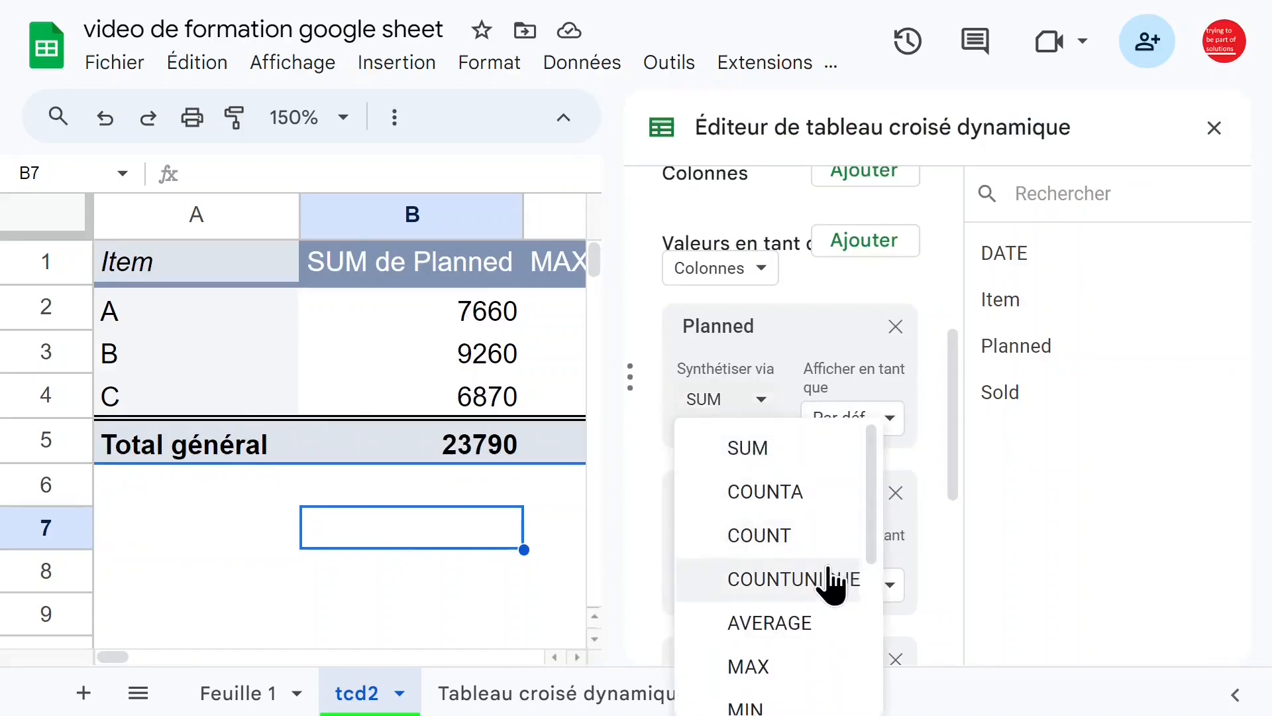
{"action": "scroll", "coordinate": [831, 582], "scroll_direction": "down", "scroll_amount": 1}
{"action": "left_click", "coordinate": [780, 655]}
{"action": "scroll", "coordinate": [782, 625], "scroll_direction": "down", "scroll_amount": 5}
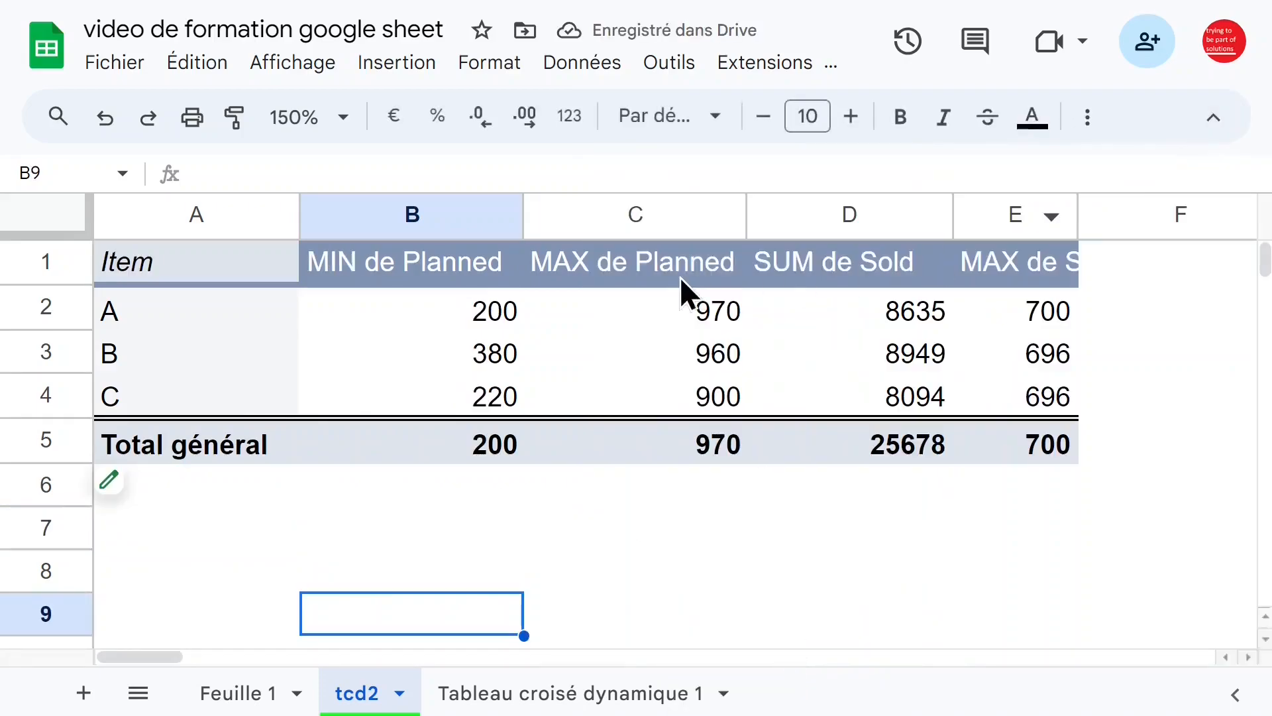
- Compare the MIN and MAX columns of Planned with the SUM and MAX columns of Sold
{"action": "left_click", "coordinate": [404, 313]}
{"action": "left_click", "coordinate": [618, 305]}
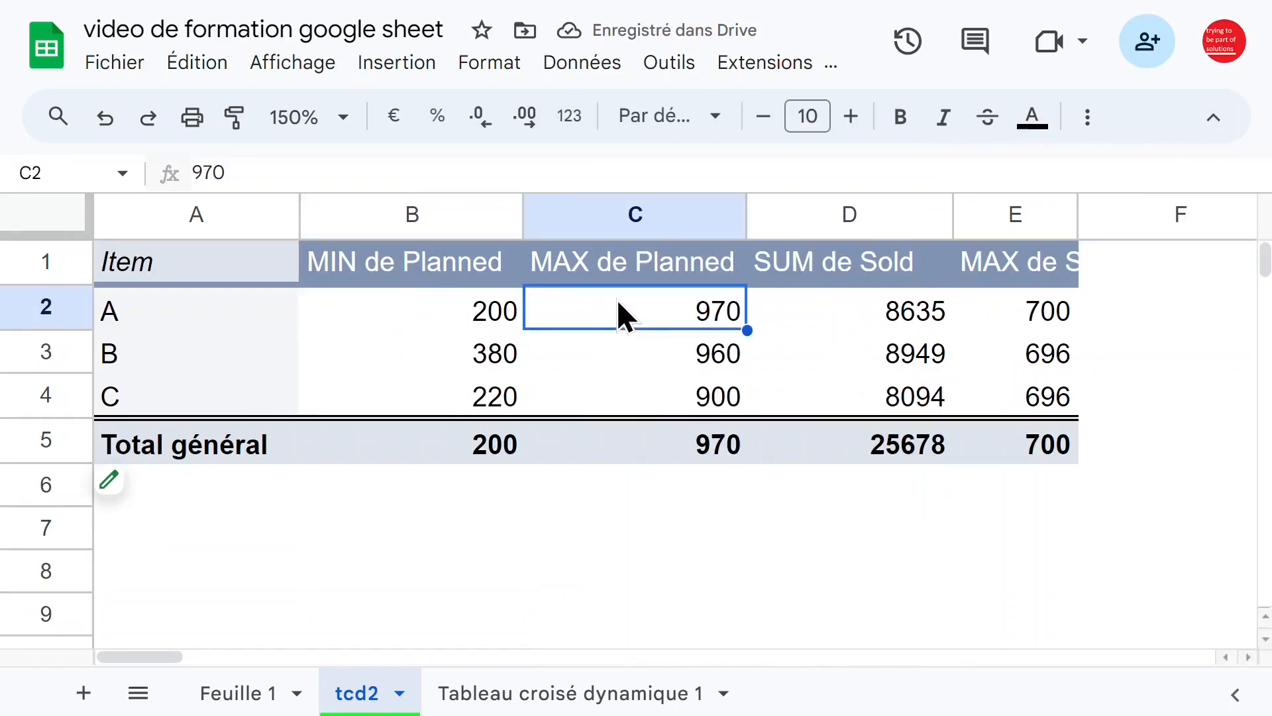
{"action": "left_click", "coordinate": [430, 229]}
{"action": "left_click", "coordinate": [613, 225]}
{"action": "left_click", "coordinate": [885, 313]}
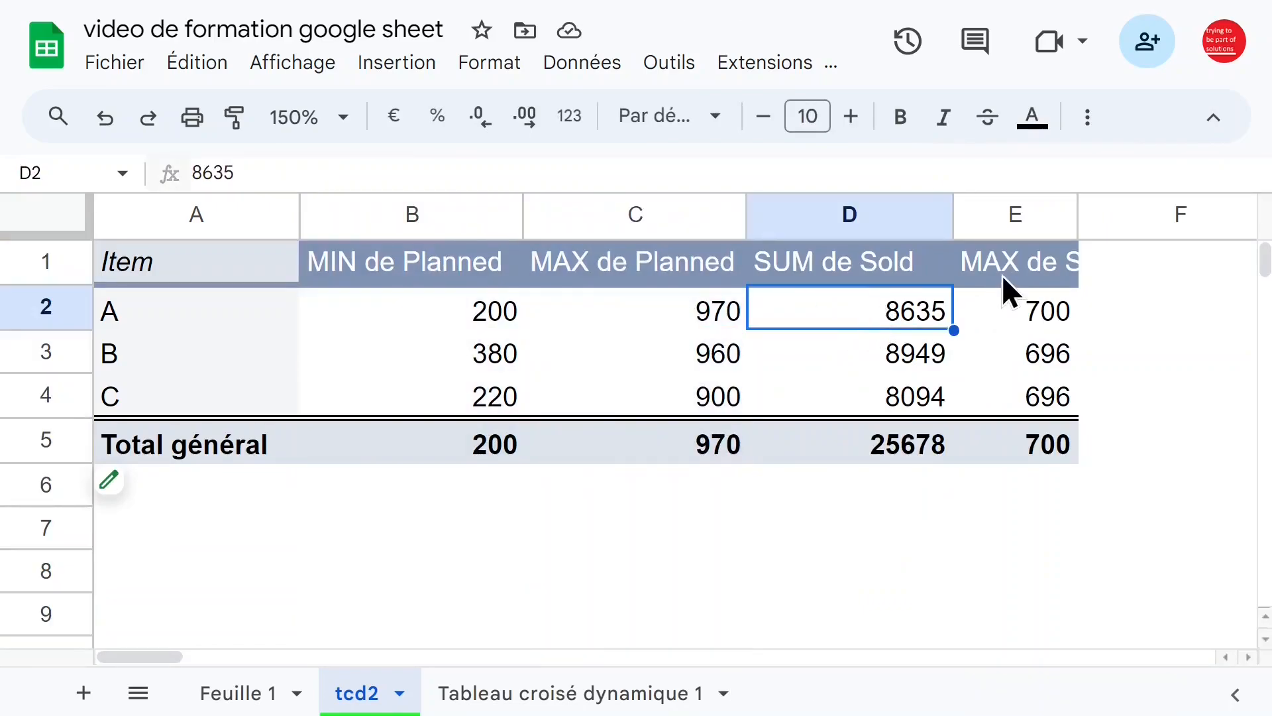
{"action": "left_click", "coordinate": [1003, 268]}
{"action": "left_click", "coordinate": [879, 277]}
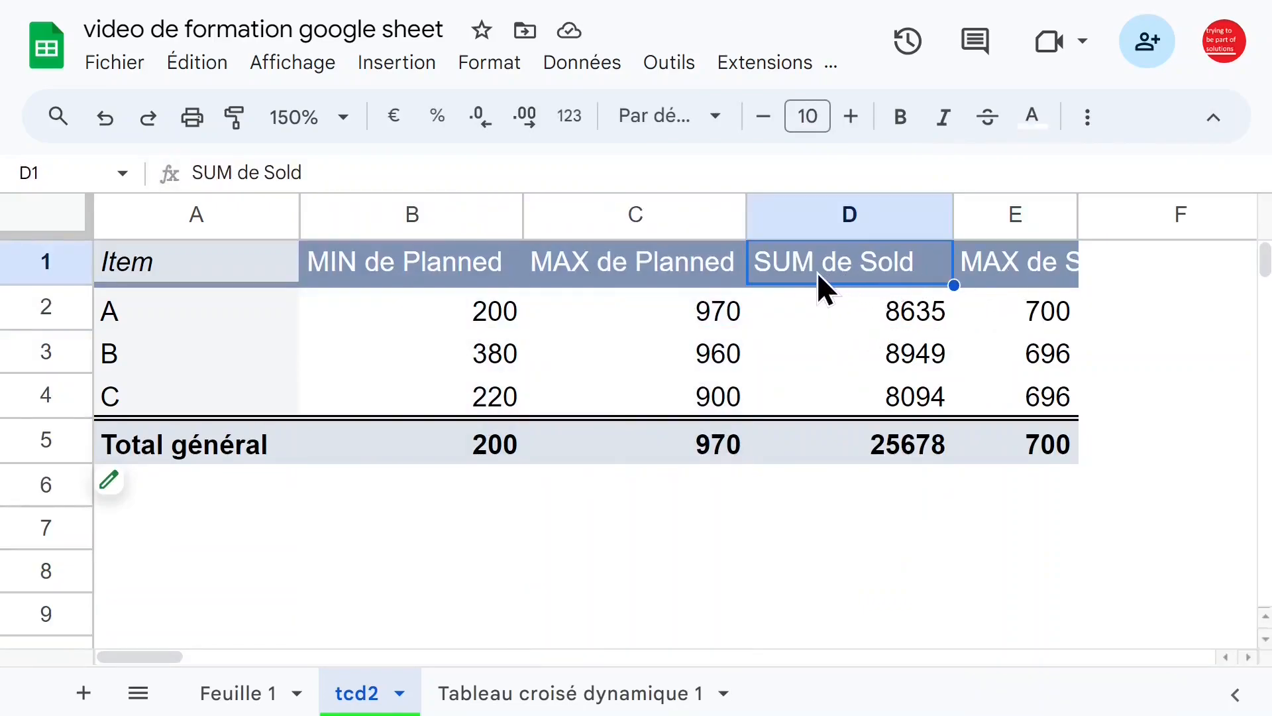
- Summarise the first Sold value by MIN instead of SUM and close the pivot table editor
{"action": "left_click", "coordinate": [169, 494]}
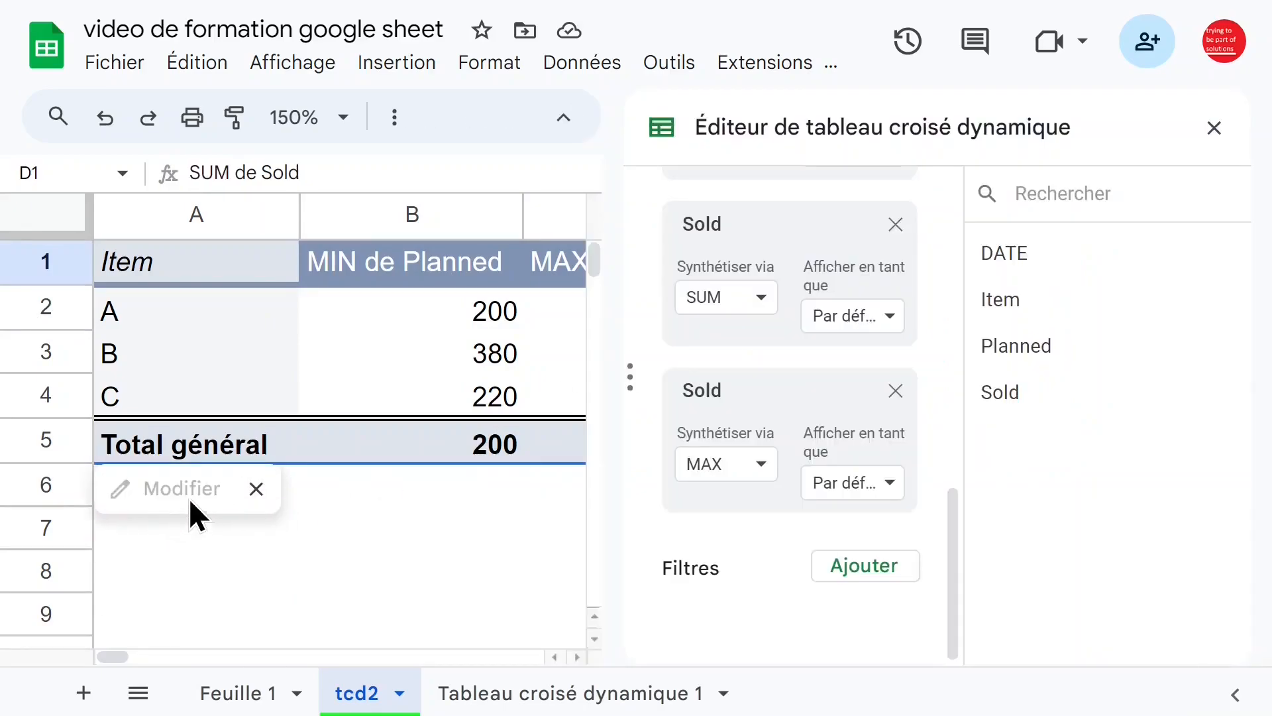
{"action": "left_click", "coordinate": [758, 306]}
{"action": "scroll", "coordinate": [796, 464], "scroll_direction": "down", "scroll_amount": 2}
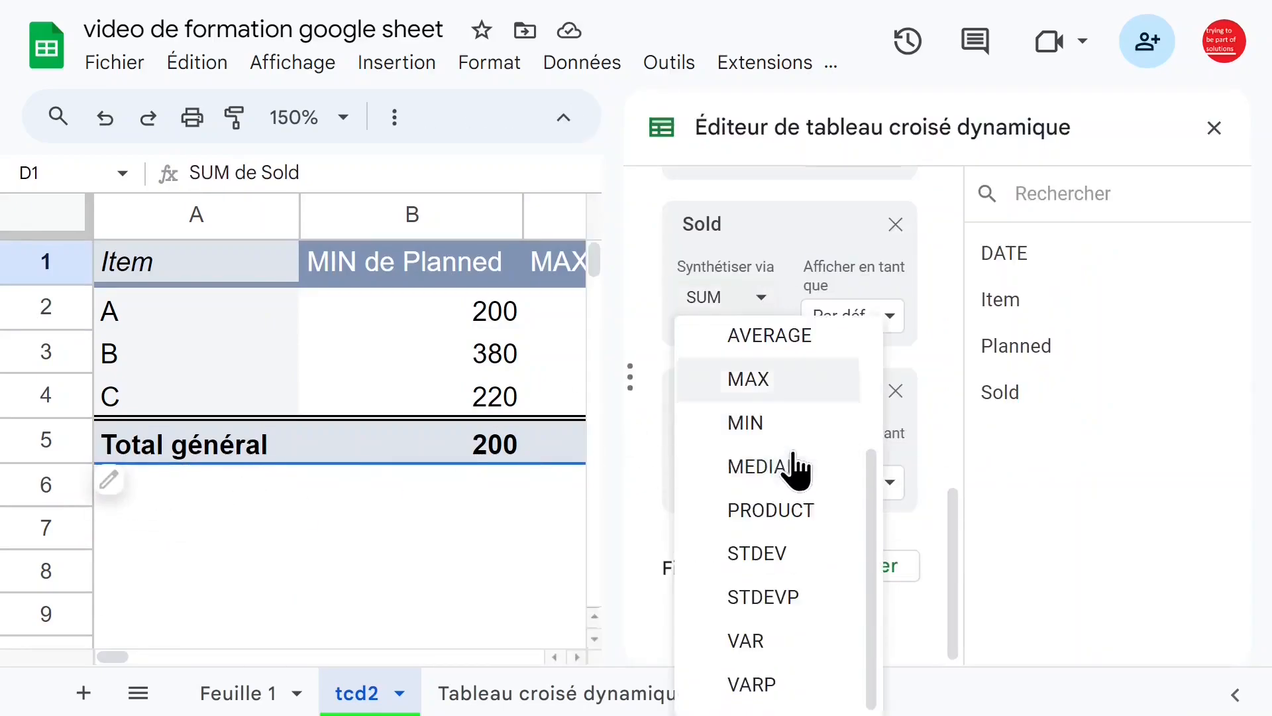
{"action": "left_click", "coordinate": [799, 427]}
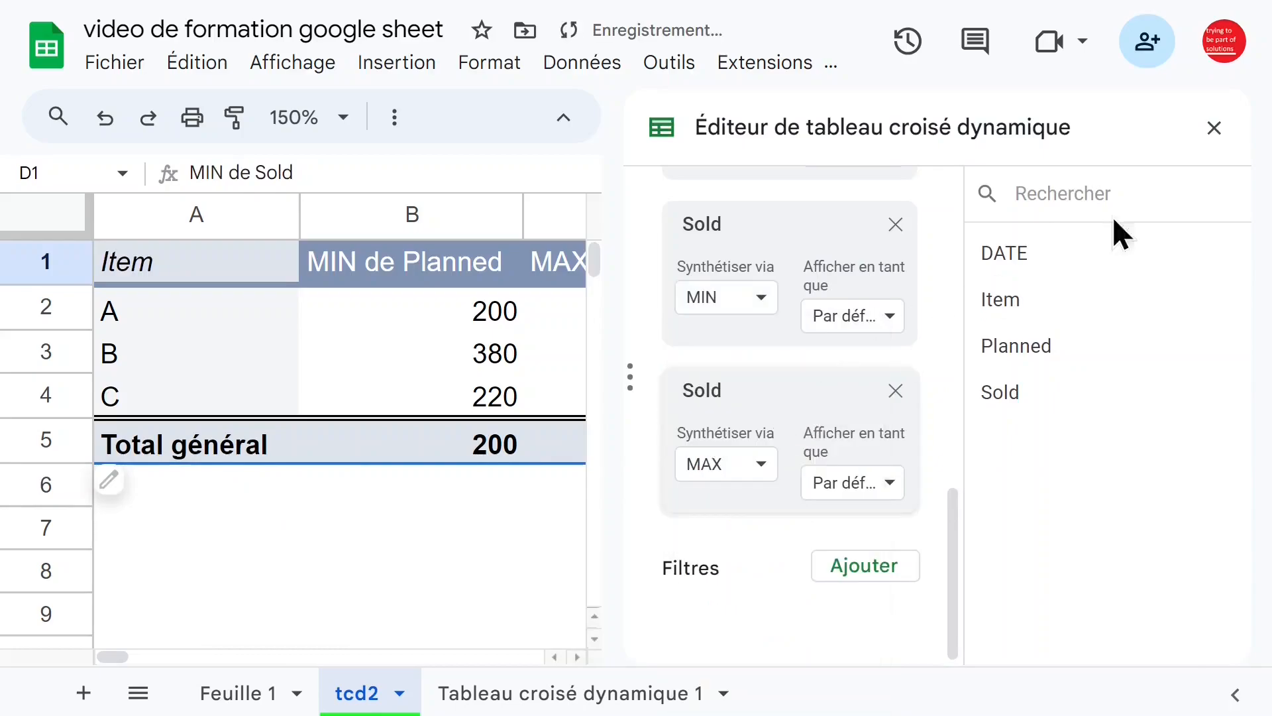
{"action": "left_click", "coordinate": [1214, 127]}
{"action": "left_click", "coordinate": [635, 527]}
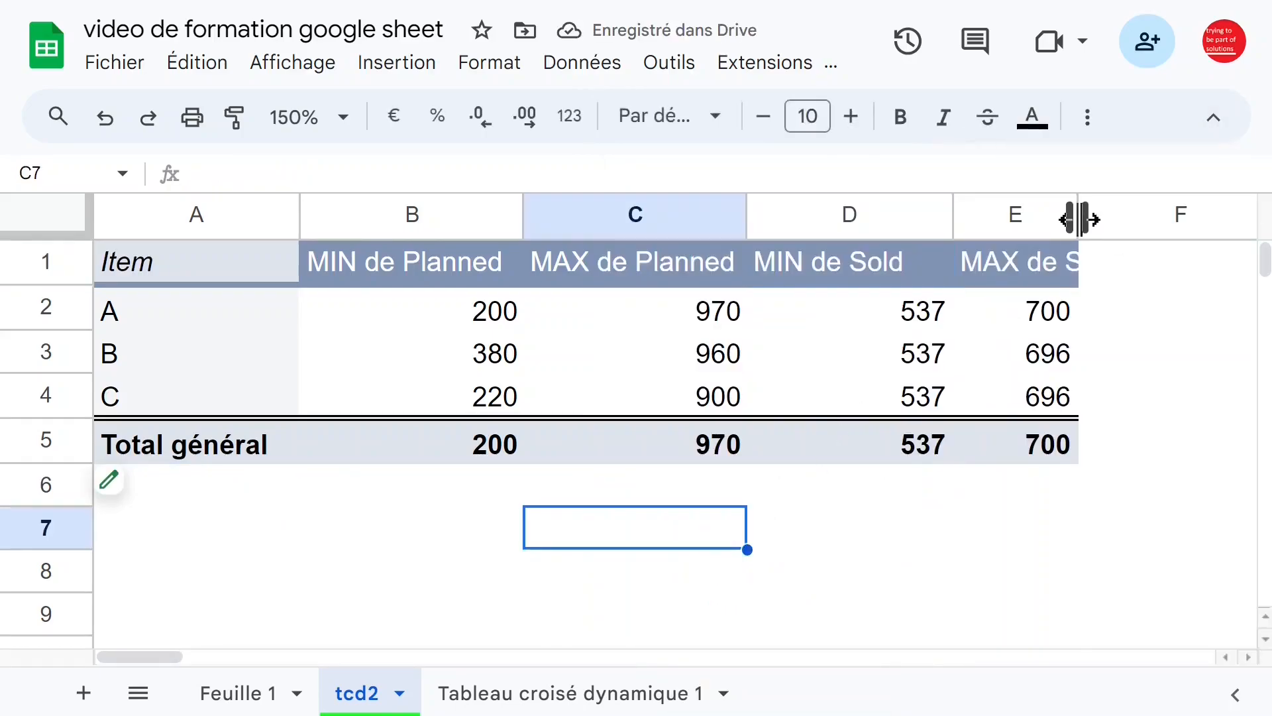
- Fit the widths of columns E and D to their header text and examine item A's minimum and maximum values
{"action": "double_click", "coordinate": [1077, 218]}
{"action": "left_click", "coordinate": [872, 324]}
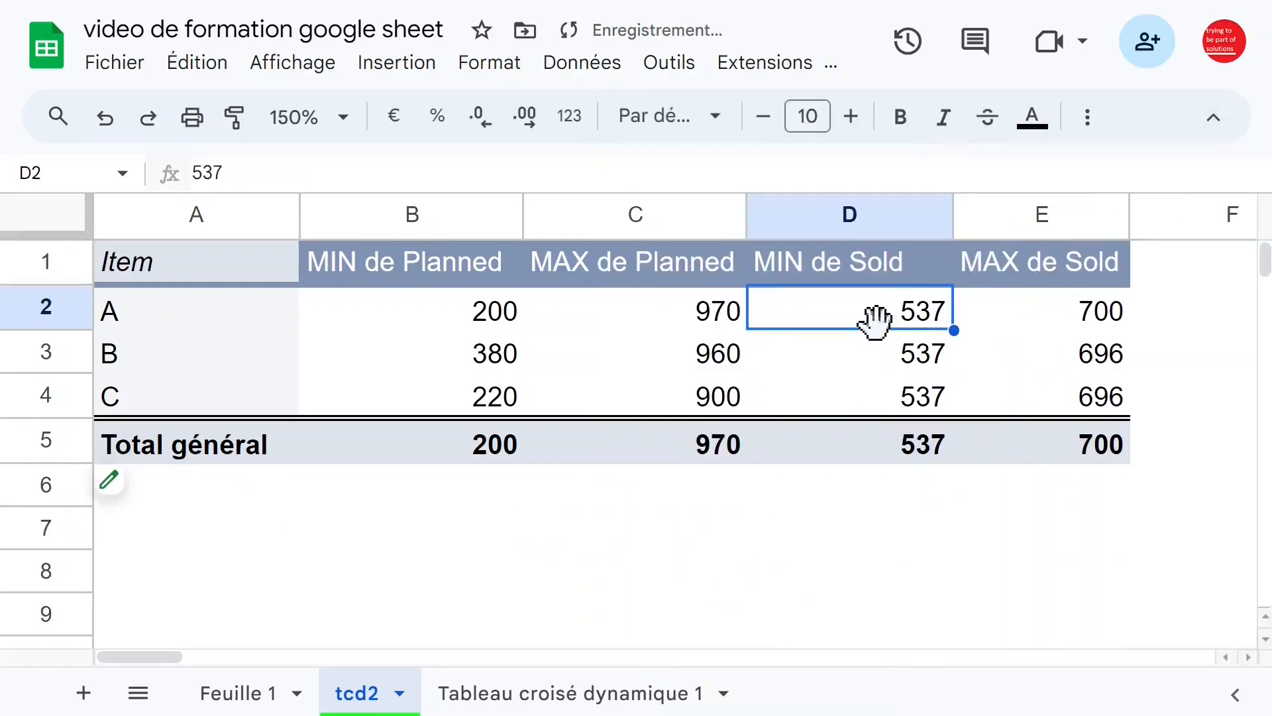
{"action": "double_click", "coordinate": [959, 210]}
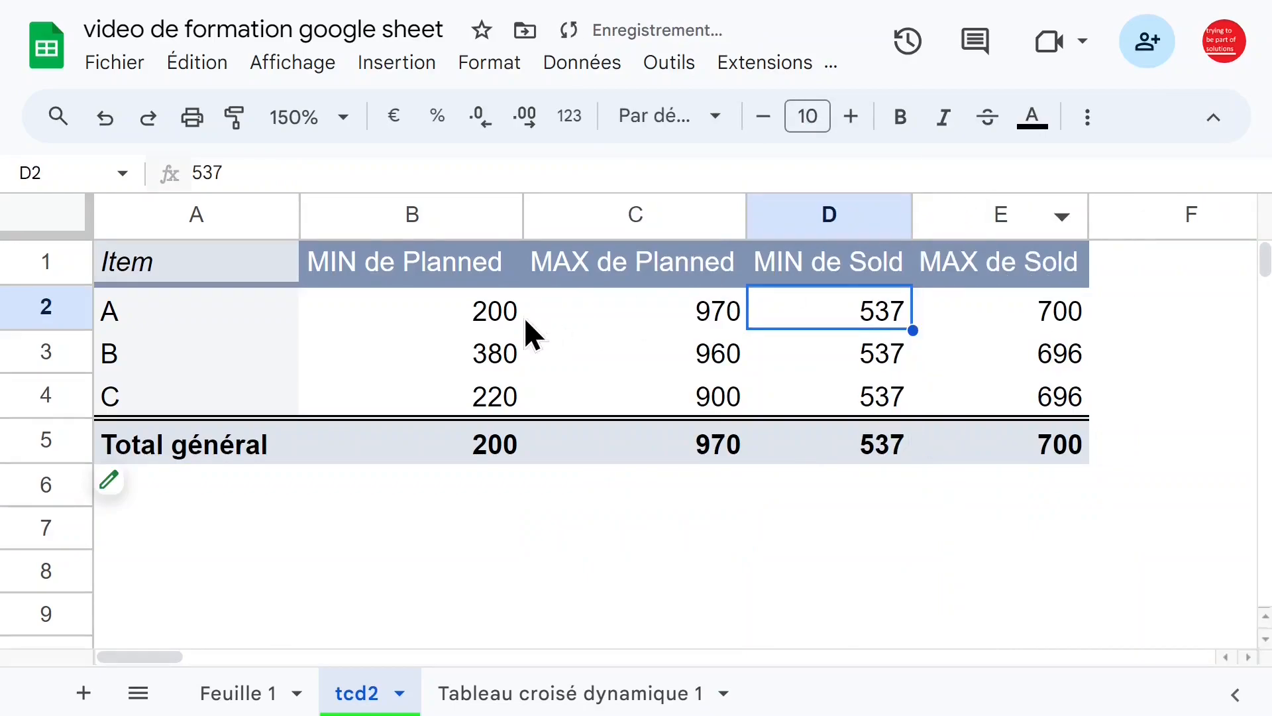
{"action": "left_click", "coordinate": [603, 308]}
{"action": "left_click", "coordinate": [463, 310]}
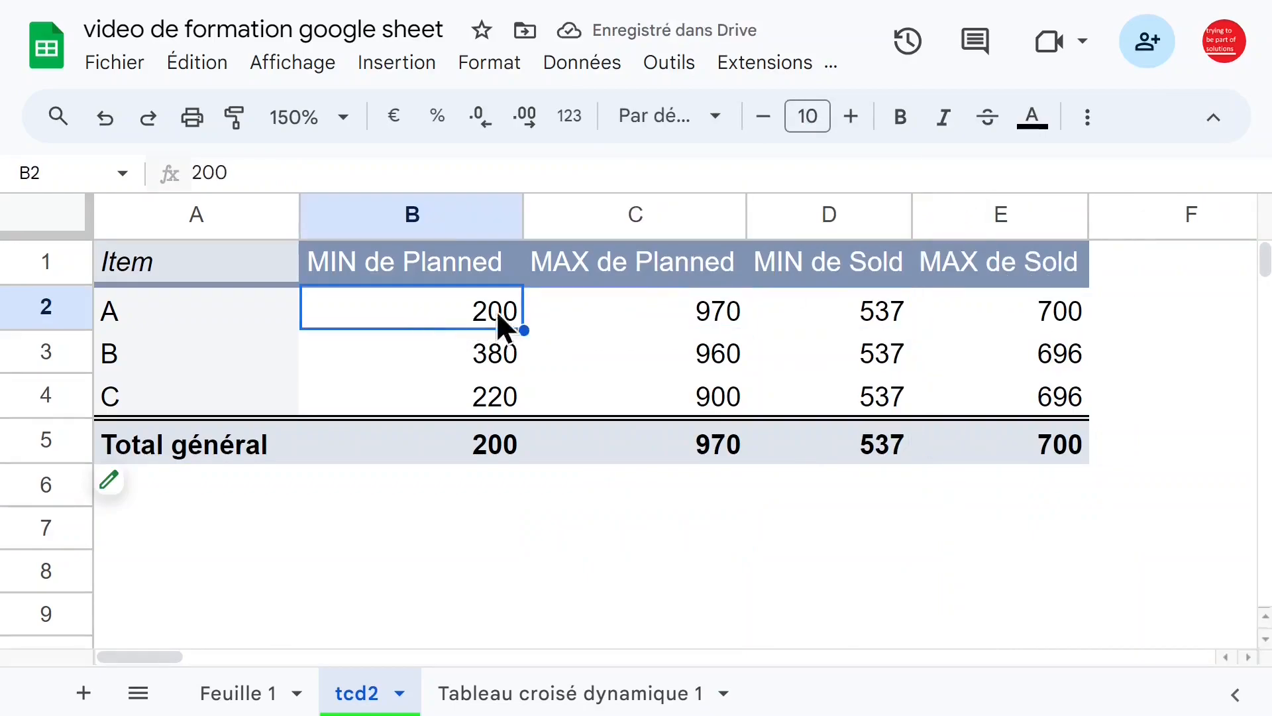
{"action": "left_click", "coordinate": [814, 316]}
{"action": "left_click", "coordinate": [1008, 308]}
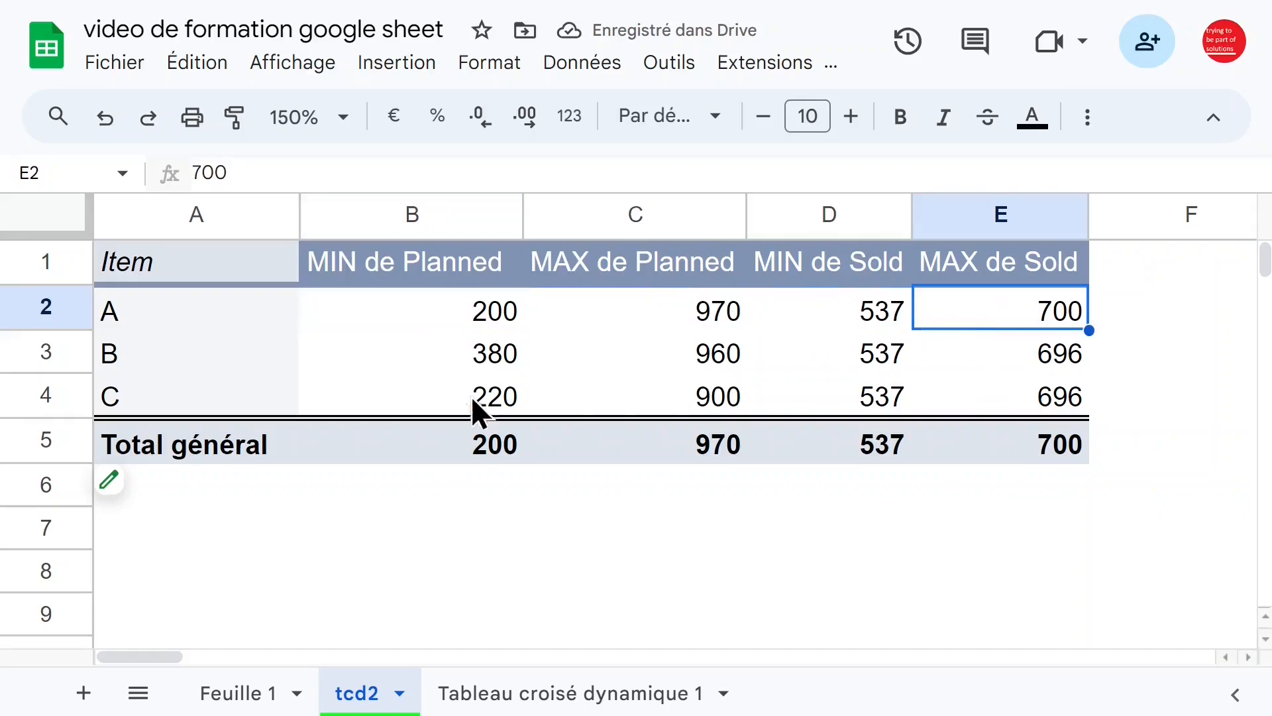
{"action": "left_click", "coordinate": [390, 318]}
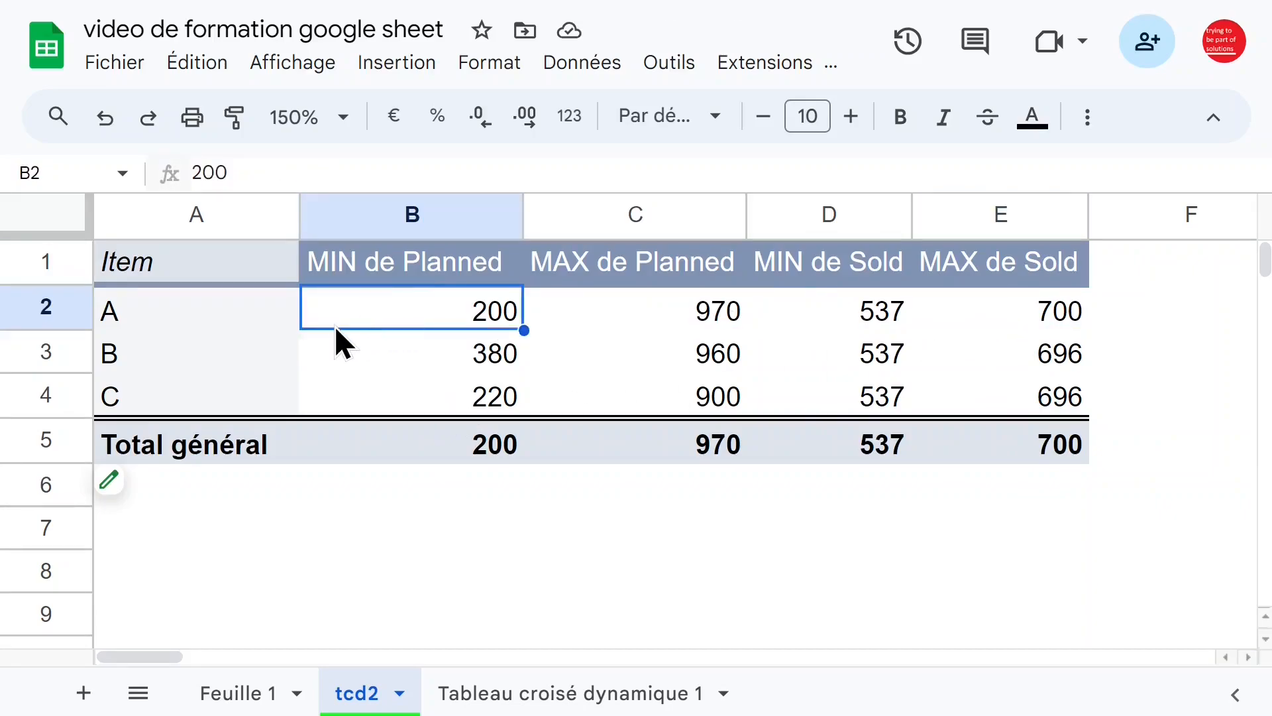
- Add Sold once more as the last pivot table value, summarised by AVERAGE, and close the editor
{"action": "left_click", "coordinate": [150, 493]}
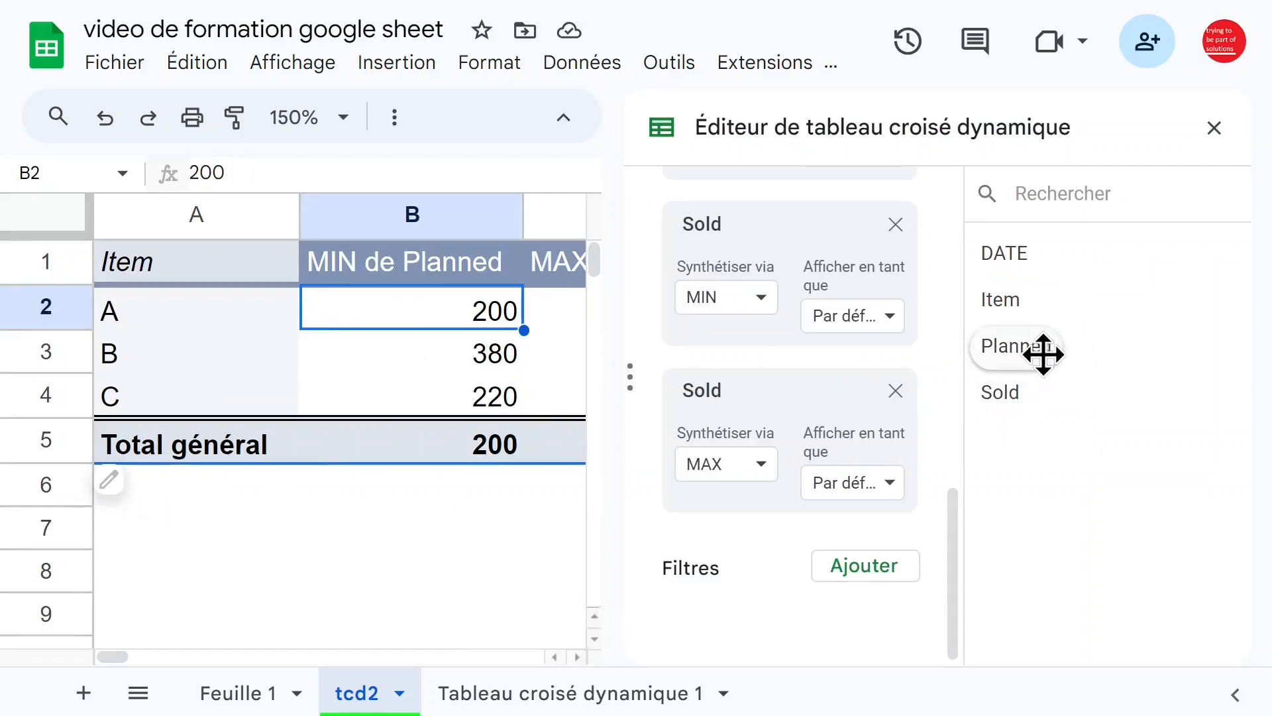
{"action": "left_click_drag", "start_coordinate": [1017, 394], "coordinate": [728, 546]}
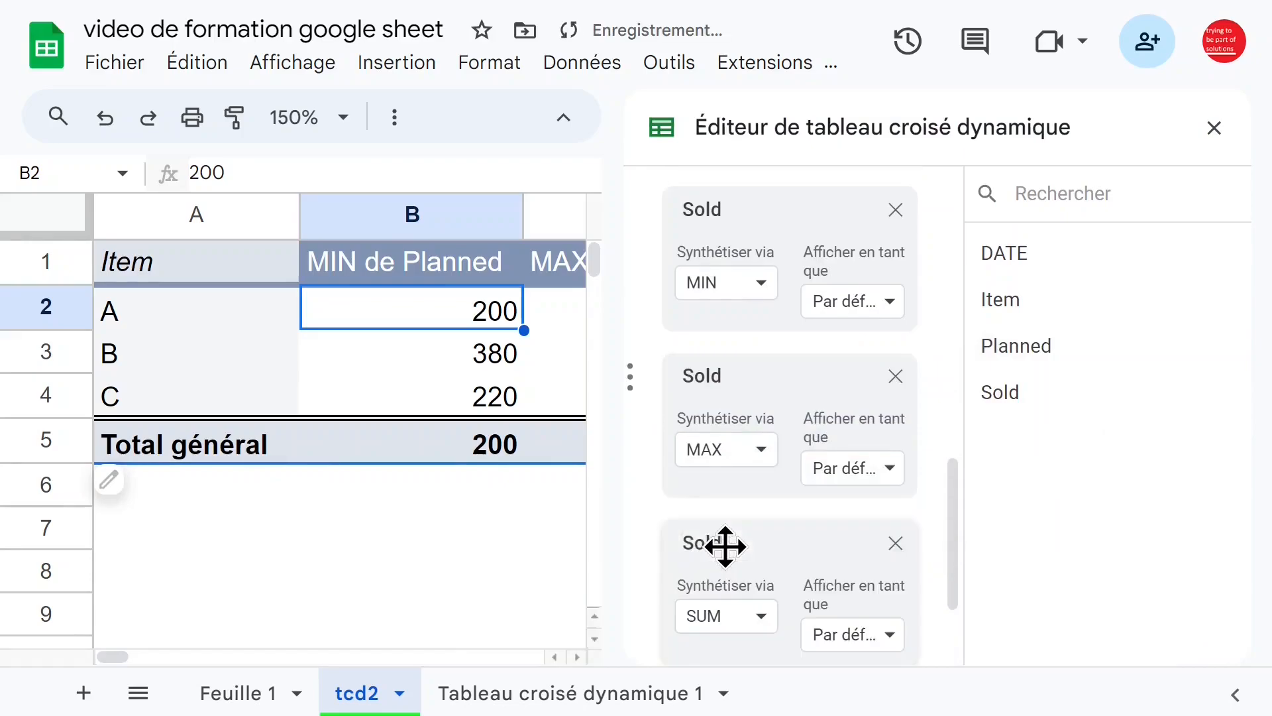
{"action": "left_click", "coordinate": [761, 621]}
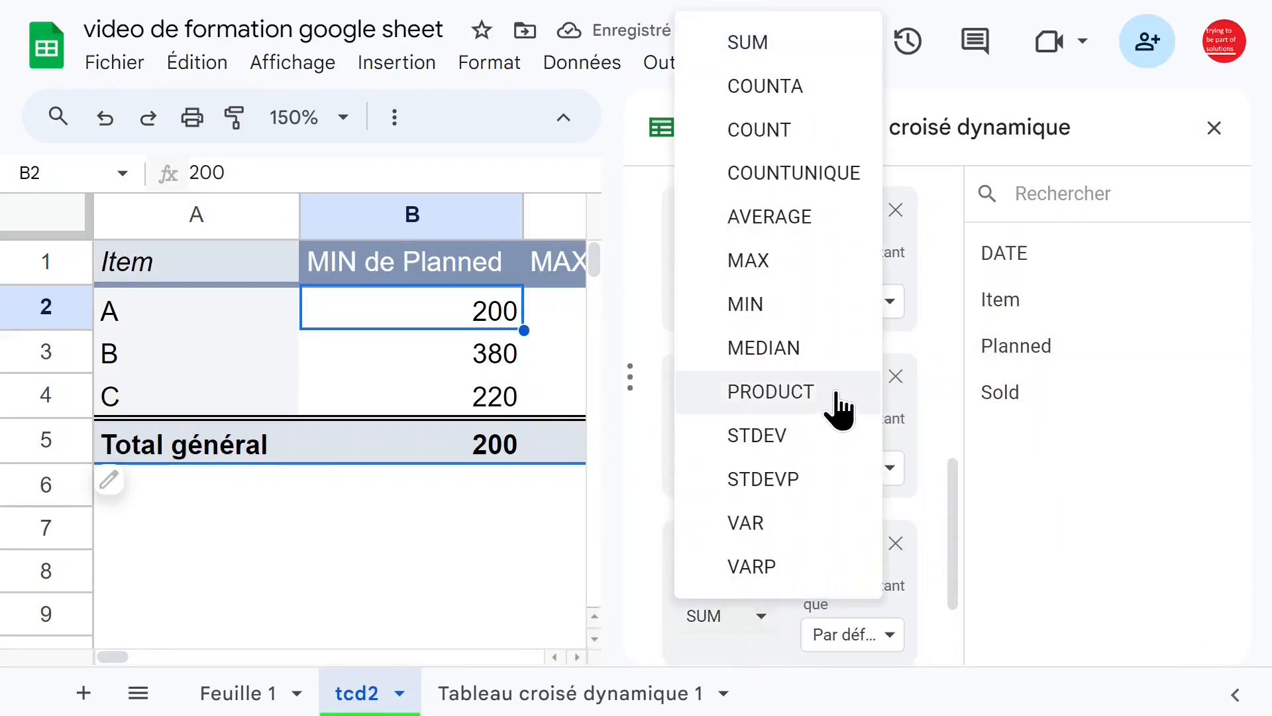
{"action": "left_click", "coordinate": [798, 222]}
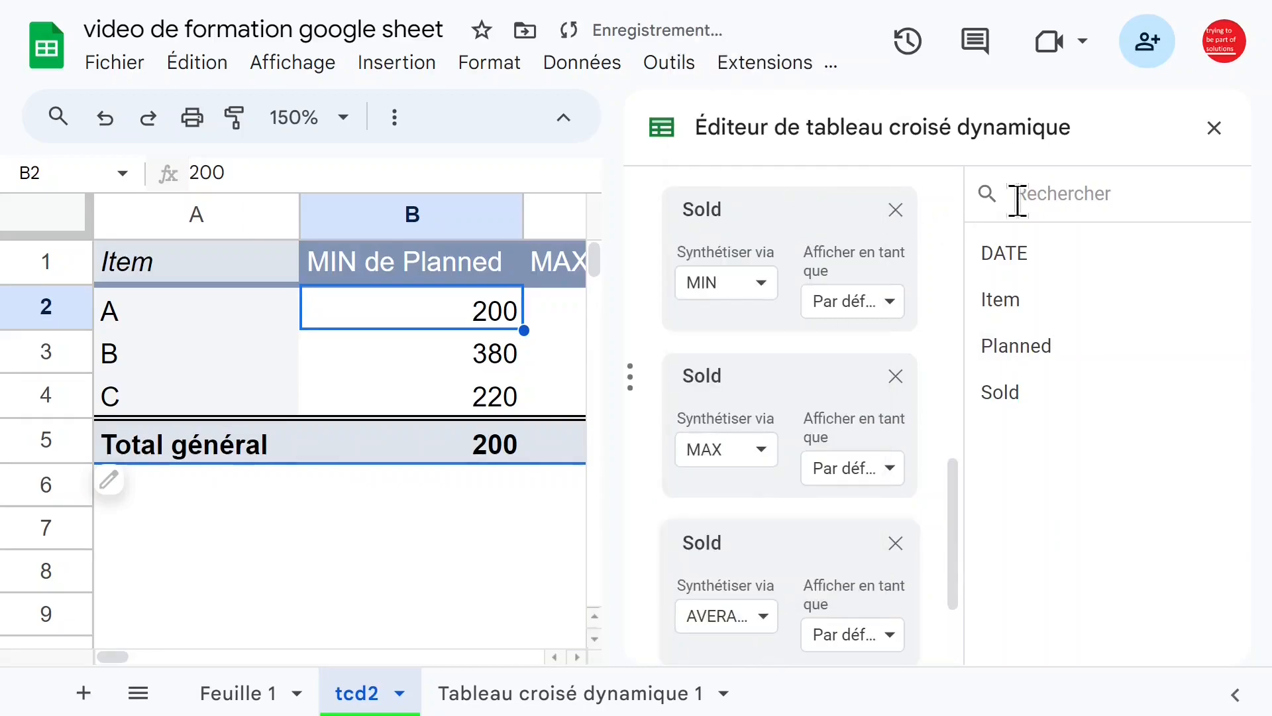
{"action": "left_click", "coordinate": [1215, 129]}
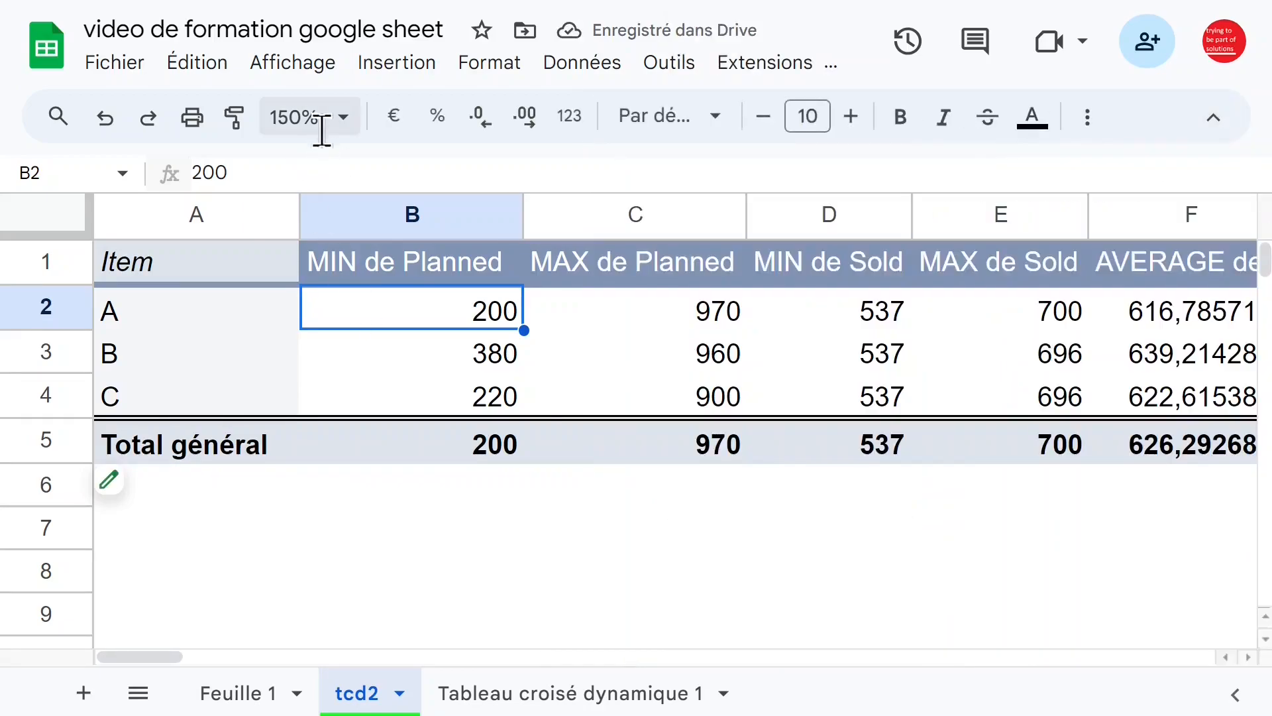
- Reduce the AVERAGE de Sold values in F2:F5 to two decimal places
{"action": "left_click", "coordinate": [342, 119]}
{"action": "left_click", "coordinate": [315, 344]}
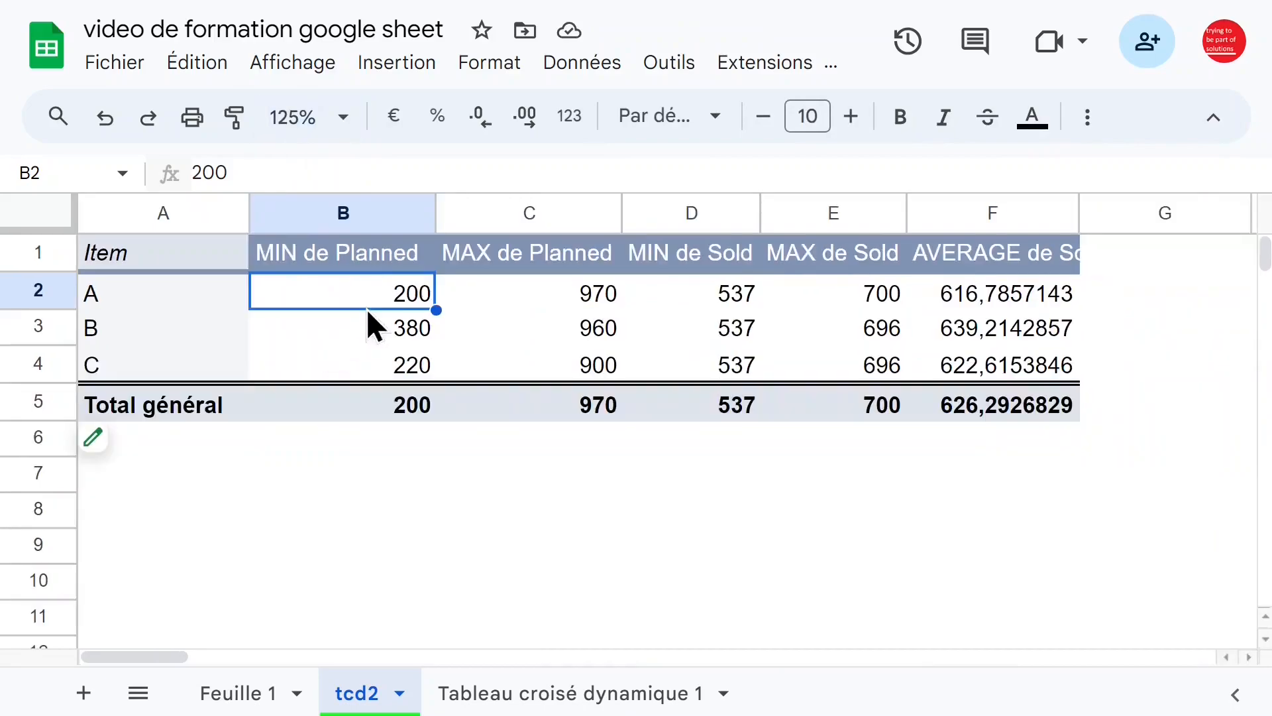
{"action": "left_click", "coordinate": [968, 291]}
{"action": "left_click_drag", "start_coordinate": [968, 292], "coordinate": [969, 403]}
{"action": "right_click", "coordinate": [947, 292]}
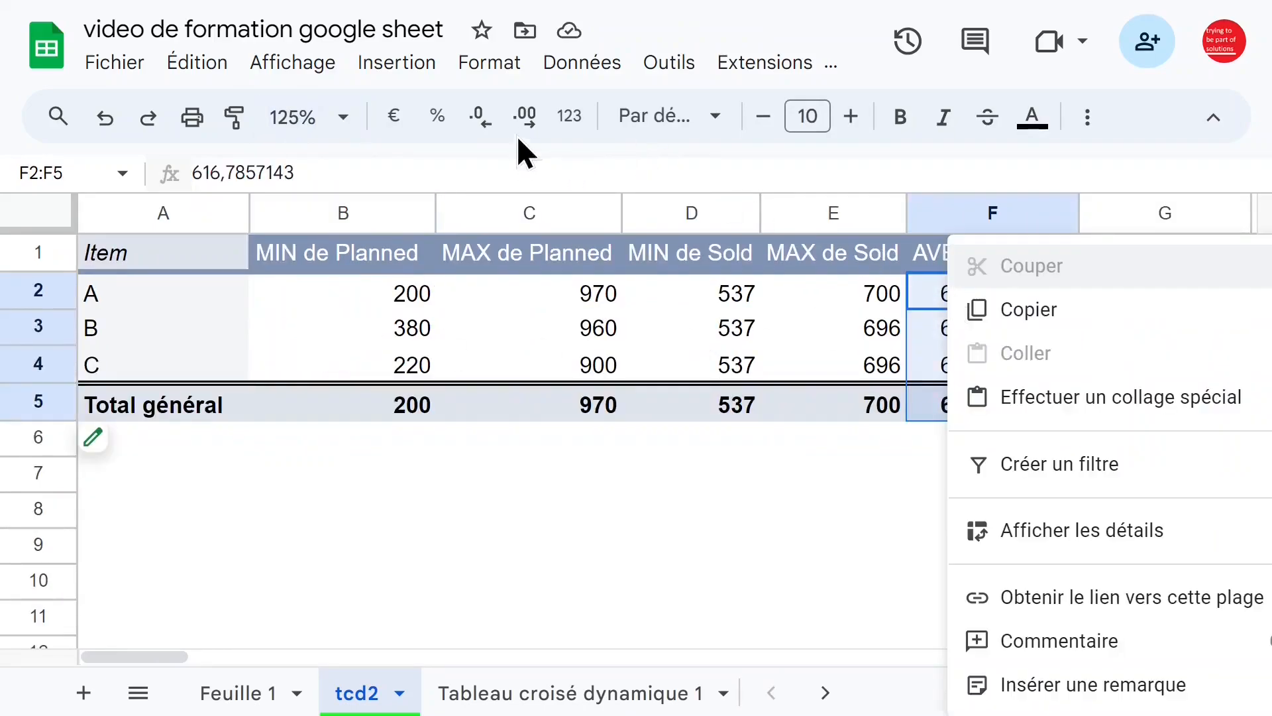
{"action": "left_click", "coordinate": [525, 116]}
{"action": "left_click", "coordinate": [479, 118]}
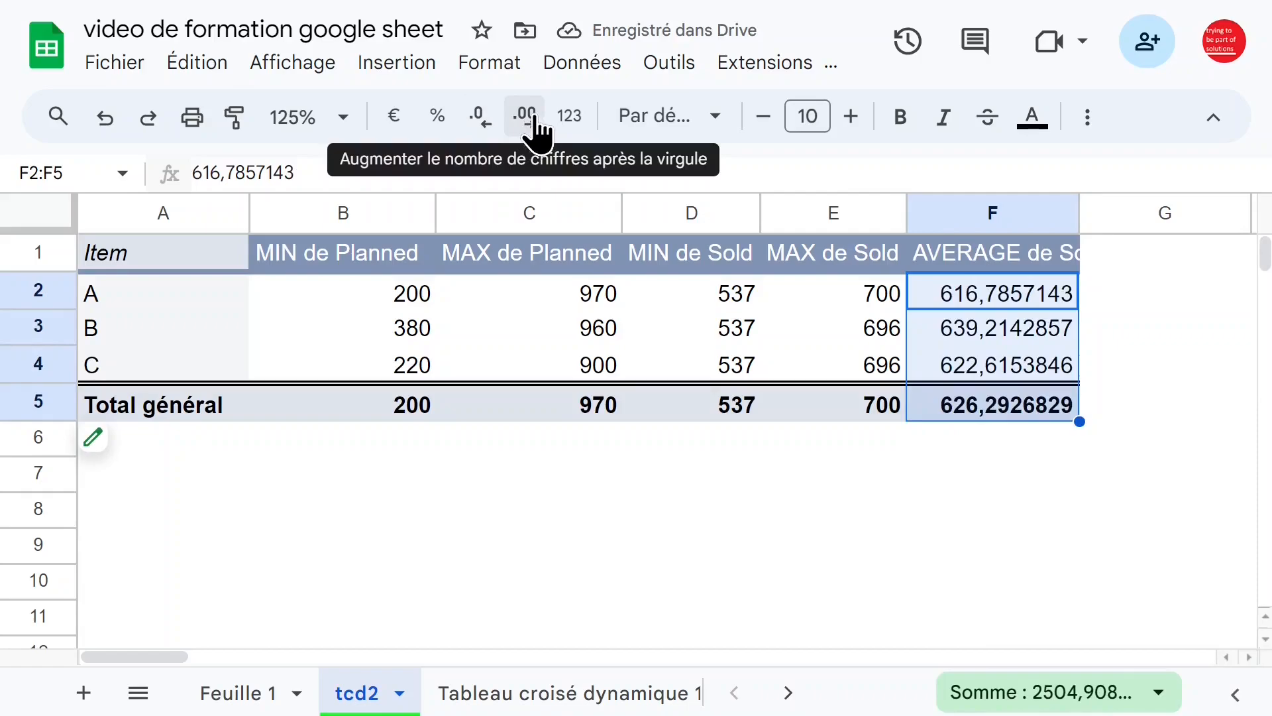
{"action": "left_click", "coordinate": [479, 118]}
{"action": "left_click", "coordinate": [478, 118]}
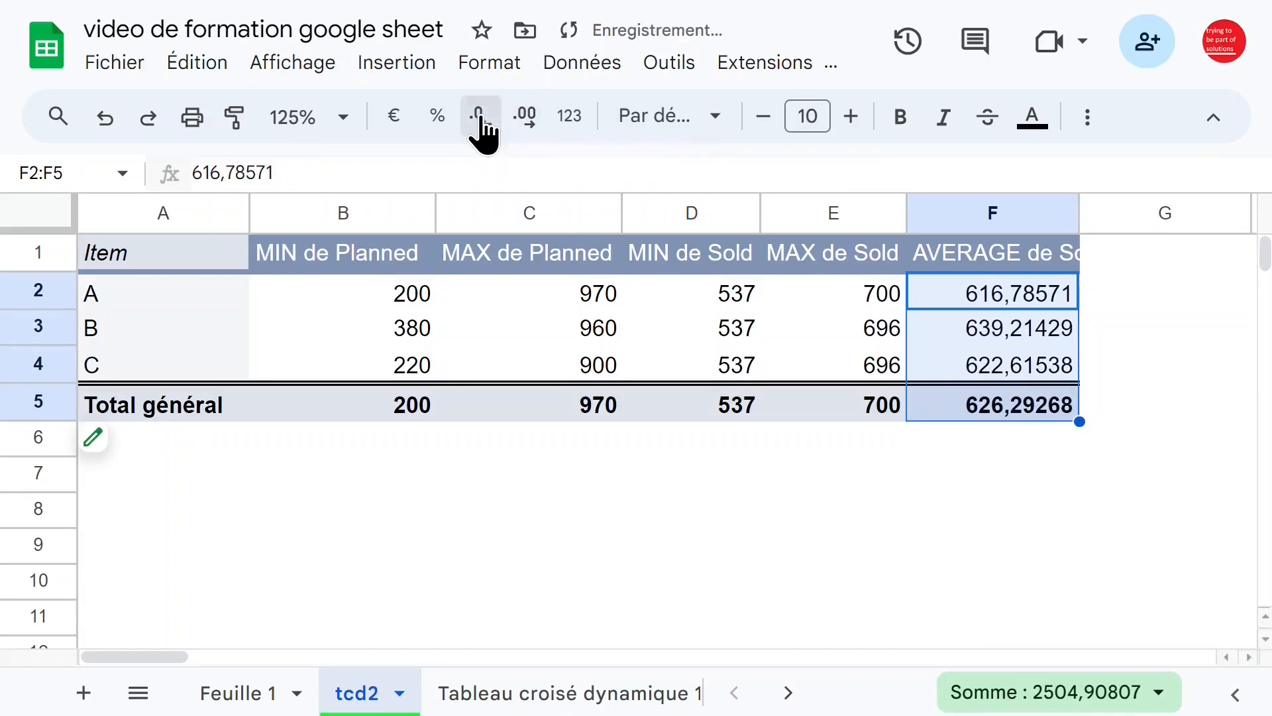
{"action": "left_click", "coordinate": [478, 118]}
{"action": "left_click", "coordinate": [478, 118]}
{"action": "left_click", "coordinate": [479, 118]}
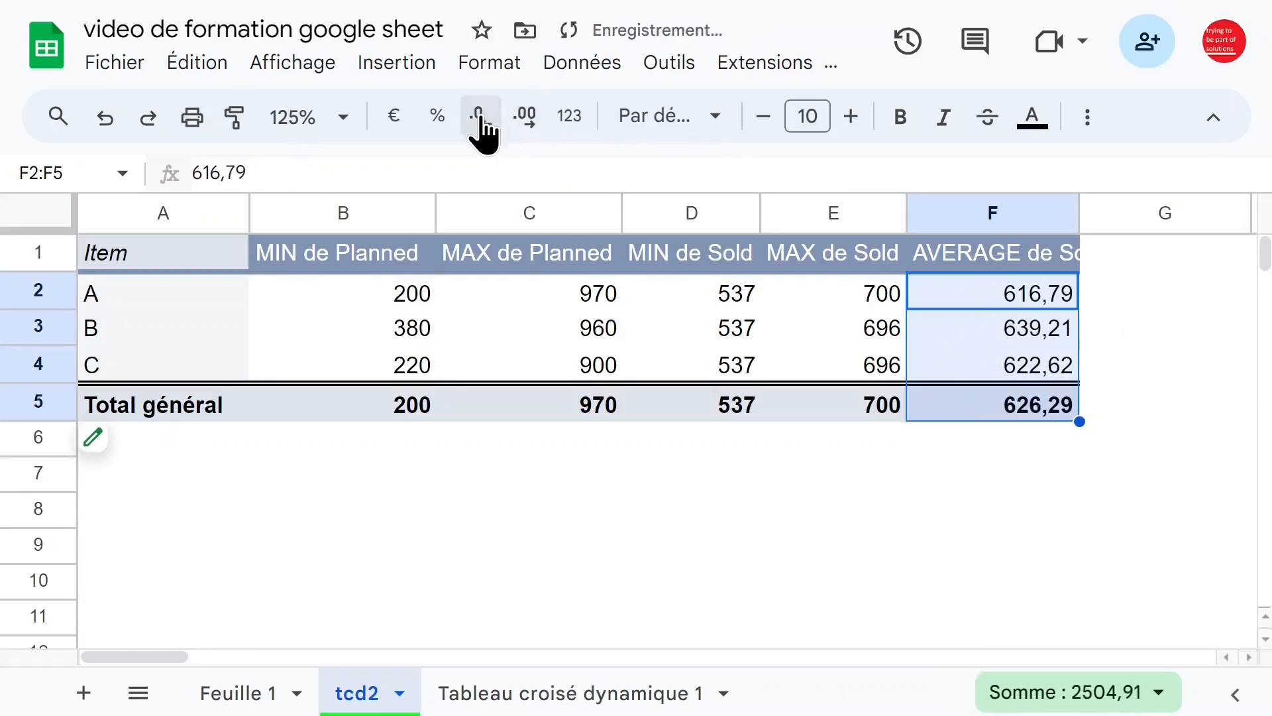
- Fit the width of column F to its header text and examine item A's Sold summaries
{"action": "double_click", "coordinate": [1082, 220]}
{"action": "left_click", "coordinate": [755, 295]}
{"action": "left_click", "coordinate": [826, 295]}
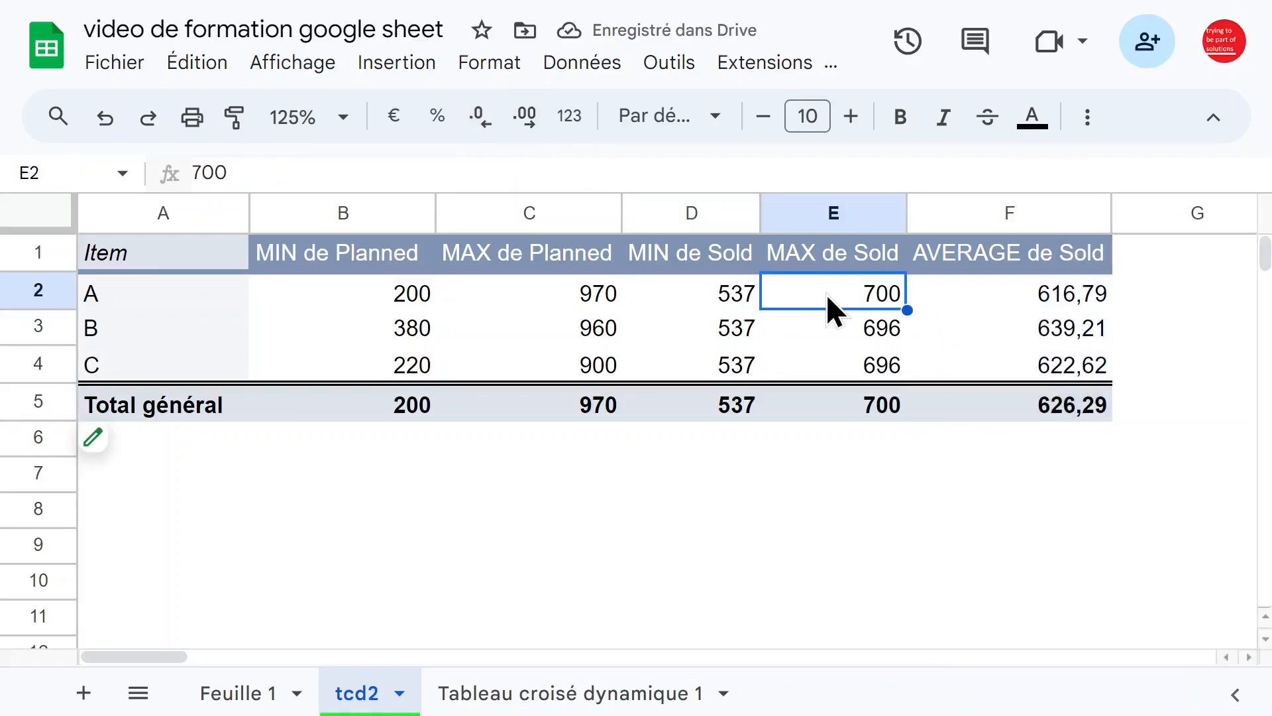
{"action": "left_click", "coordinate": [726, 294]}
{"action": "left_click", "coordinate": [1014, 304]}
- Fill the three Sold summary columns in D1:F5 with blue
{"action": "left_click_drag", "start_coordinate": [733, 304], "coordinate": [1061, 378]}
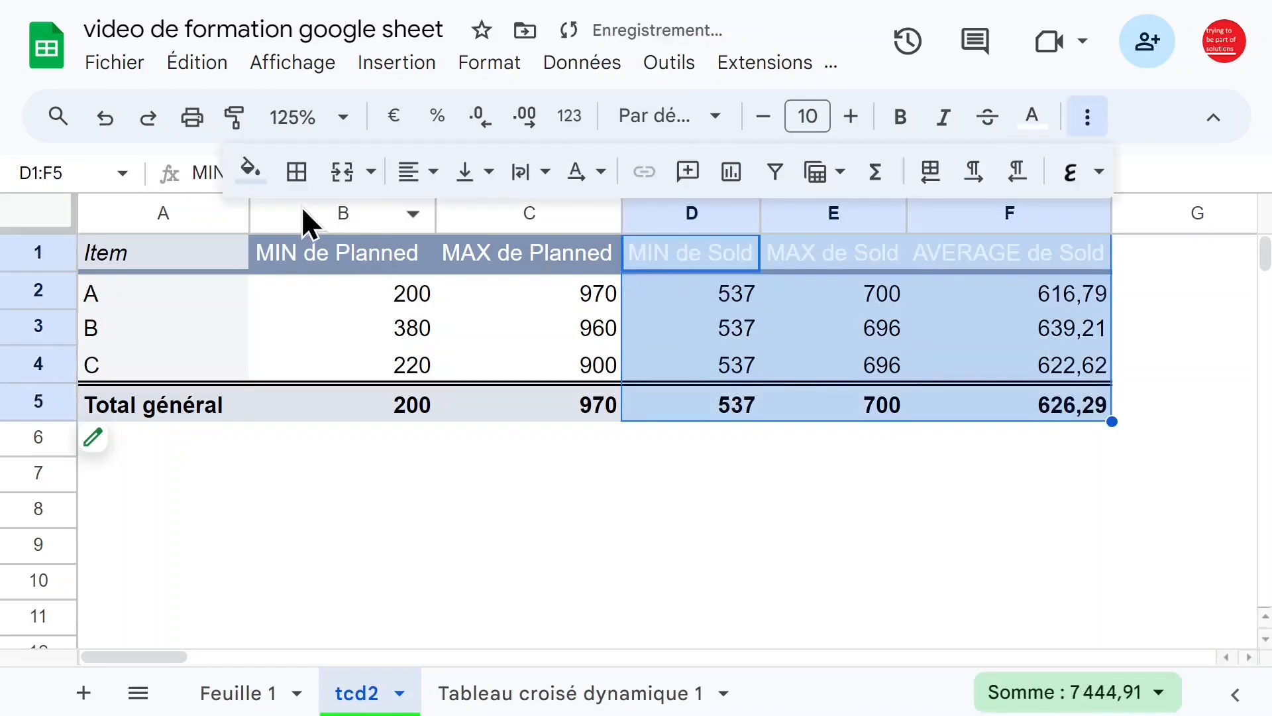
{"action": "left_click", "coordinate": [251, 174]}
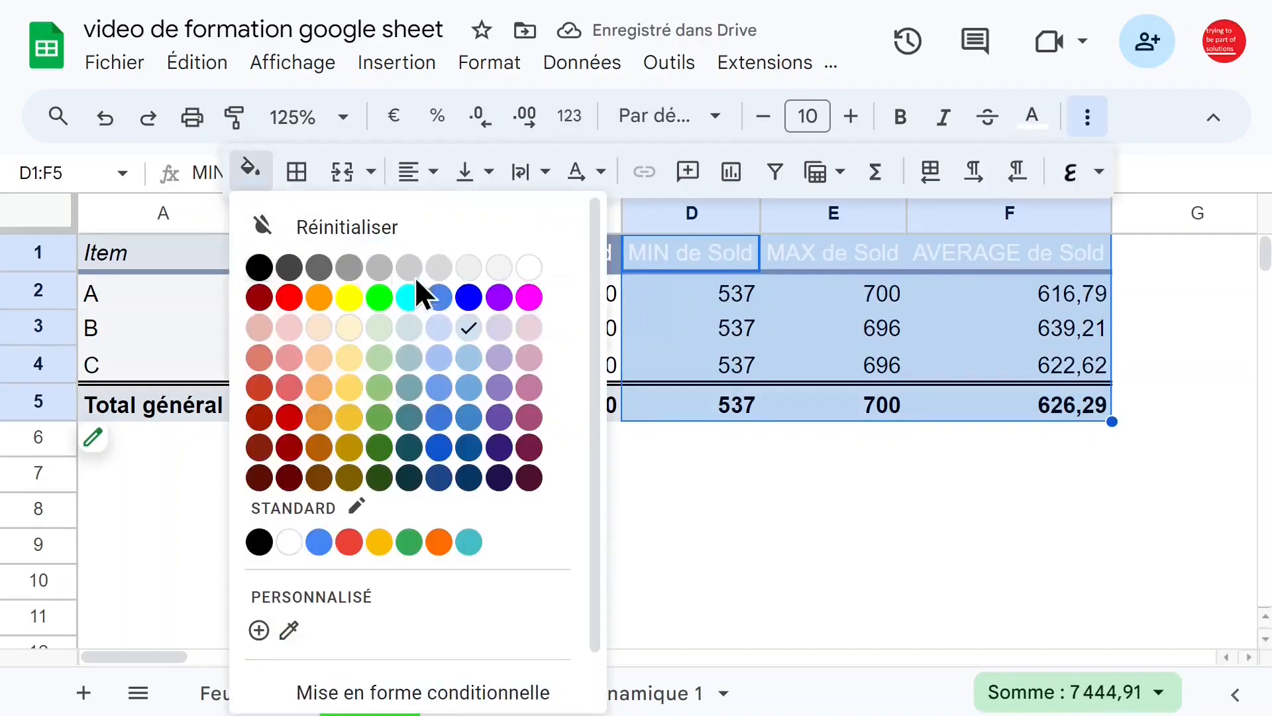
{"action": "left_click", "coordinate": [469, 298]}
{"action": "left_click", "coordinate": [733, 332]}
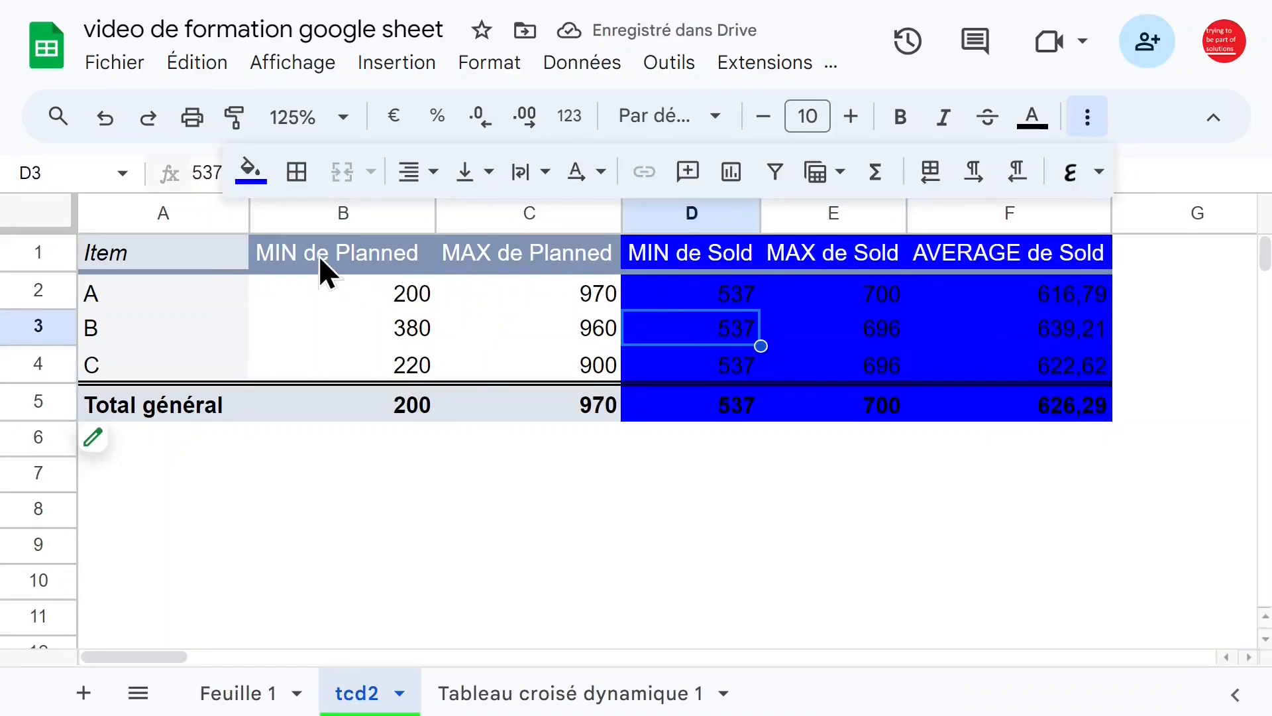
{"action": "left_click", "coordinate": [392, 302]}
{"action": "left_click", "coordinate": [487, 262]}
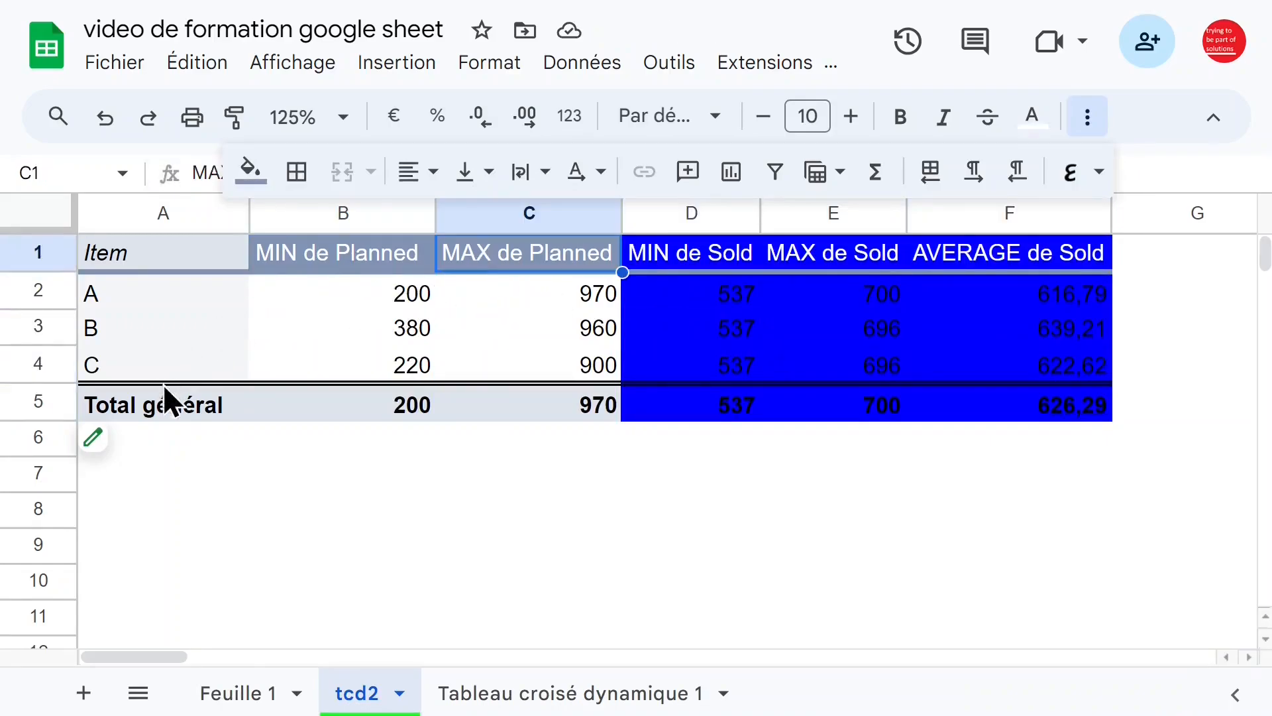
- Add Planned as a pivot table value before the Sold values, summarised by AVERAGE, and close the pivot table editor
{"action": "left_click", "coordinate": [142, 445]}
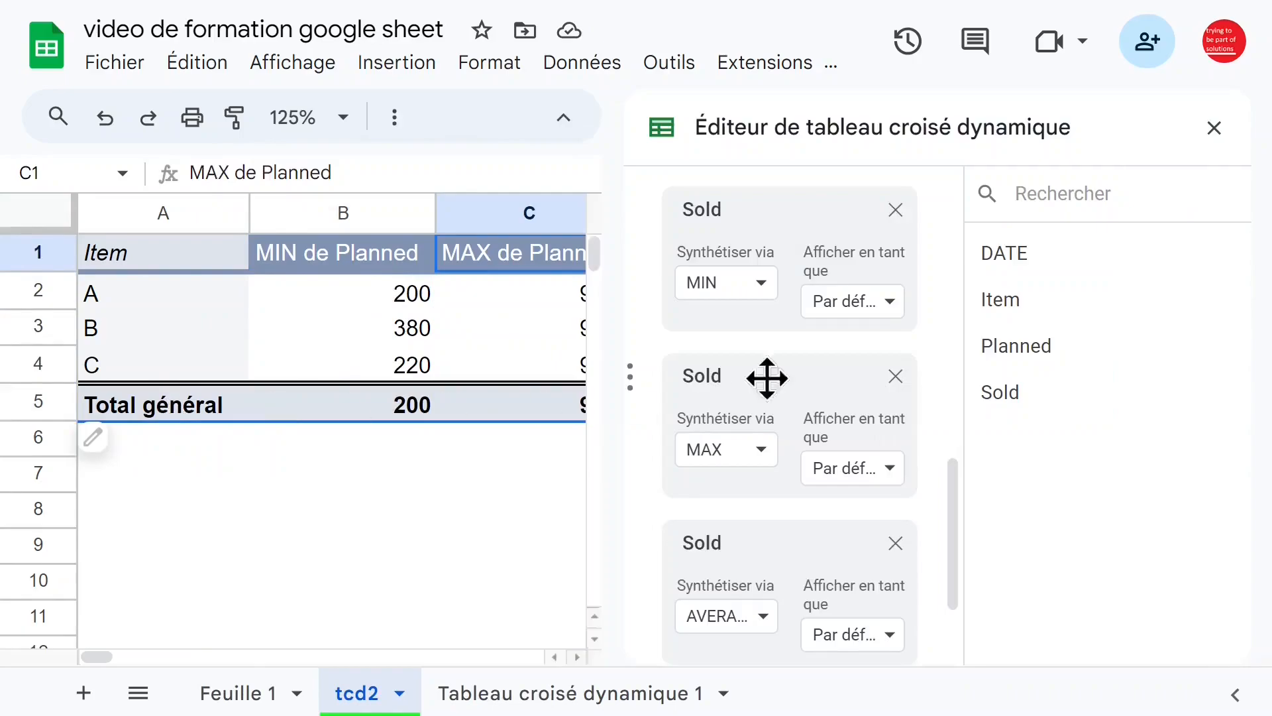
{"action": "left_click_drag", "start_coordinate": [957, 497], "coordinate": [949, 446]}
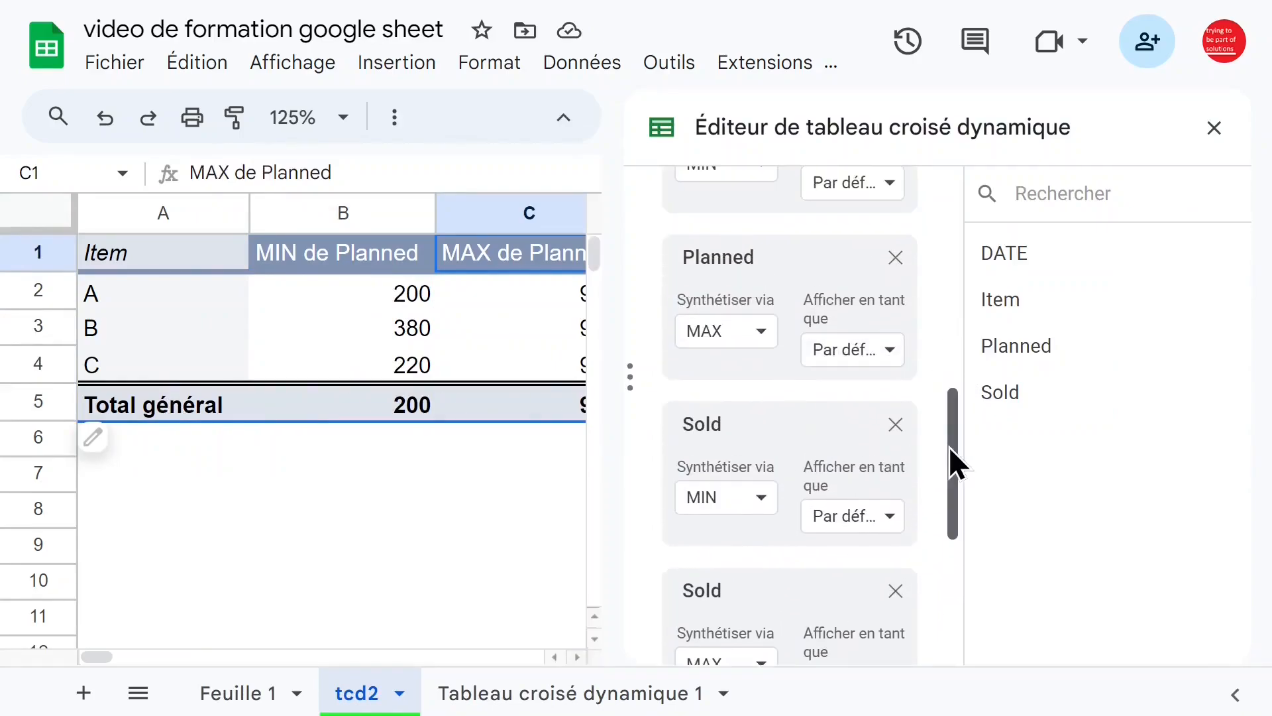
{"action": "left_click_drag", "start_coordinate": [1040, 352], "coordinate": [735, 408]}
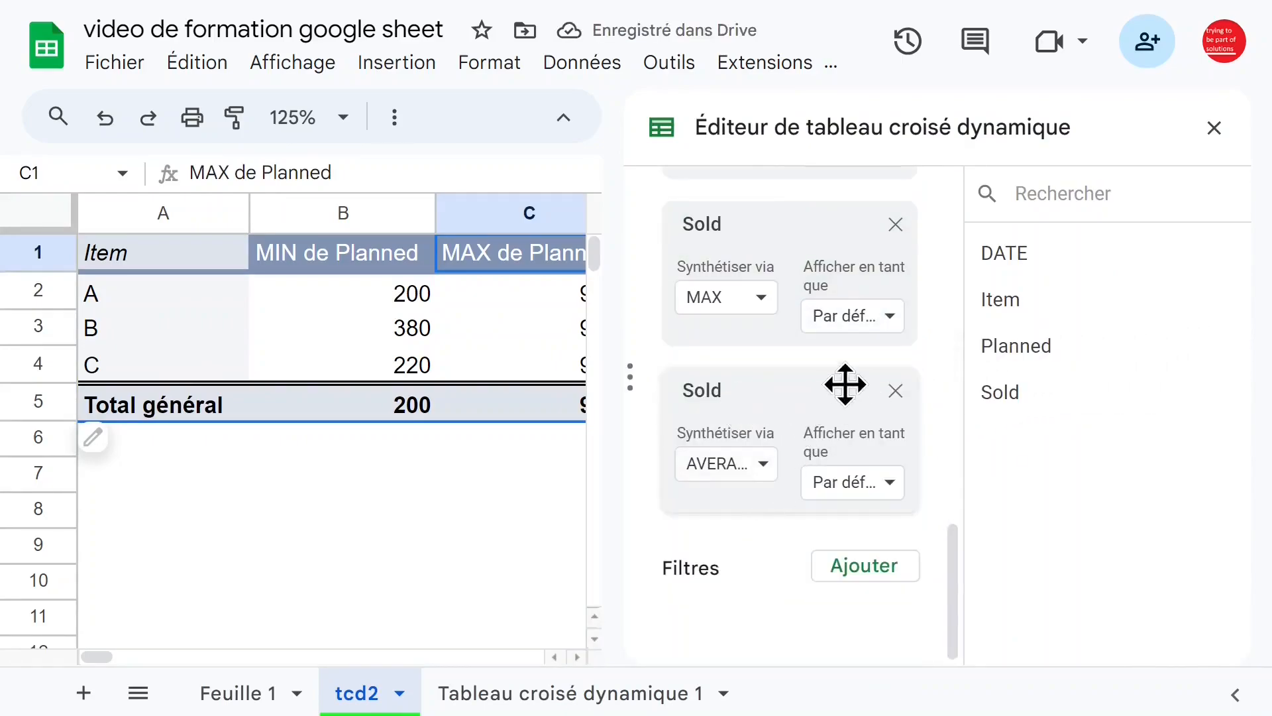
{"action": "left_click", "coordinate": [761, 580]}
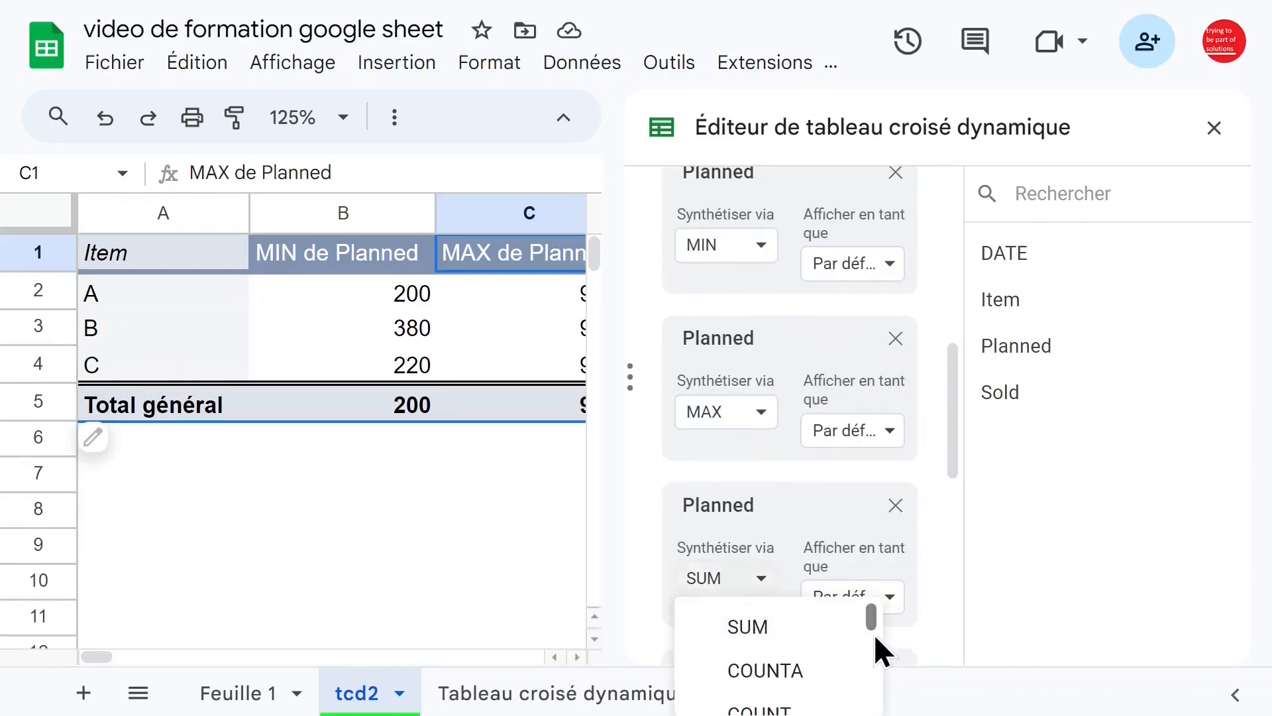
{"action": "left_click_drag", "start_coordinate": [874, 622], "coordinate": [873, 653]}
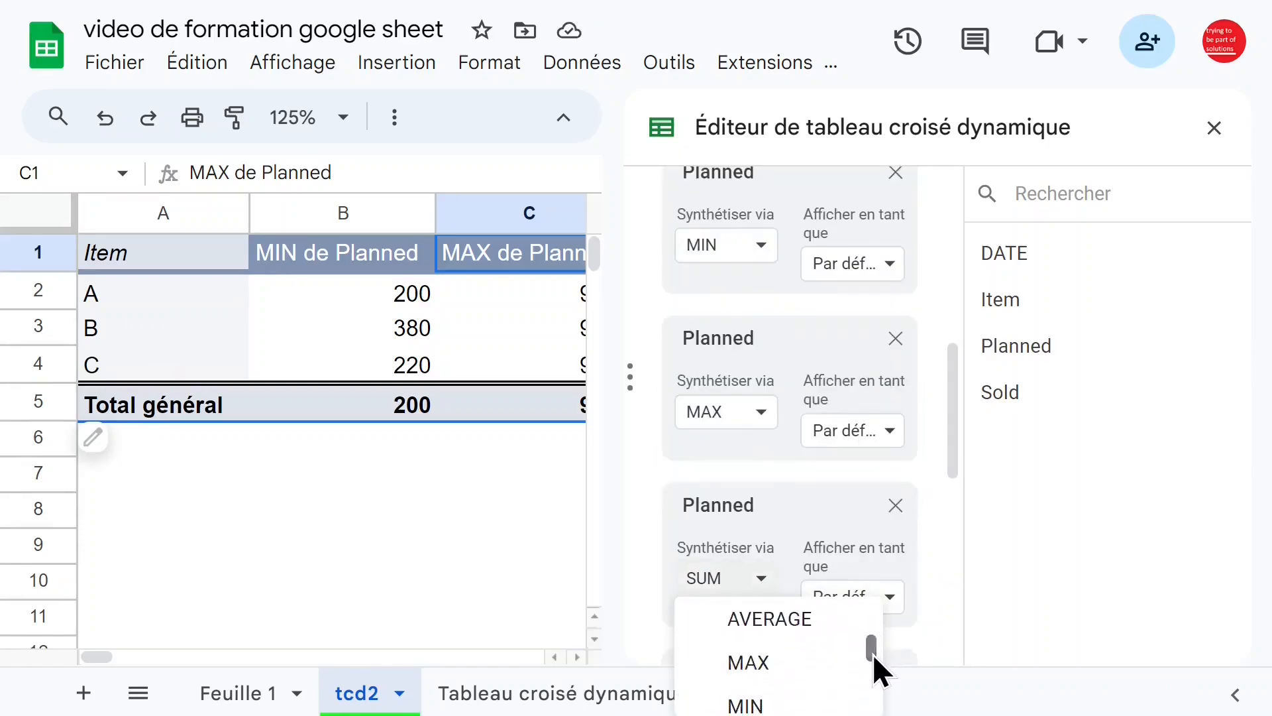
{"action": "left_click", "coordinate": [799, 625]}
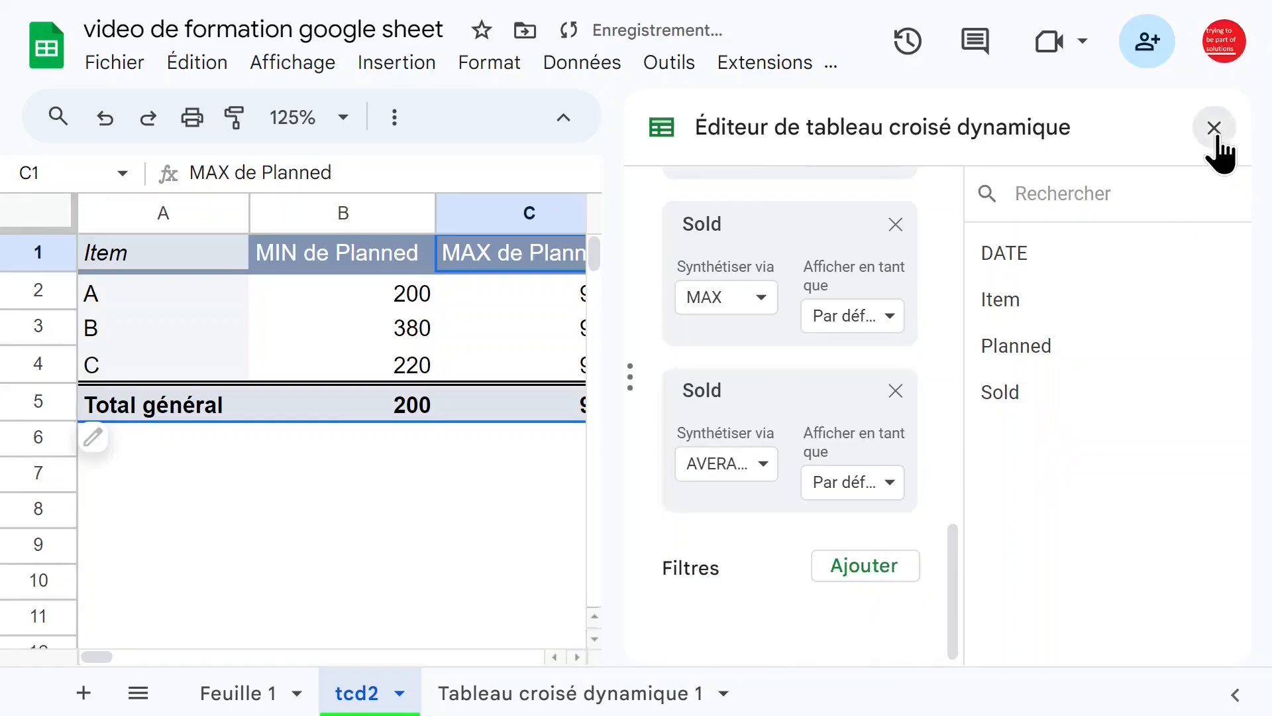
{"action": "left_click", "coordinate": [1214, 128]}
{"action": "left_click", "coordinate": [676, 475]}
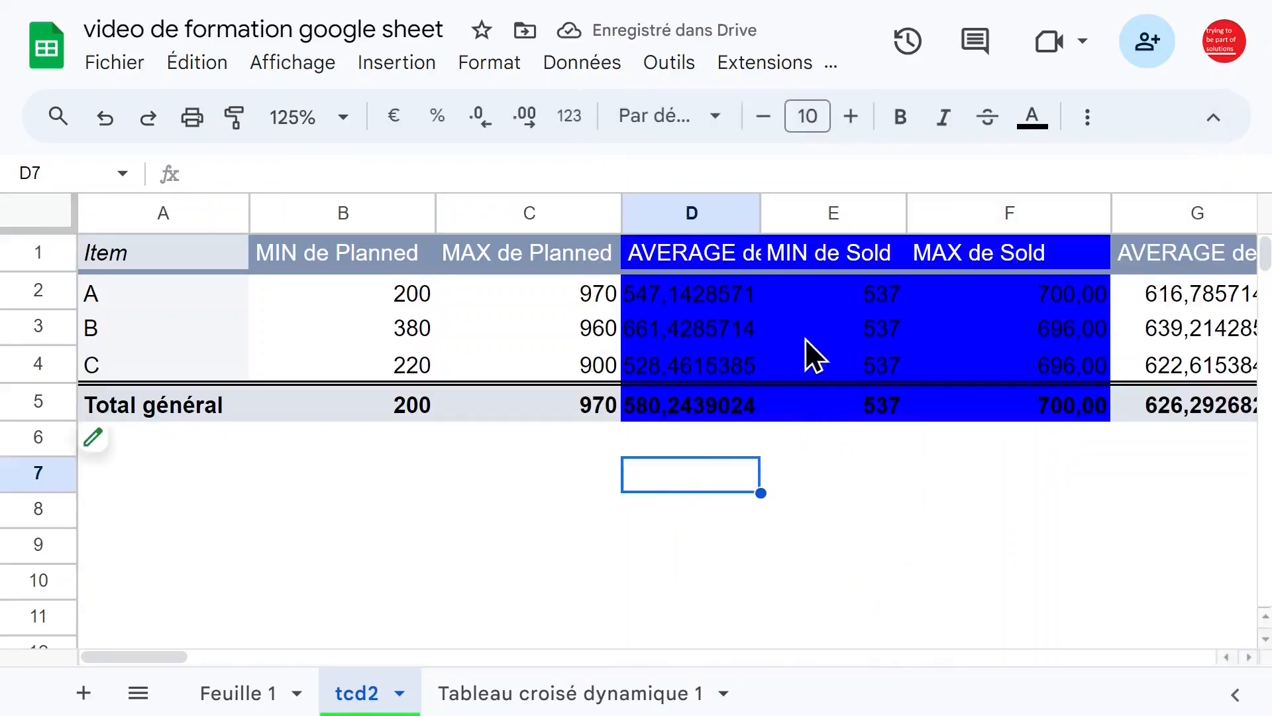
- Fit column D to its header text and reduce the AVERAGE de Planned values in D2:D5 to three decimal places
{"action": "double_click", "coordinate": [760, 213]}
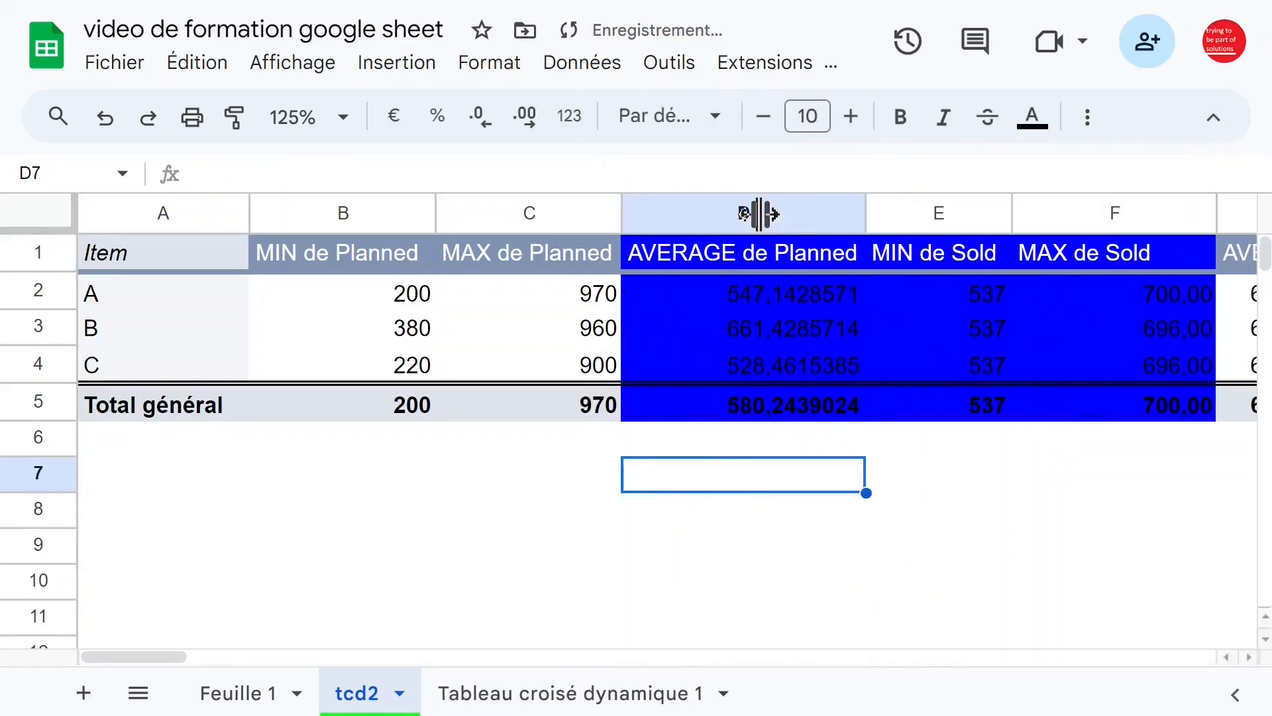
{"action": "left_click", "coordinate": [752, 297]}
{"action": "left_click_drag", "start_coordinate": [708, 304], "coordinate": [703, 417]}
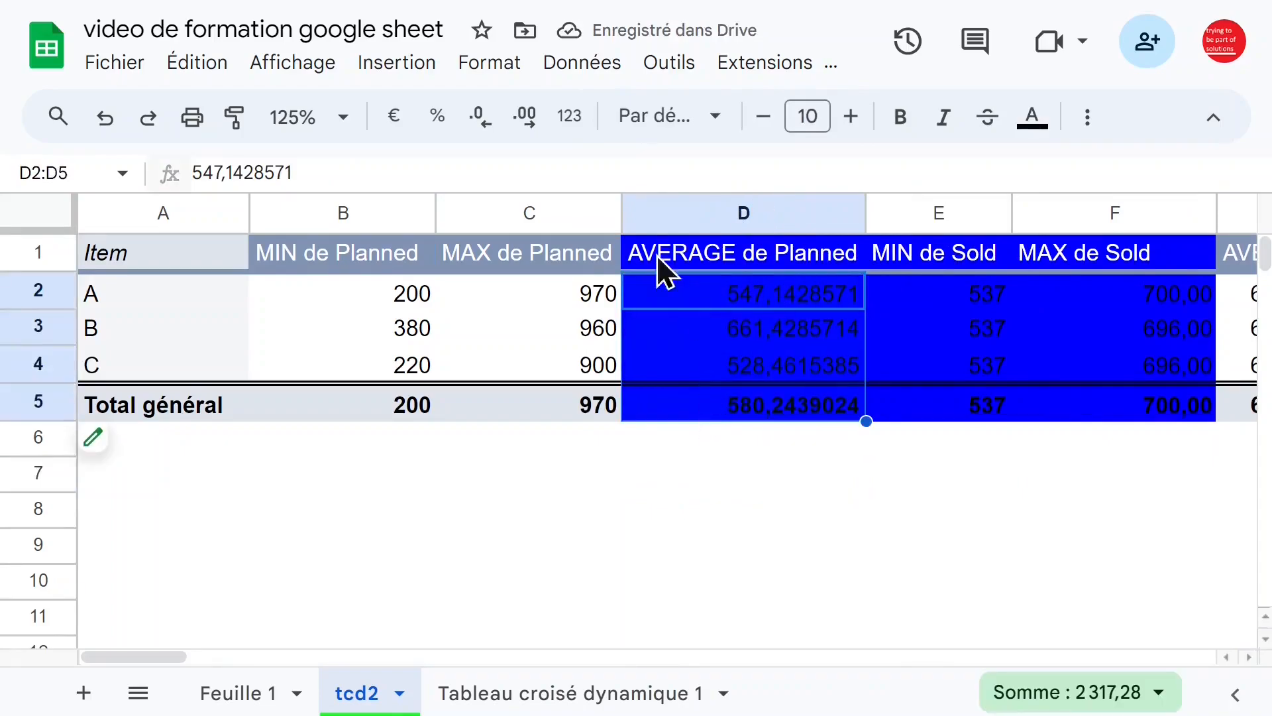
{"action": "left_click", "coordinate": [482, 125]}
{"action": "left_click", "coordinate": [482, 126]}
{"action": "left_click", "coordinate": [482, 126]}
{"action": "left_click", "coordinate": [482, 125]}
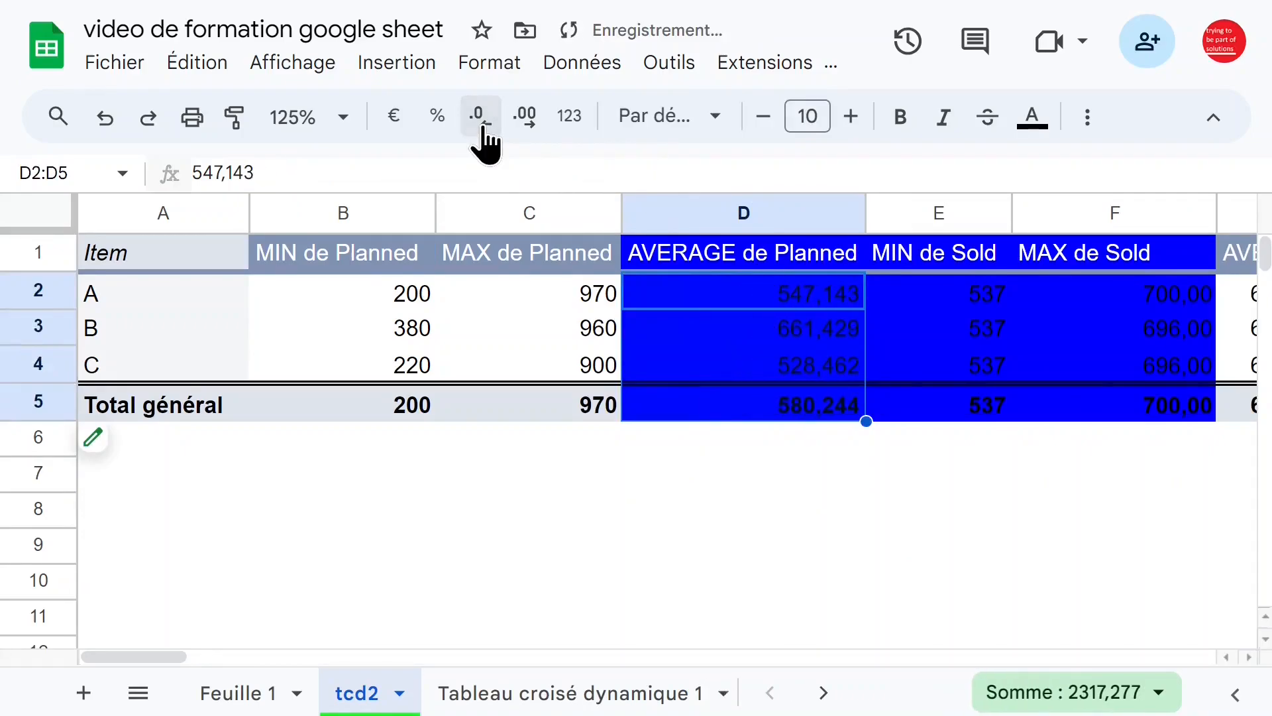
- Select the entire tcd2 sheet and set its fill colour to white
{"action": "left_click", "coordinate": [479, 248]}
{"action": "left_click", "coordinate": [118, 262]}
{"action": "key", "text": "ctrl+a"}
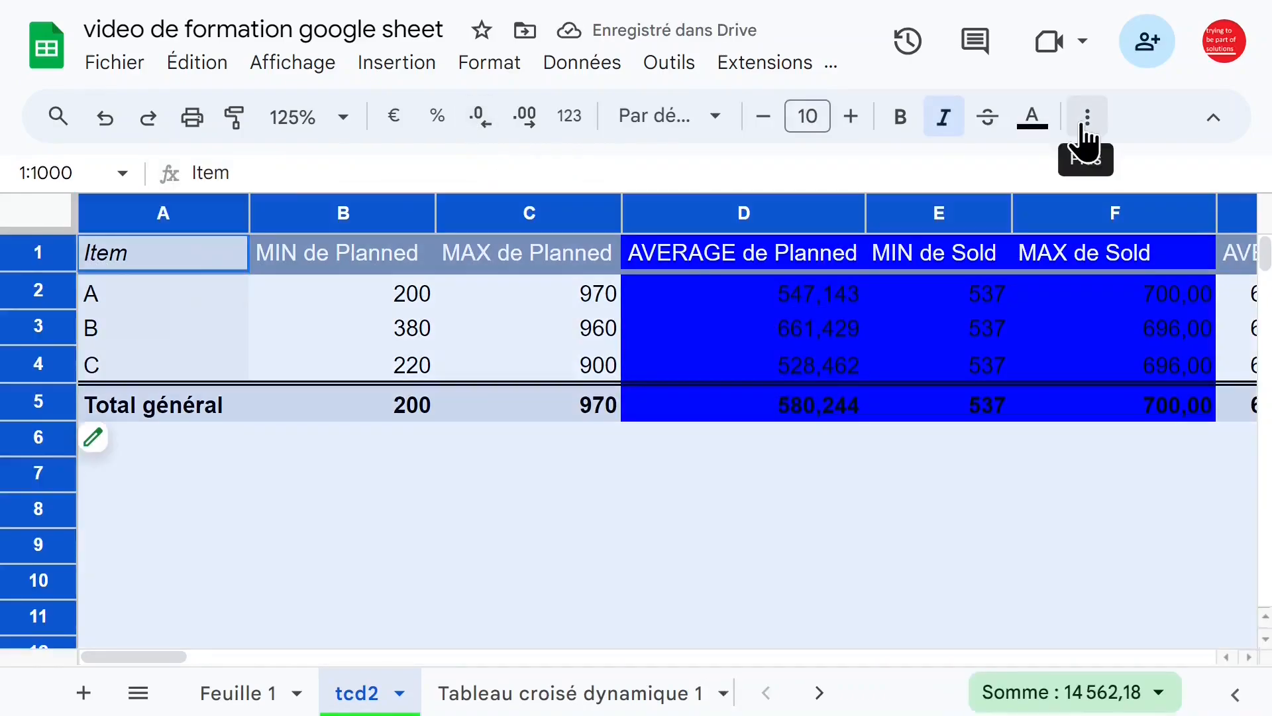
{"action": "left_click", "coordinate": [1088, 120]}
{"action": "left_click", "coordinate": [250, 171]}
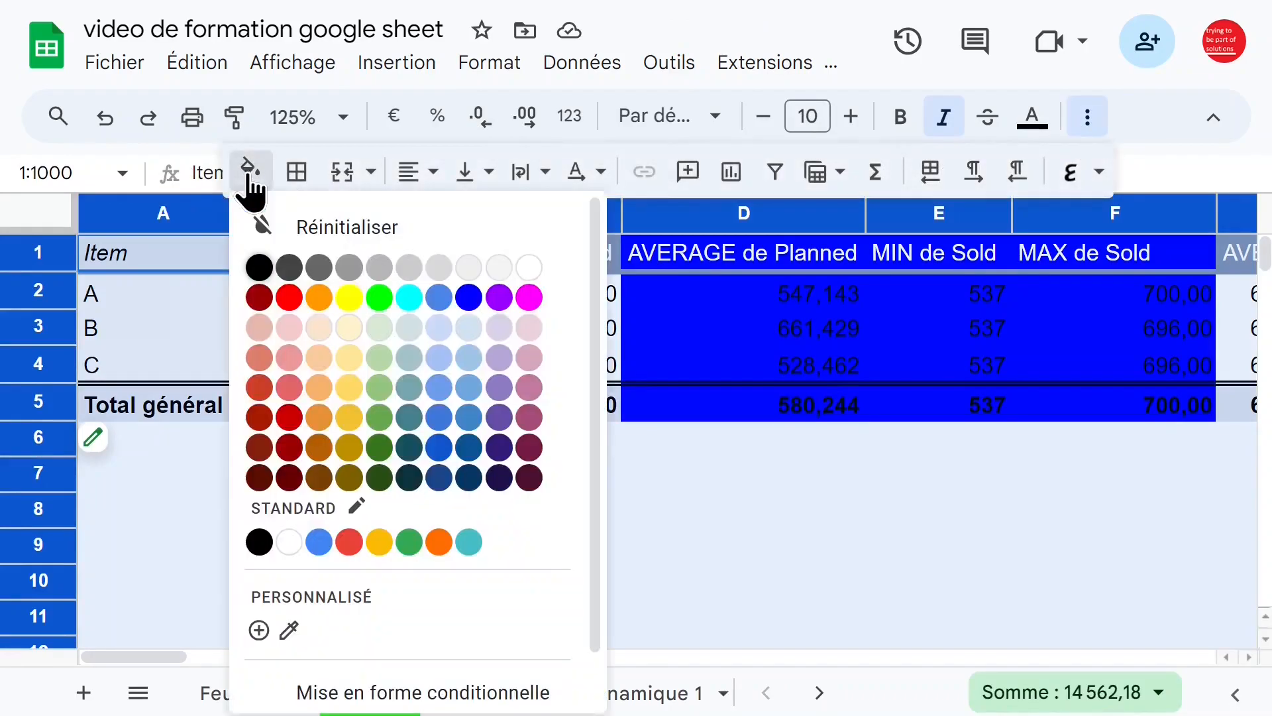
{"action": "left_click", "coordinate": [535, 272]}
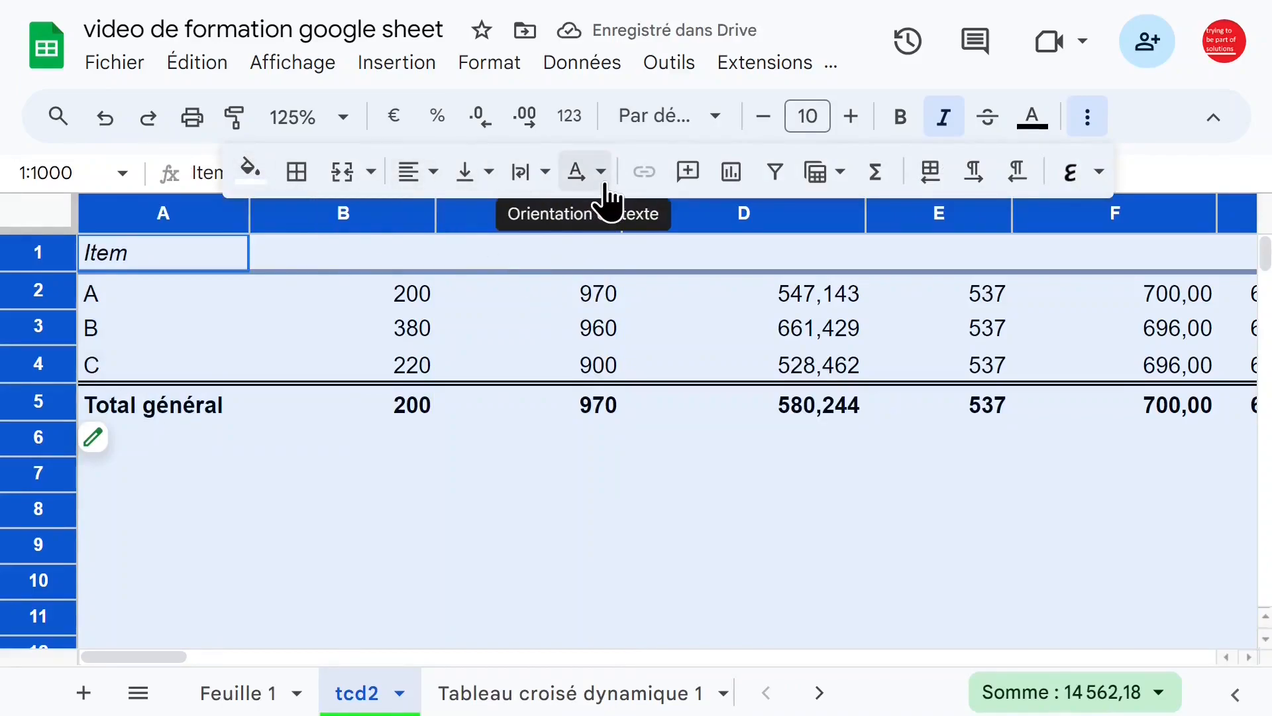
- Set the whole sheet's text colour to dark grey and fill the Item and Planned cells A1:D5 with yellow
{"action": "left_click", "coordinate": [1029, 126]}
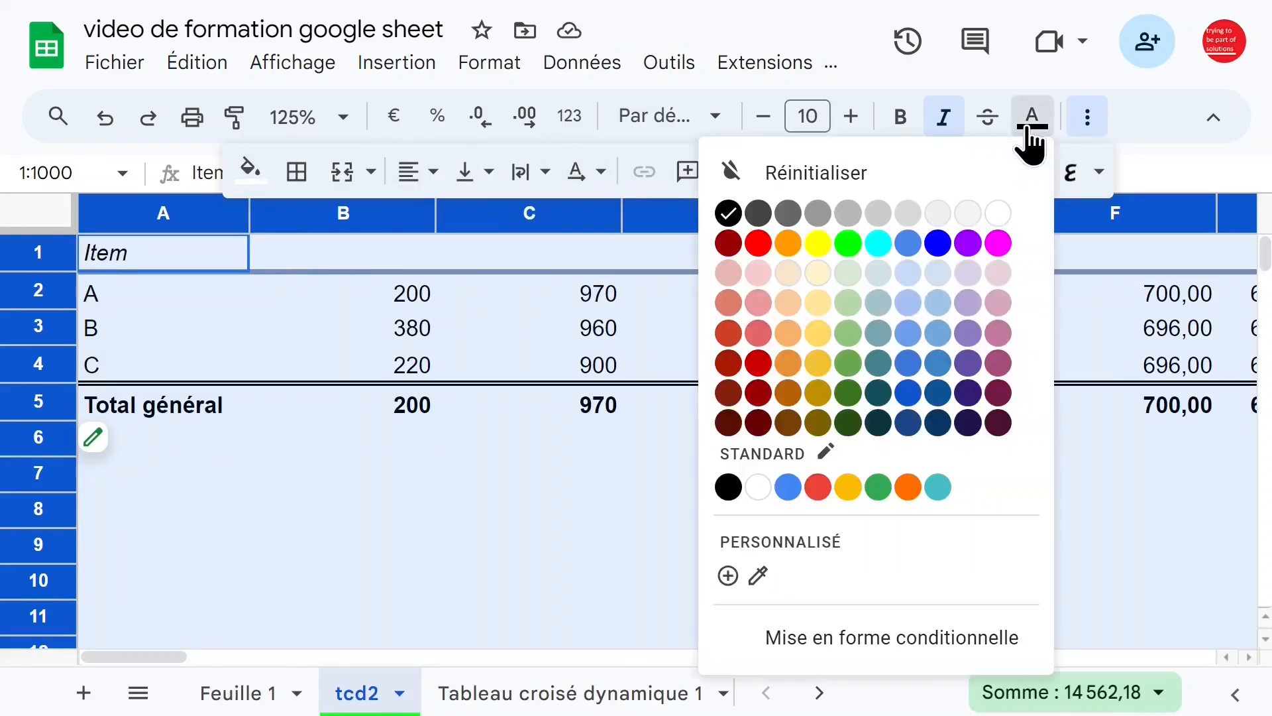
{"action": "left_click", "coordinate": [768, 214]}
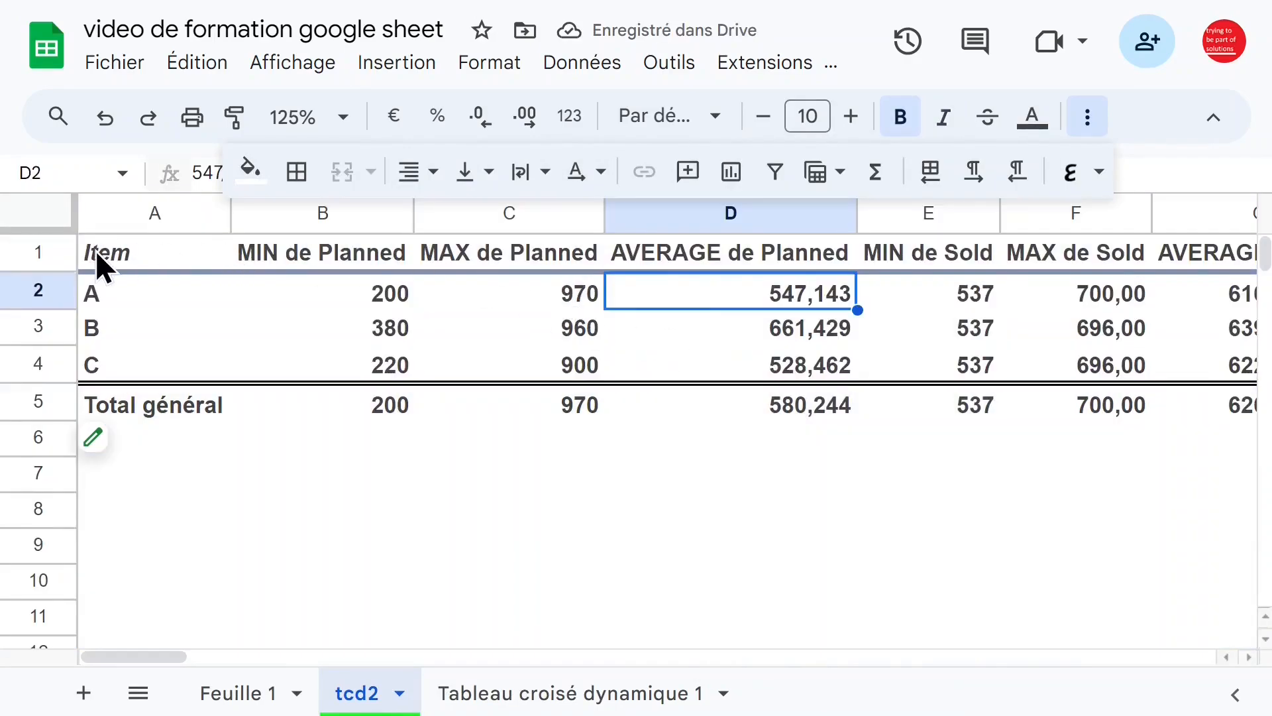
{"action": "left_click_drag", "start_coordinate": [95, 249], "coordinate": [797, 407]}
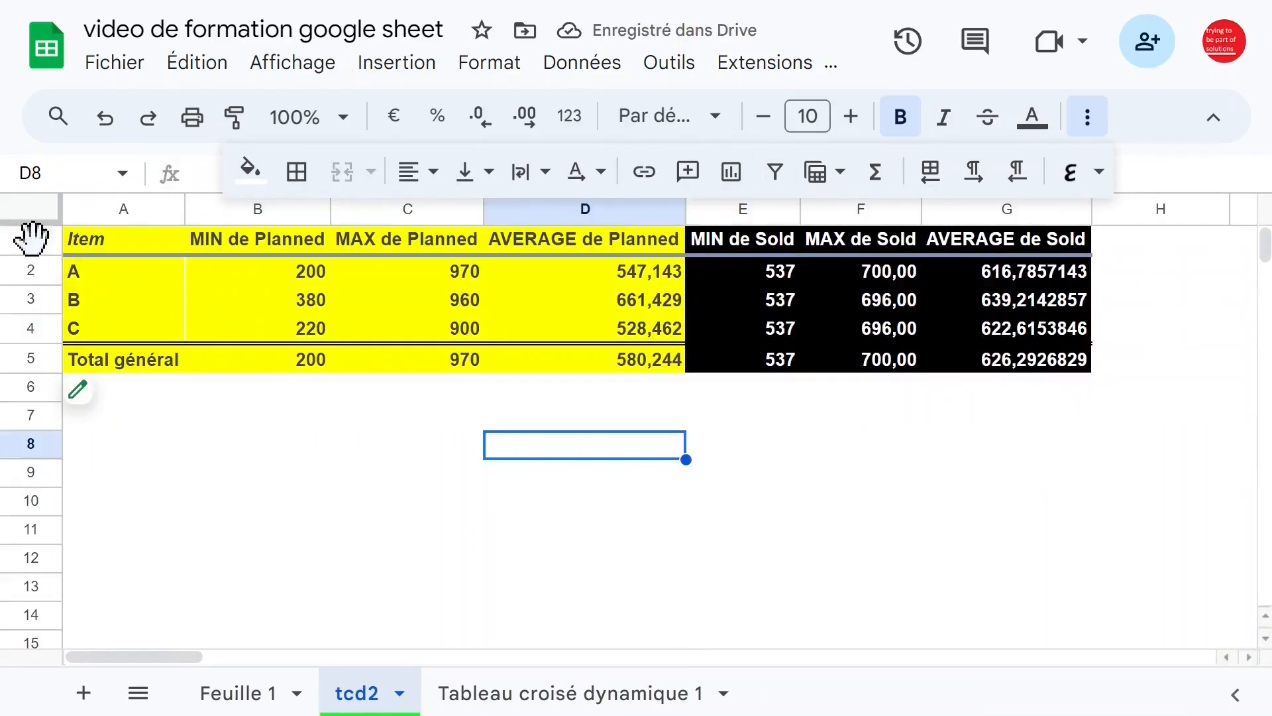
- Wrap the text of header row 1 and make the row about twice as tall
{"action": "left_click", "coordinate": [32, 239]}
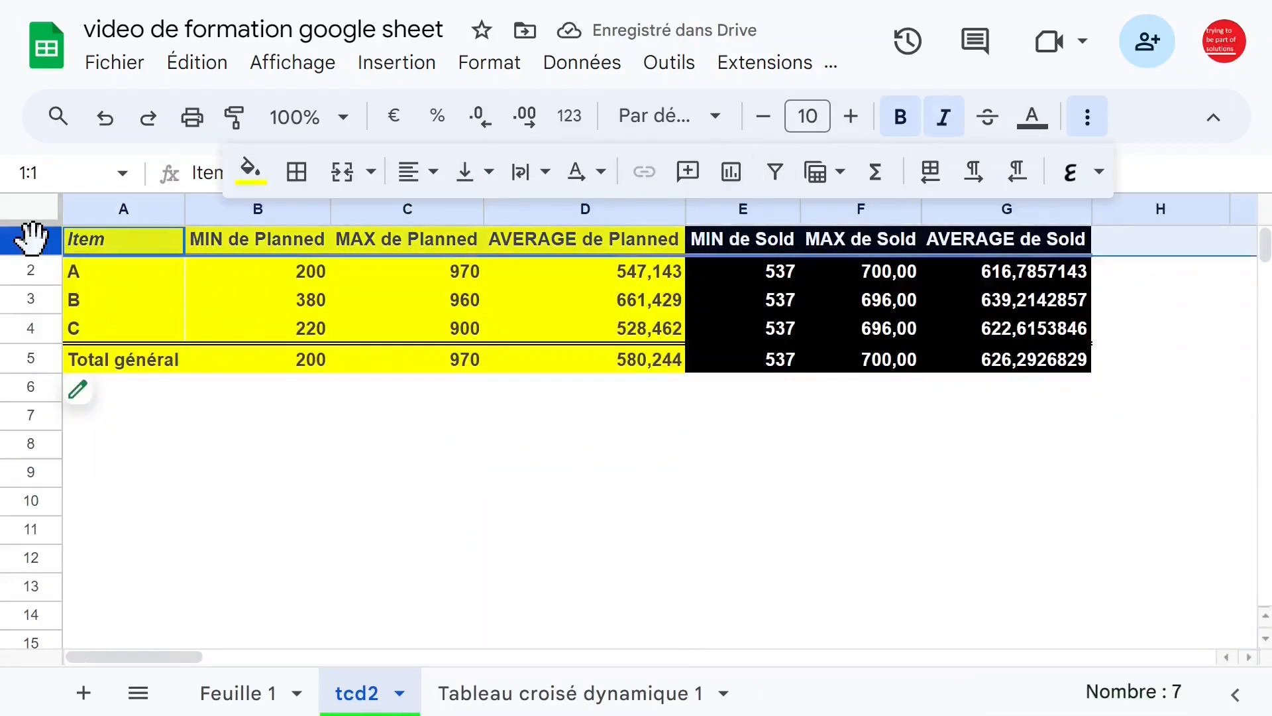
{"action": "left_click", "coordinate": [546, 179]}
{"action": "left_click_drag", "start_coordinate": [32, 256], "coordinate": [32, 289]}
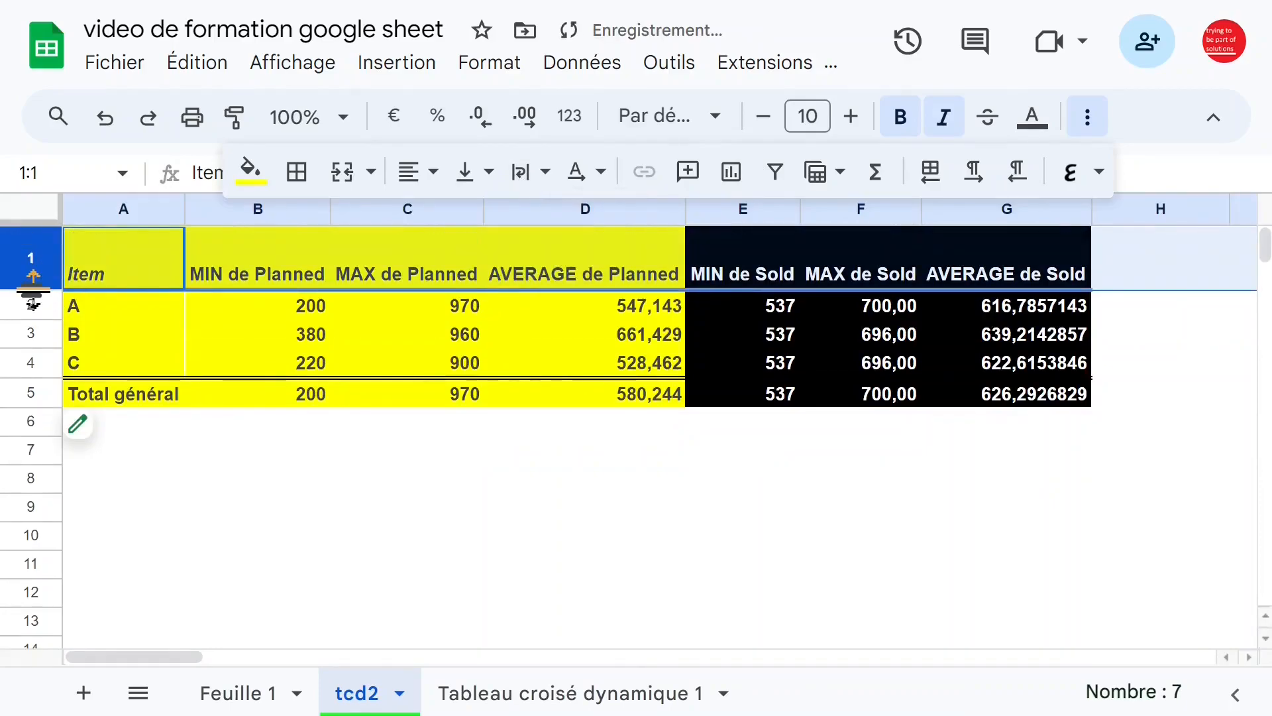
- Narrow columns B to G so that their headers break over several lines
{"action": "left_click", "coordinate": [447, 275]}
{"action": "left_click_drag", "start_coordinate": [288, 209], "coordinate": [883, 213]}
{"action": "left_click", "coordinate": [567, 250]}
{"action": "left_click_drag", "start_coordinate": [883, 214], "coordinate": [846, 214]}
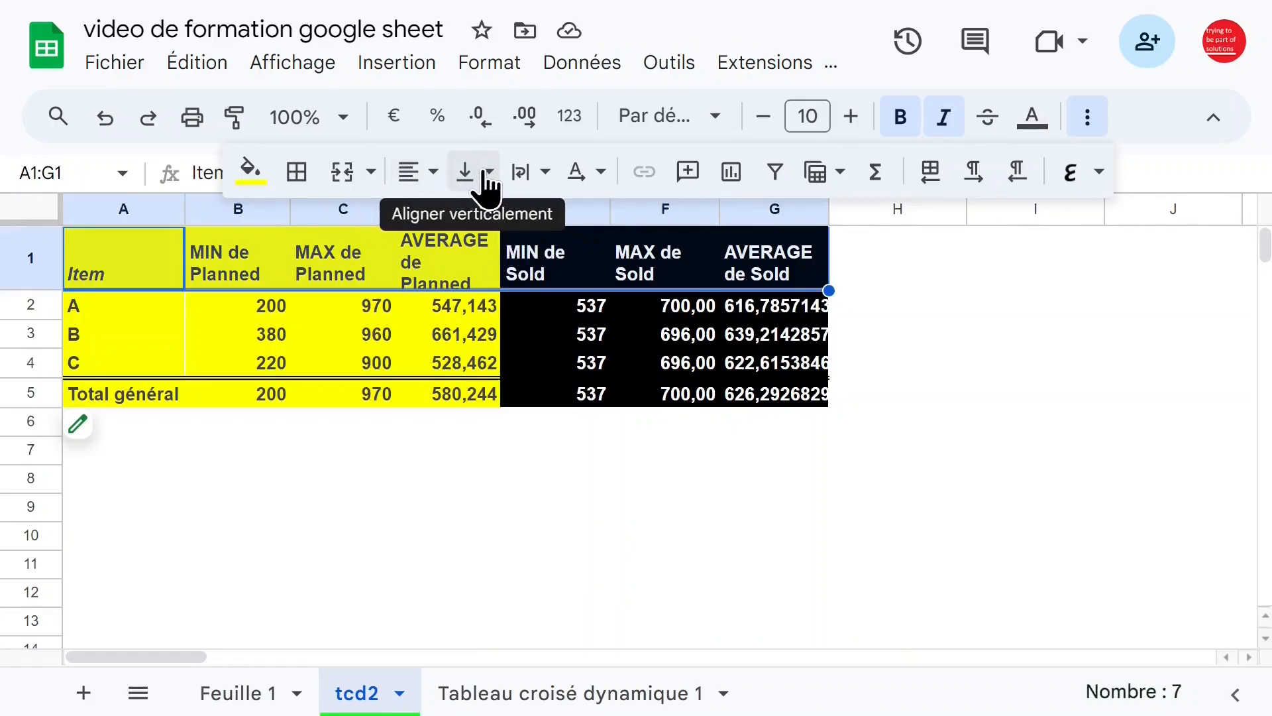
- Centre the header cells A1:G1 vertically
{"action": "left_click", "coordinate": [486, 174]}
{"action": "left_click", "coordinate": [516, 216]}
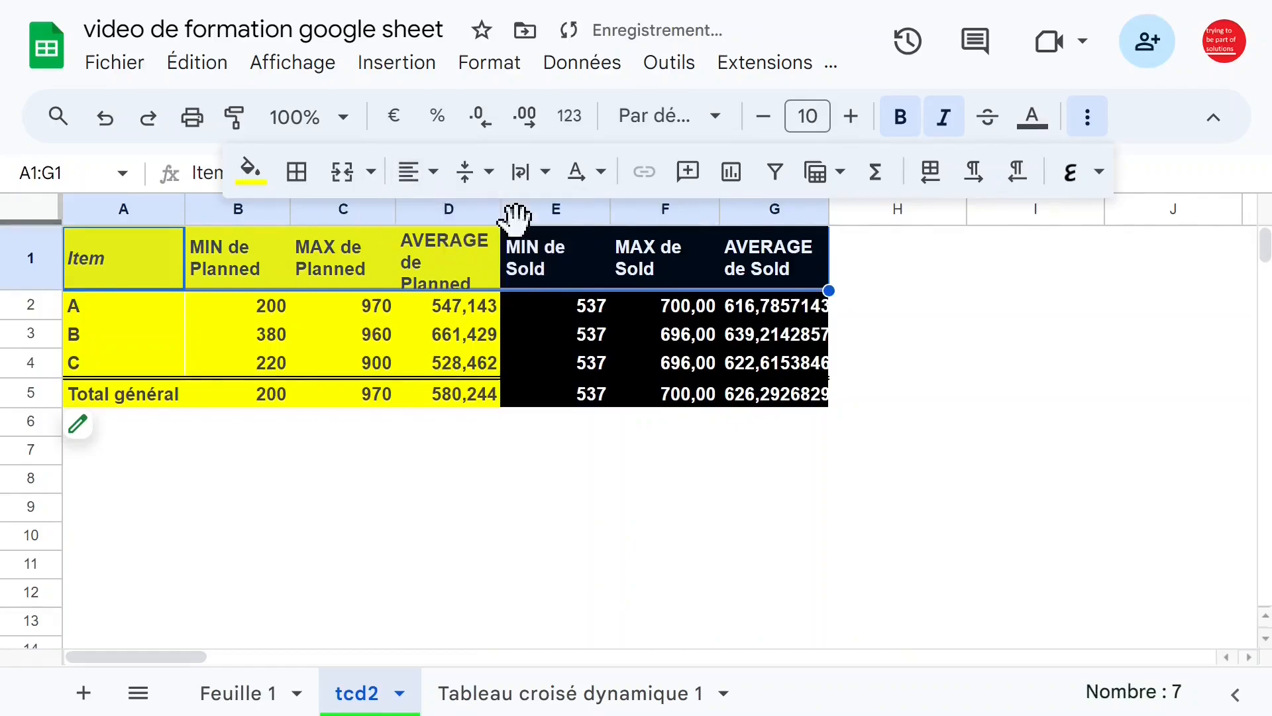
{"action": "left_click", "coordinate": [555, 363]}
- Reduce the AVERAGE de Sold values in G2:G5 to two decimal places
{"action": "left_click", "coordinate": [342, 118]}
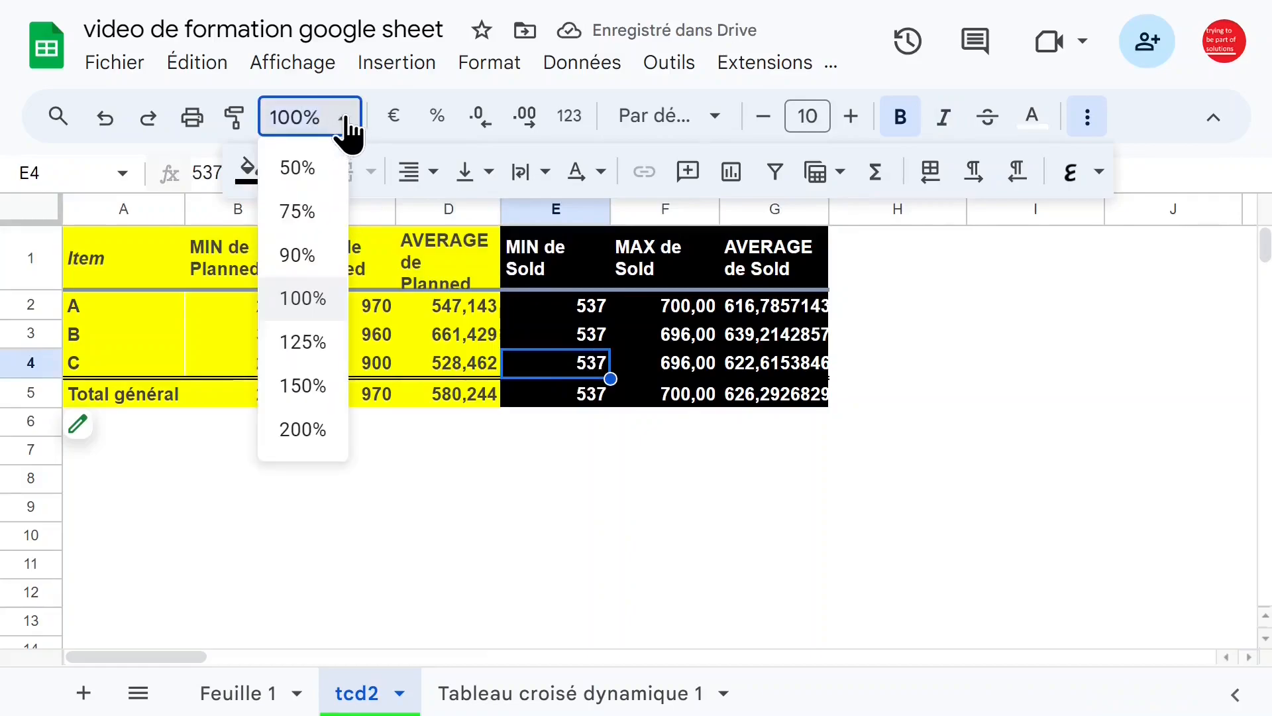
{"action": "left_click", "coordinate": [316, 385]}
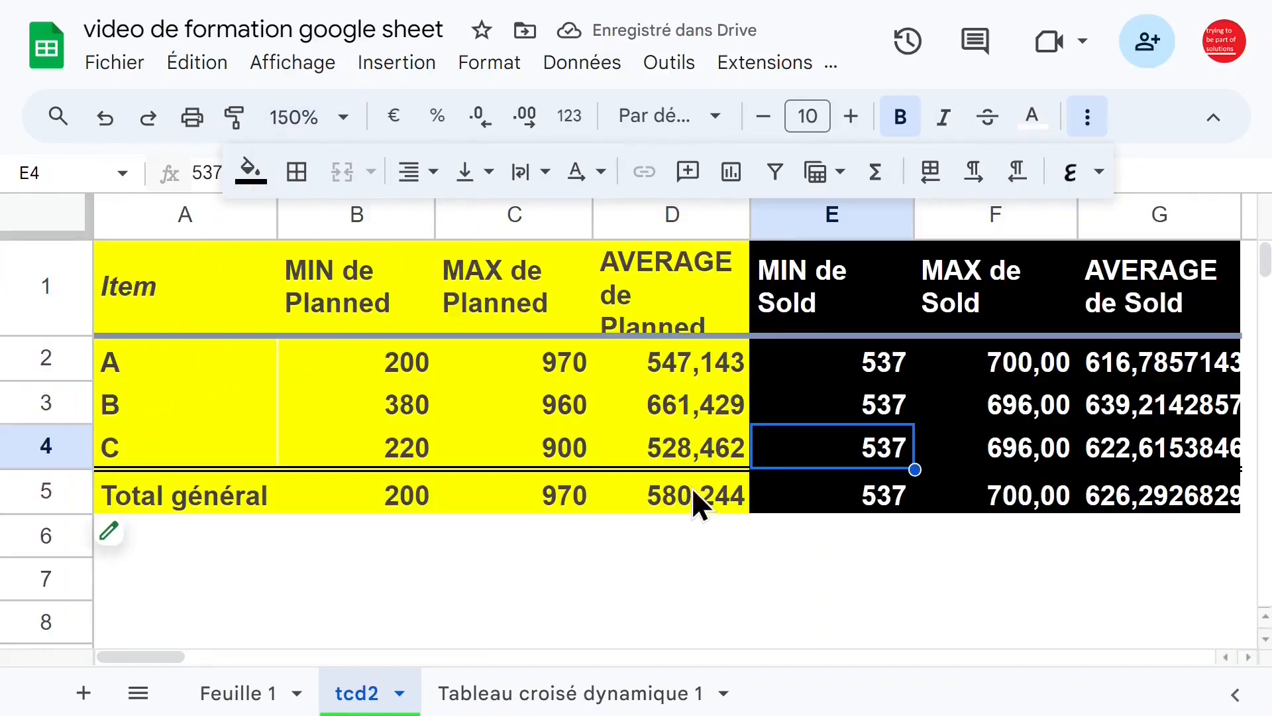
{"action": "left_click", "coordinate": [534, 542]}
{"action": "left_click", "coordinate": [1094, 368]}
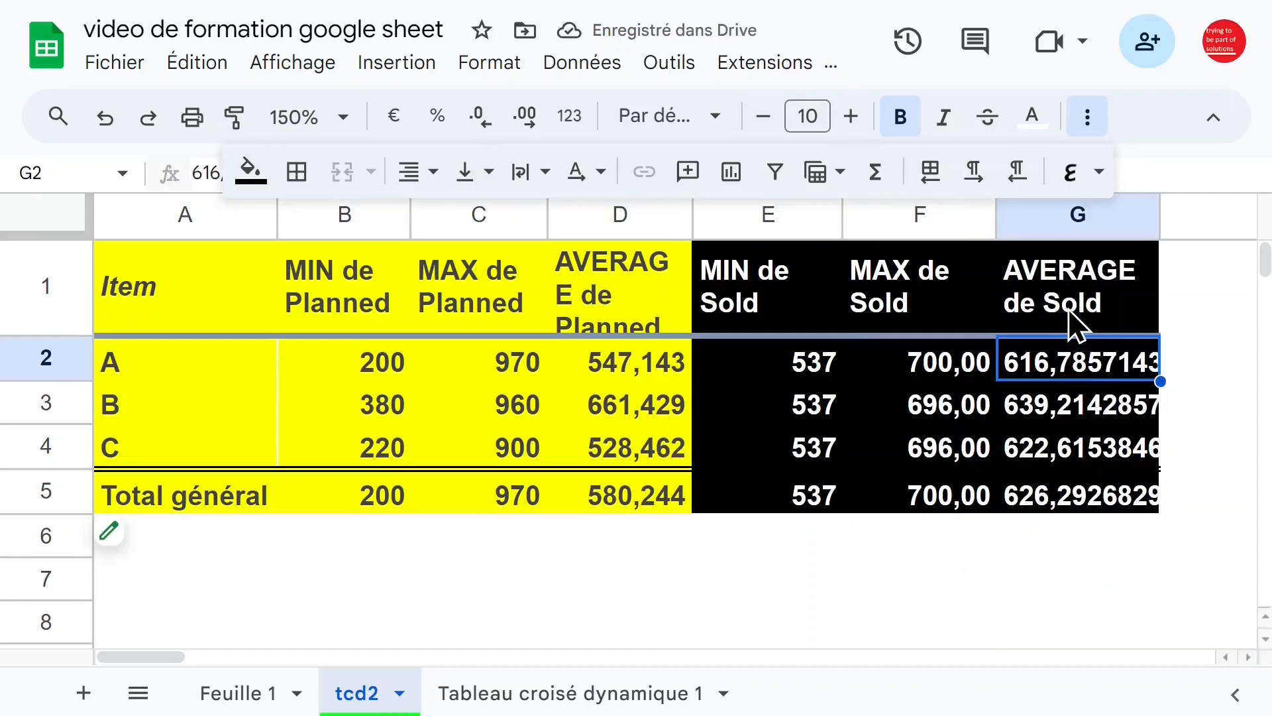
{"action": "left_click_drag", "start_coordinate": [1065, 388], "coordinate": [1063, 492]}
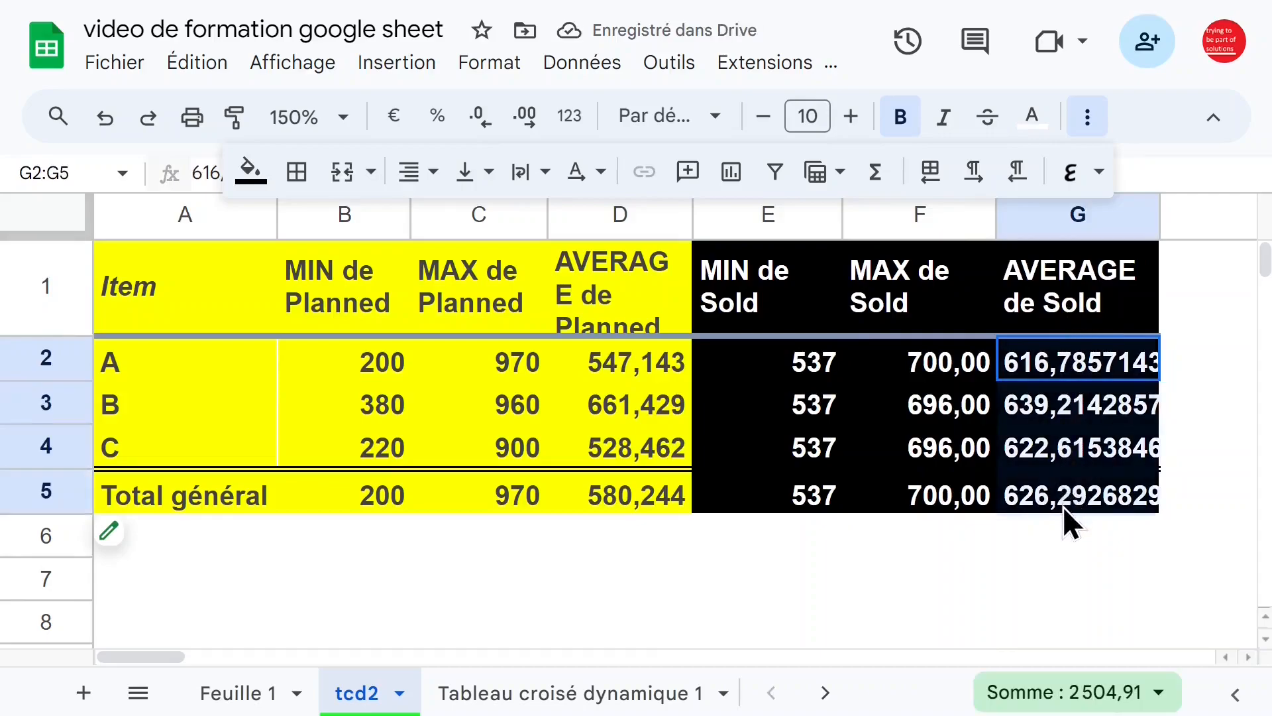
{"action": "left_click", "coordinate": [482, 126]}
{"action": "left_click", "coordinate": [482, 126]}
{"action": "left_click", "coordinate": [482, 126]}
{"action": "left_click", "coordinate": [482, 126]}
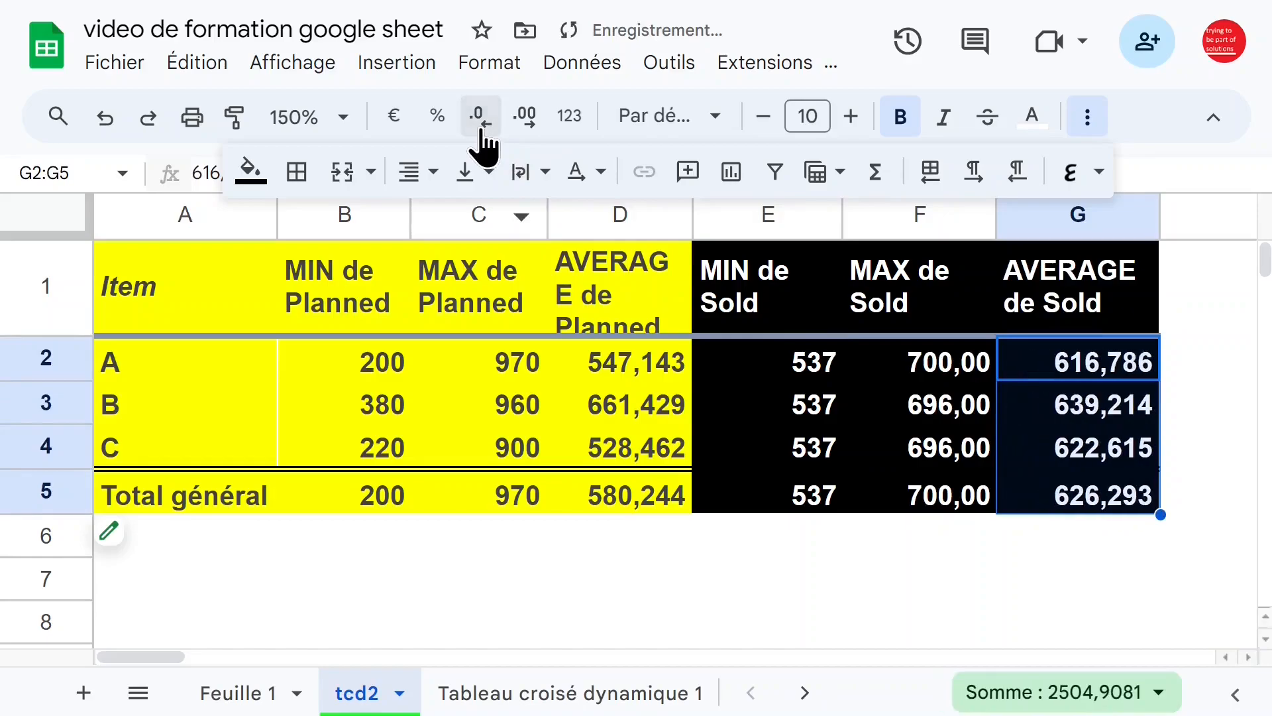
{"action": "left_click", "coordinate": [482, 126]}
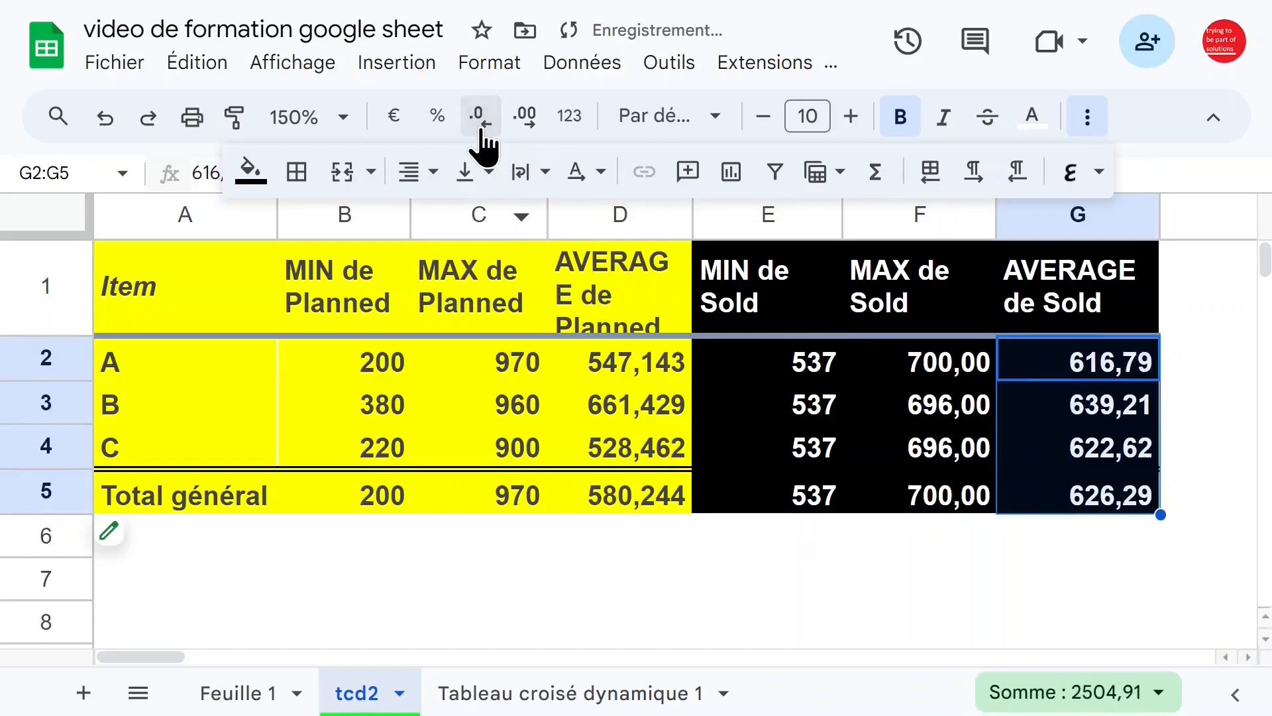
{"action": "left_click", "coordinate": [622, 523]}
- Compare item A's minimum and maximum Planned values with the source Planned data on sheet Feuille 1
{"action": "left_click", "coordinate": [370, 377]}
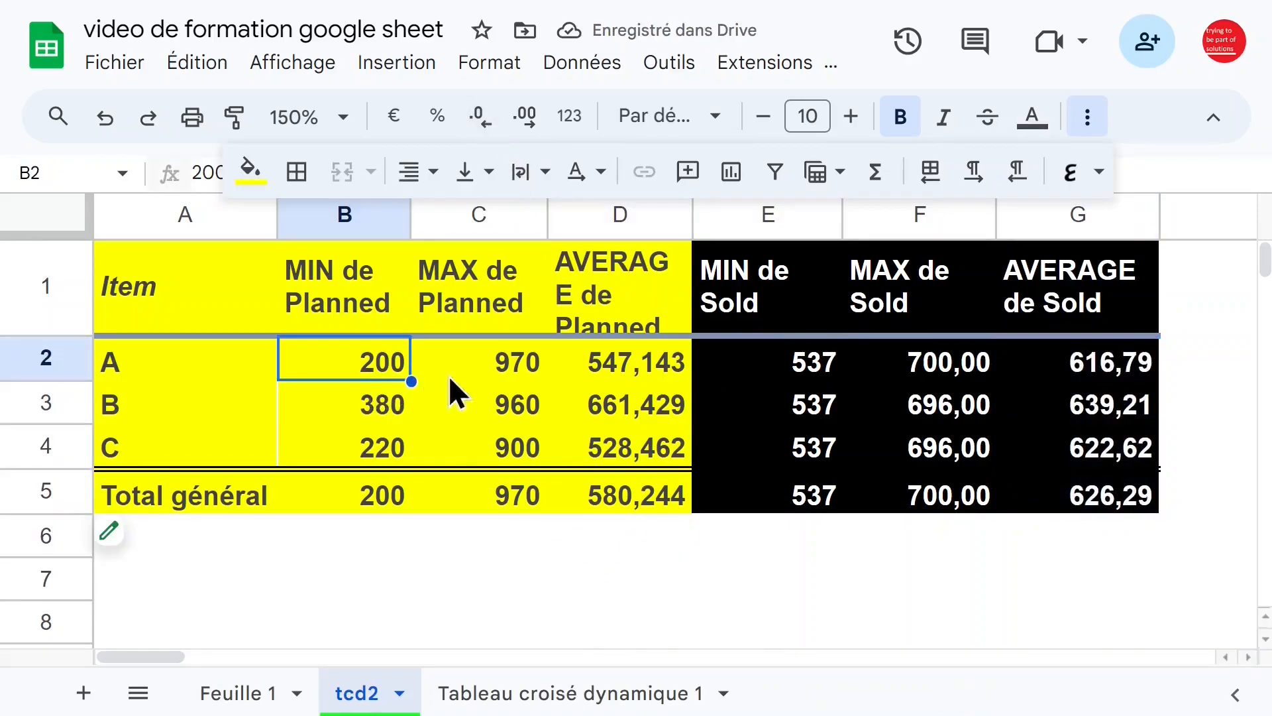
{"action": "left_click", "coordinate": [491, 375]}
{"action": "left_click", "coordinate": [245, 693]}
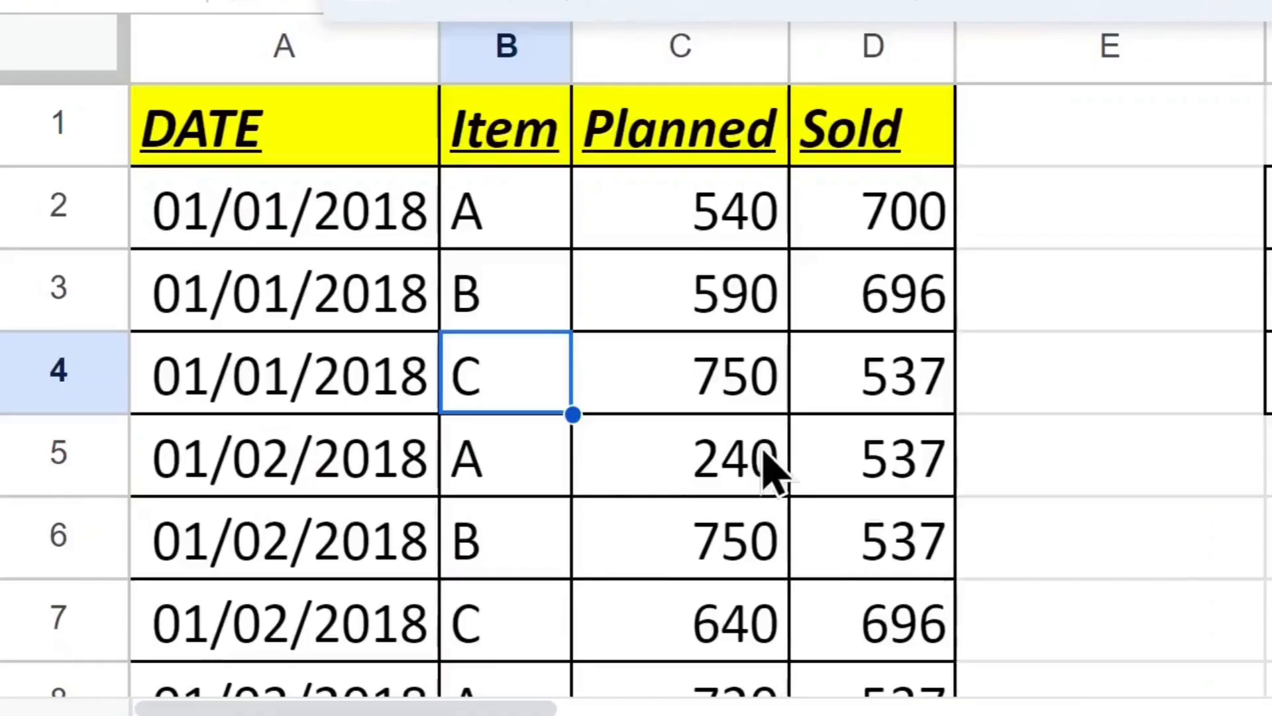
{"action": "left_click", "coordinate": [497, 391]}
{"action": "left_click", "coordinate": [656, 217]}
{"action": "left_click", "coordinate": [671, 301]}
{"action": "left_click", "coordinate": [703, 216]}
{"action": "left_click", "coordinate": [679, 329]}
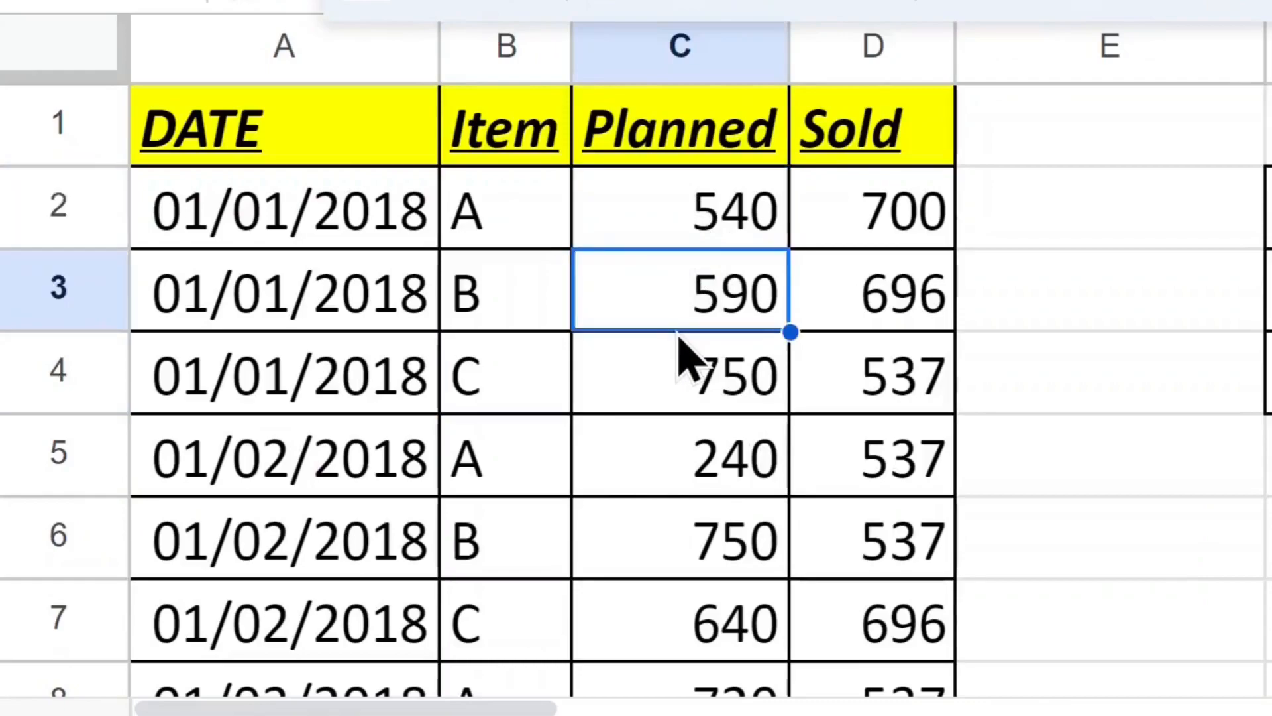